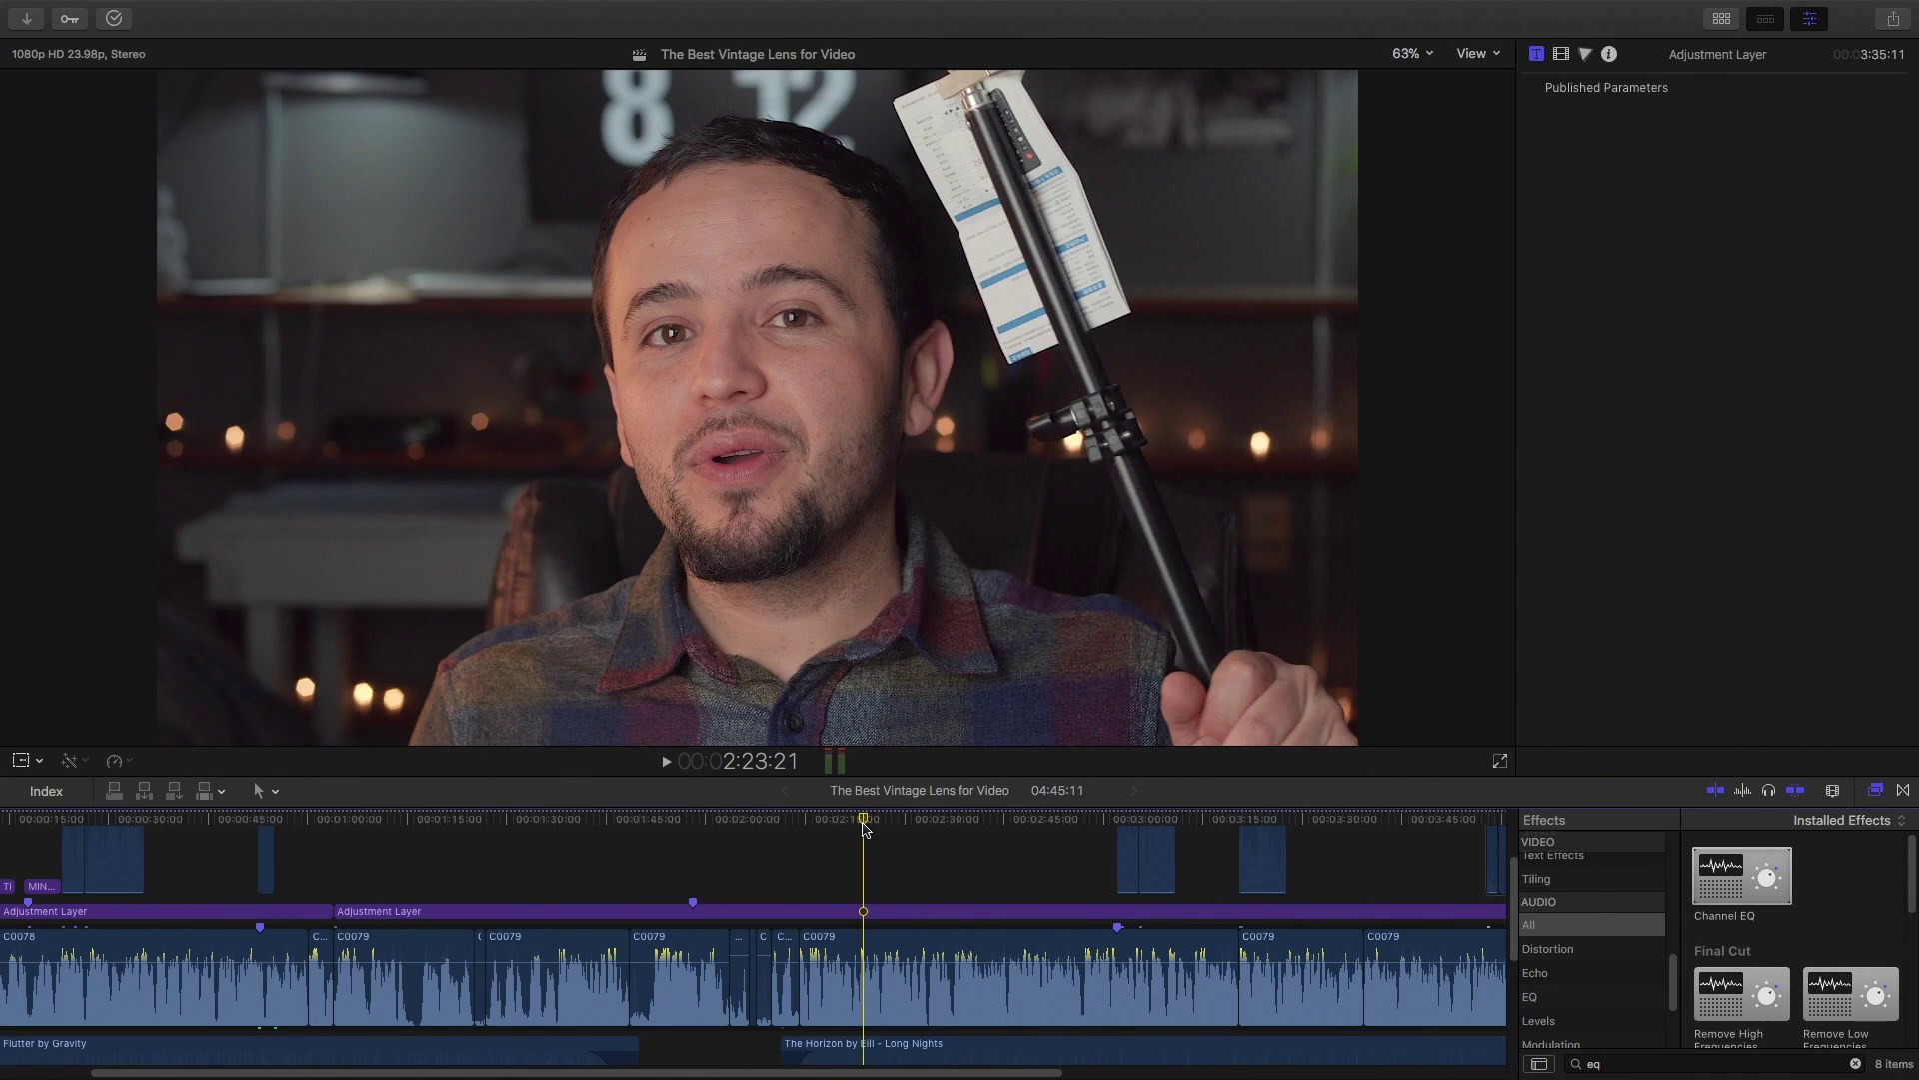
Move the playhead to about 2:27, select clip C0079, then select the music clip below
drag(858, 826, 892, 838)
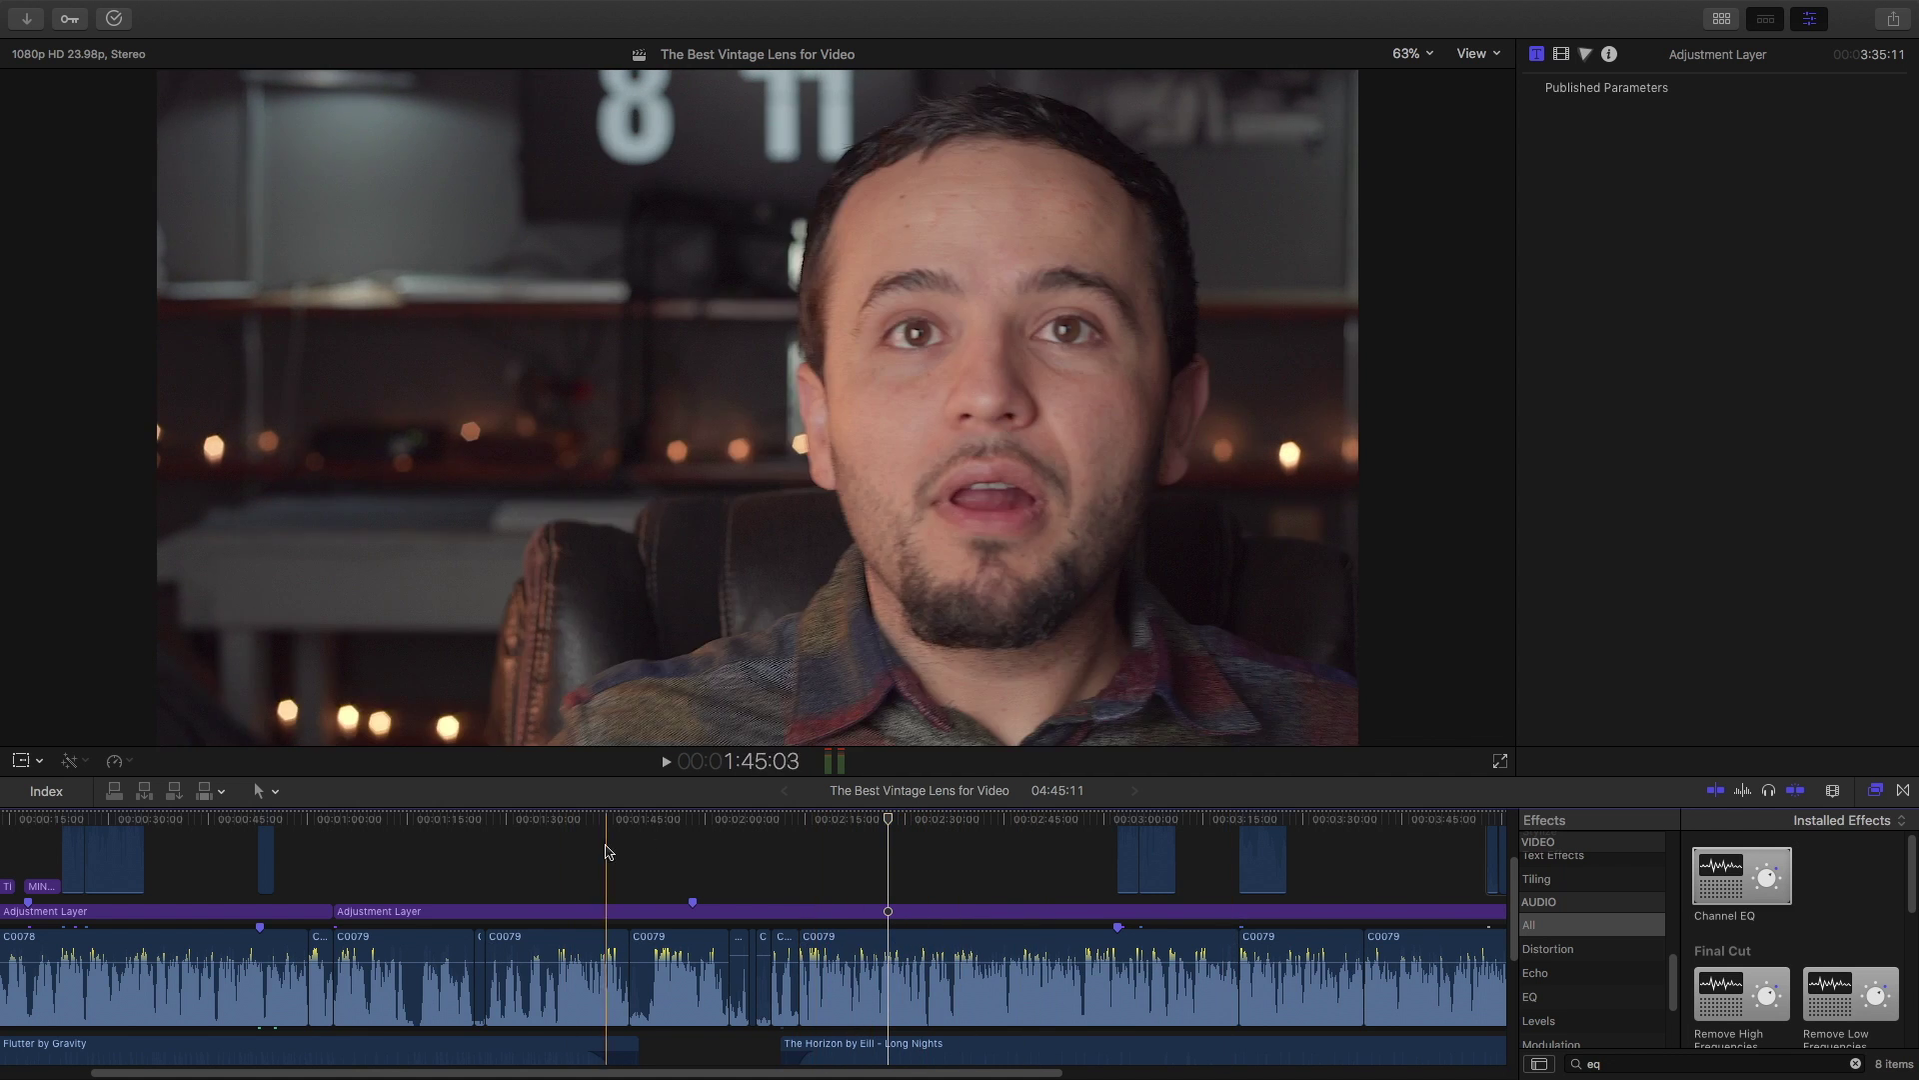
click(891, 939)
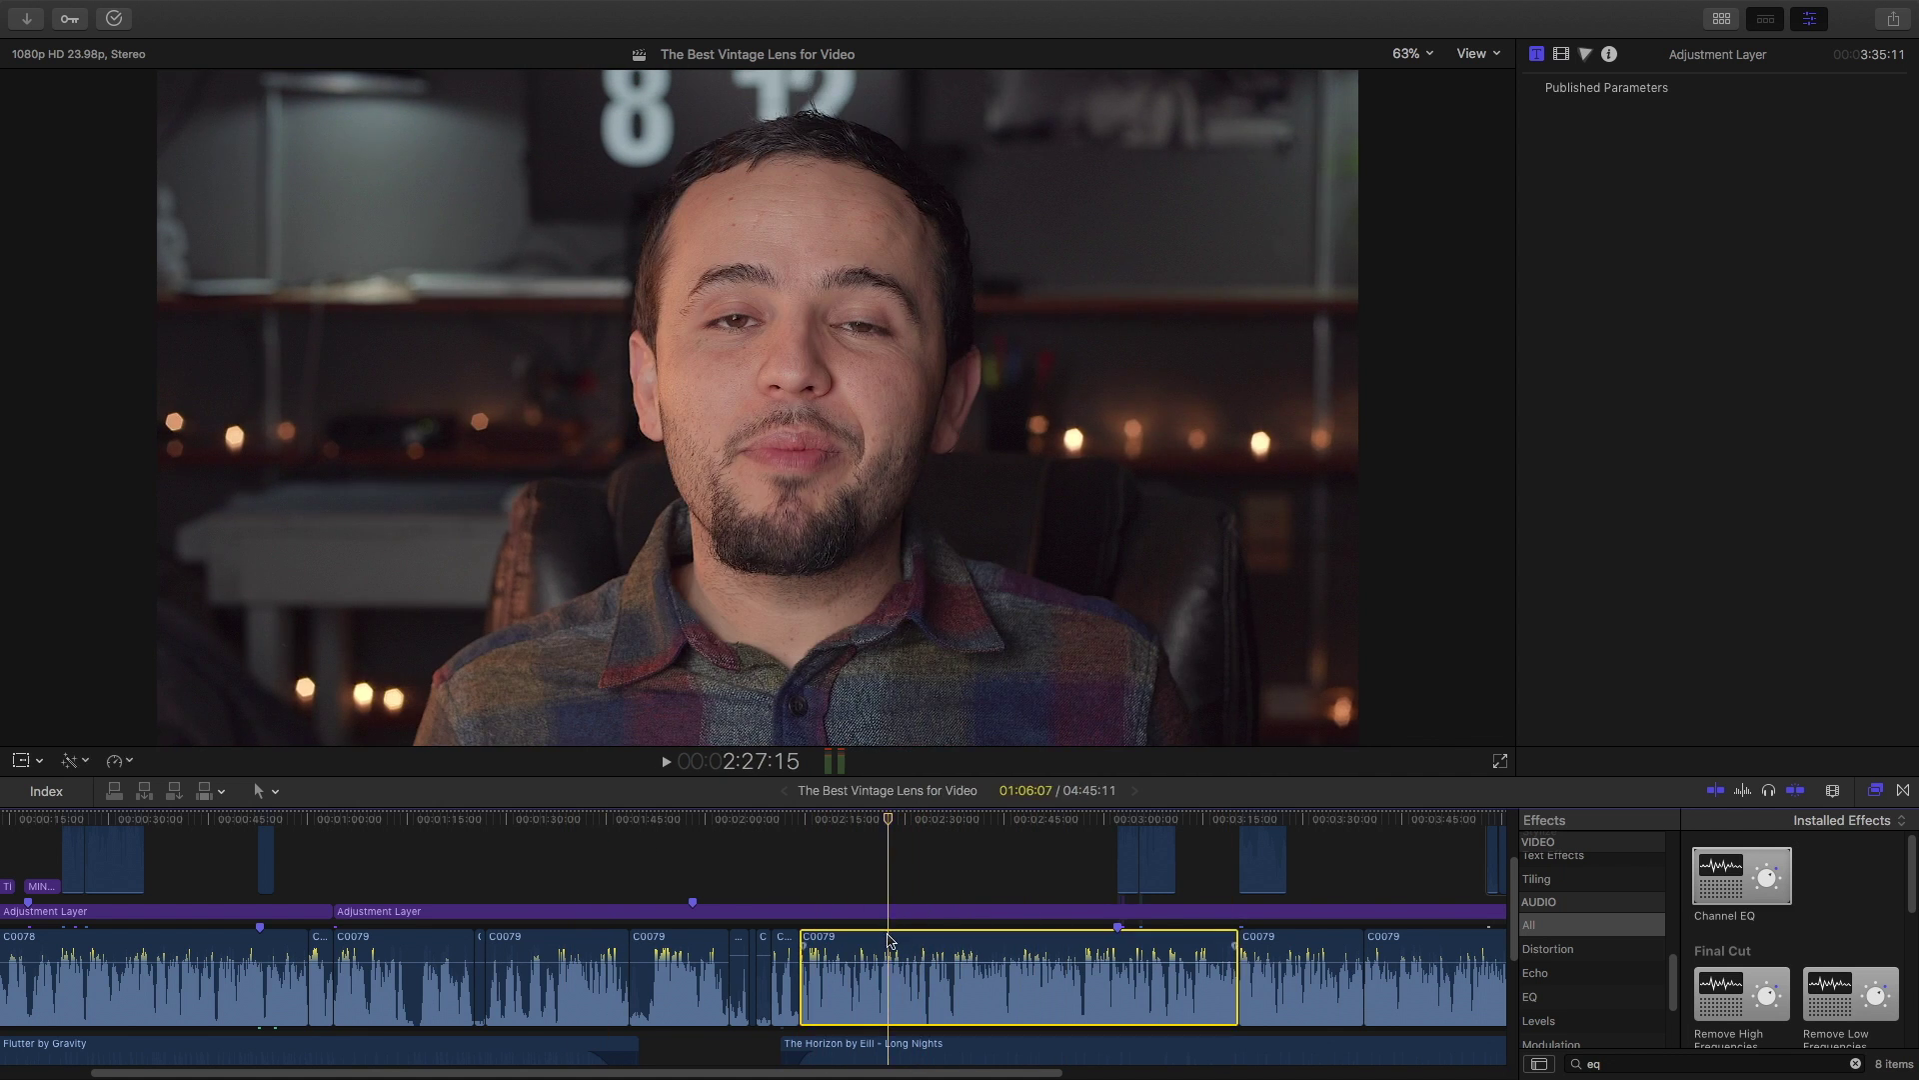
scroll(891, 940, down, 5)
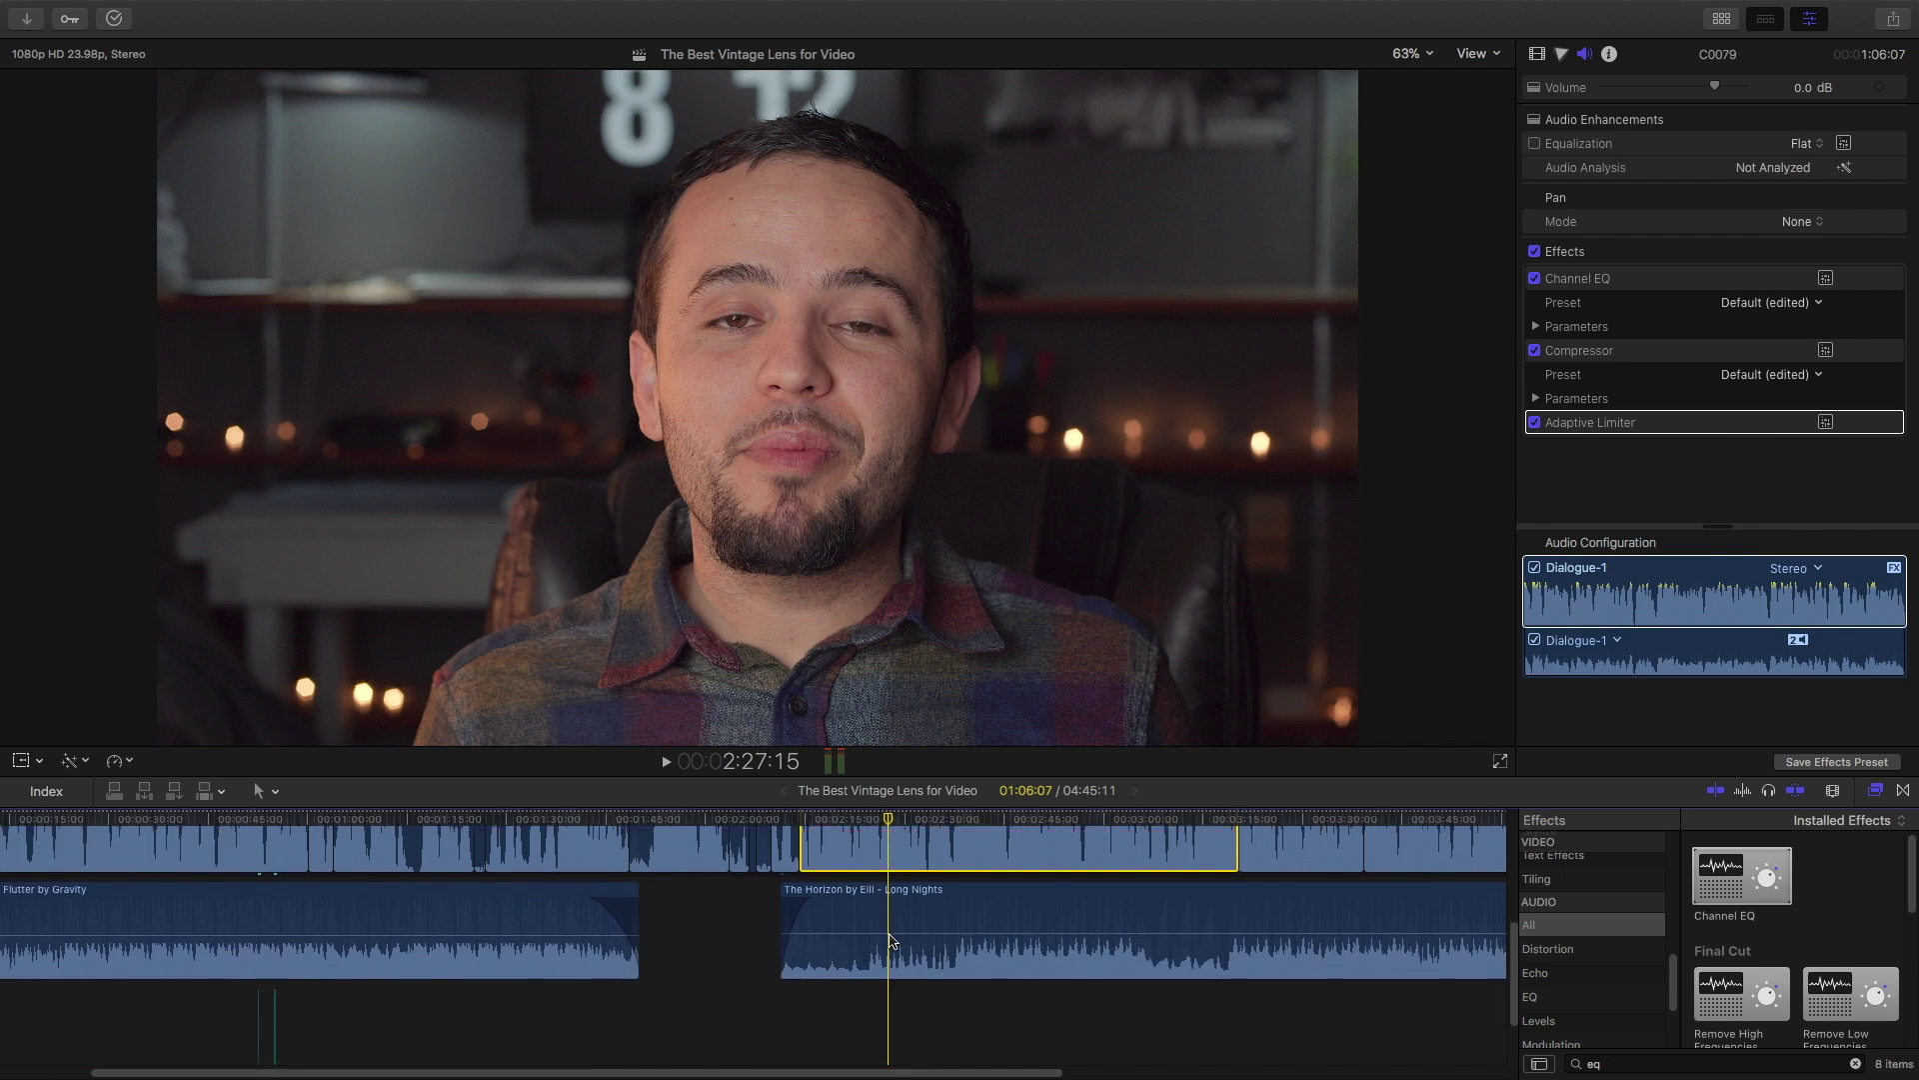
click(927, 888)
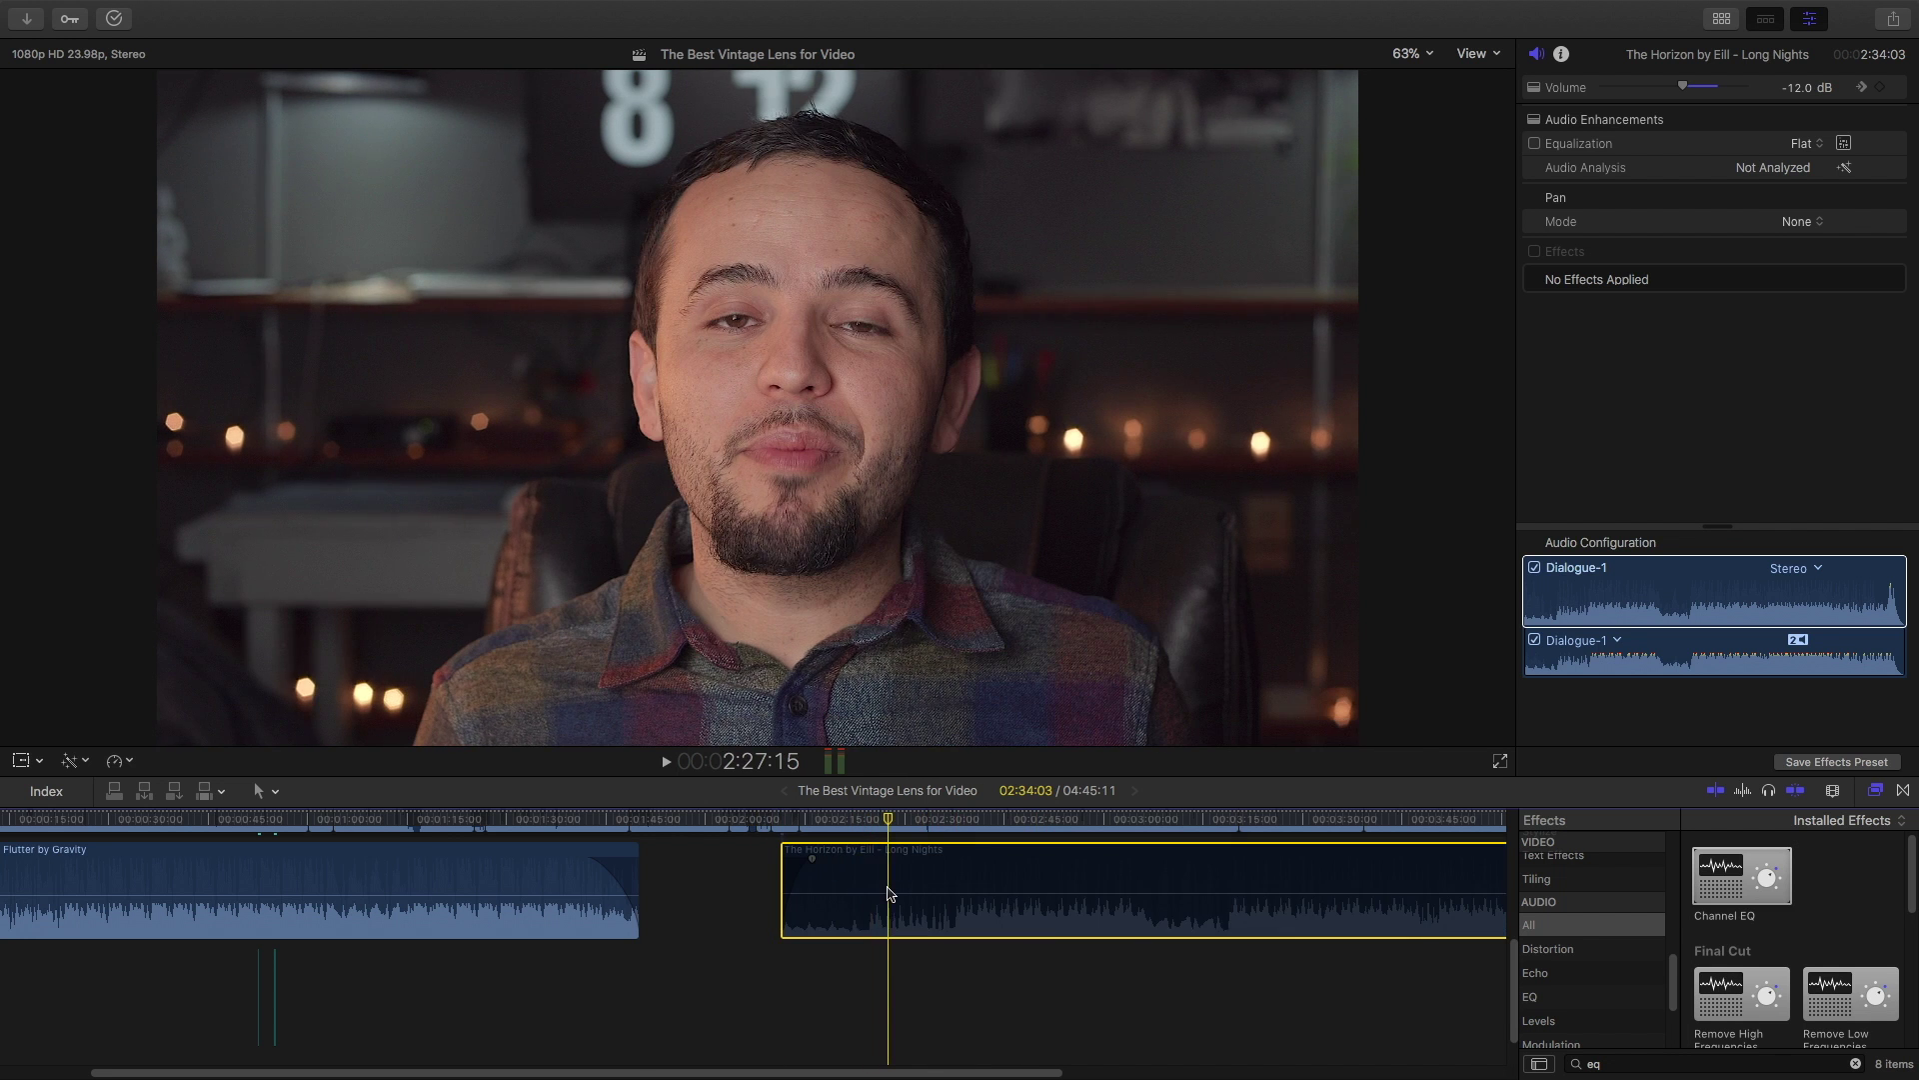
scroll(894, 1013, up, 5)
scroll(894, 1013, down, 1)
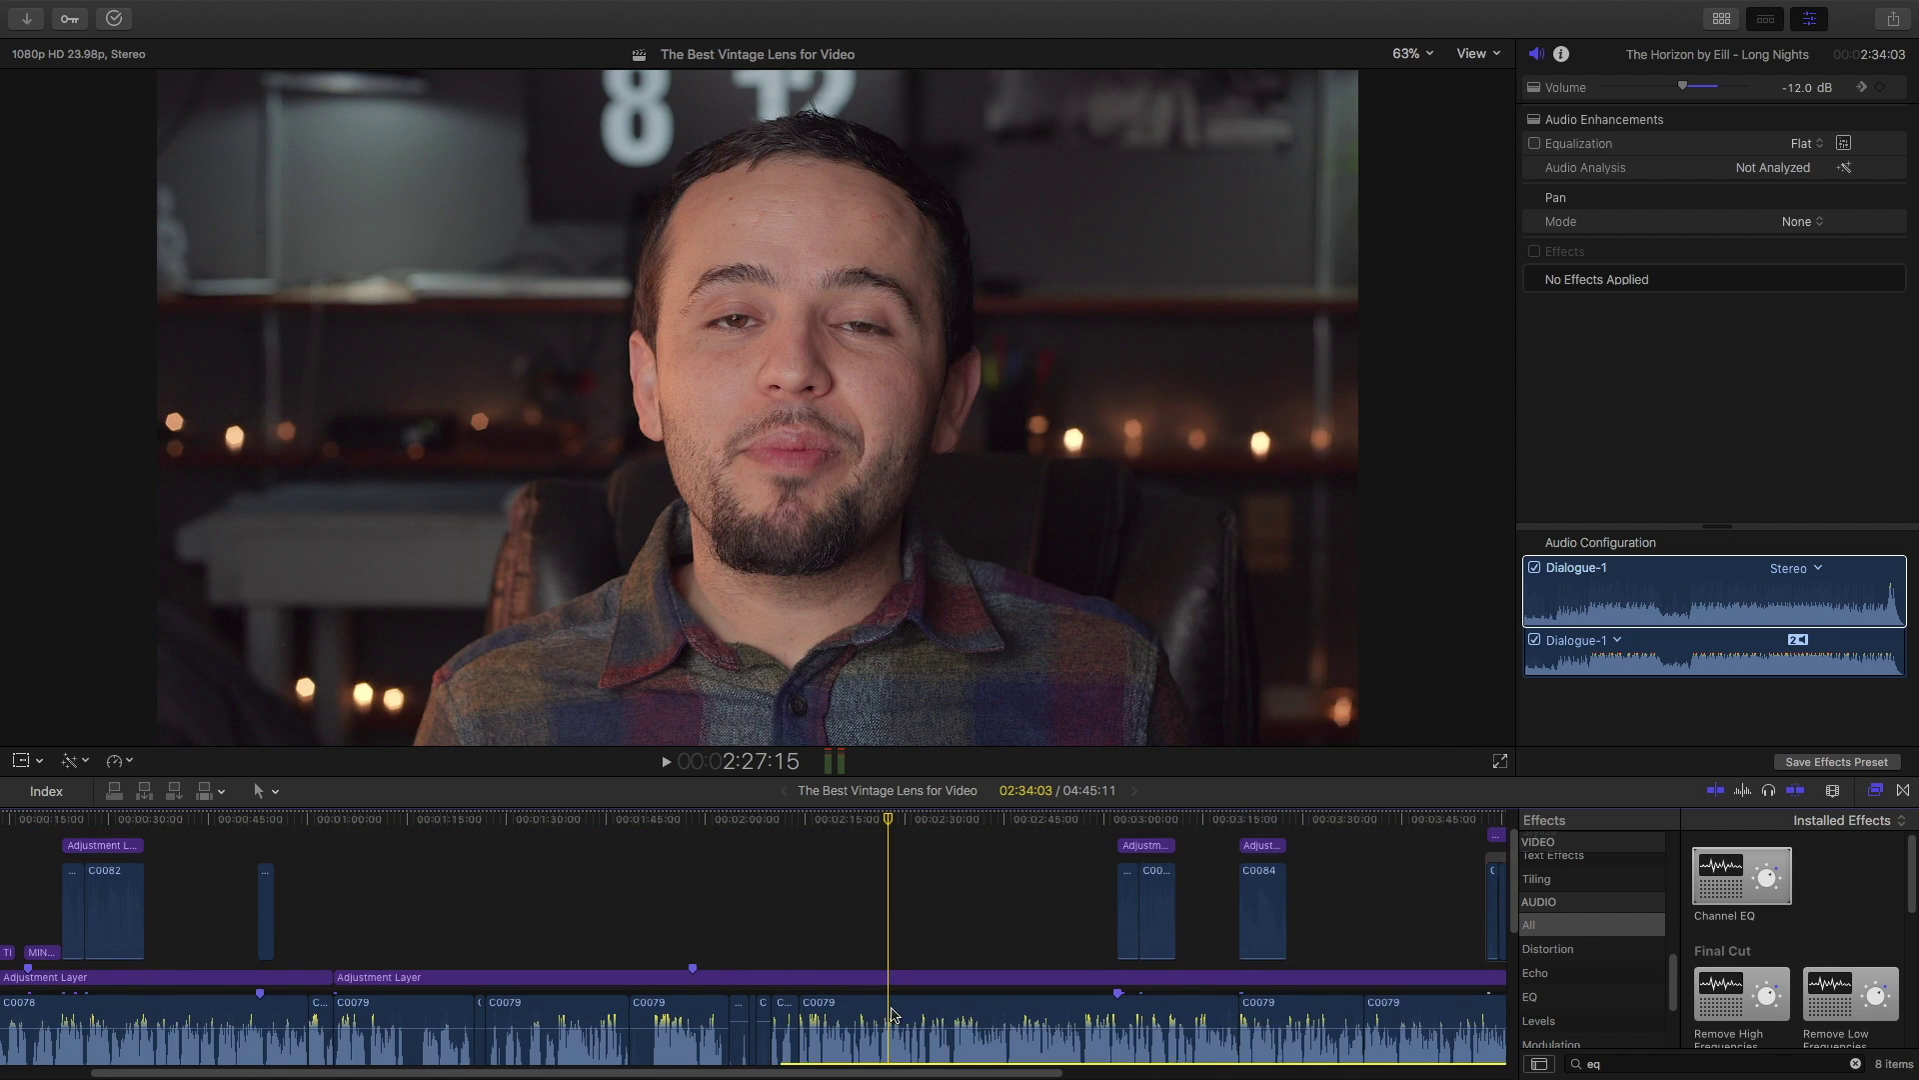
Delete the existing Channel EQ, Compressor and Adaptive Limiter from clip C0079
click(894, 1008)
scroll(894, 1008, down, 2)
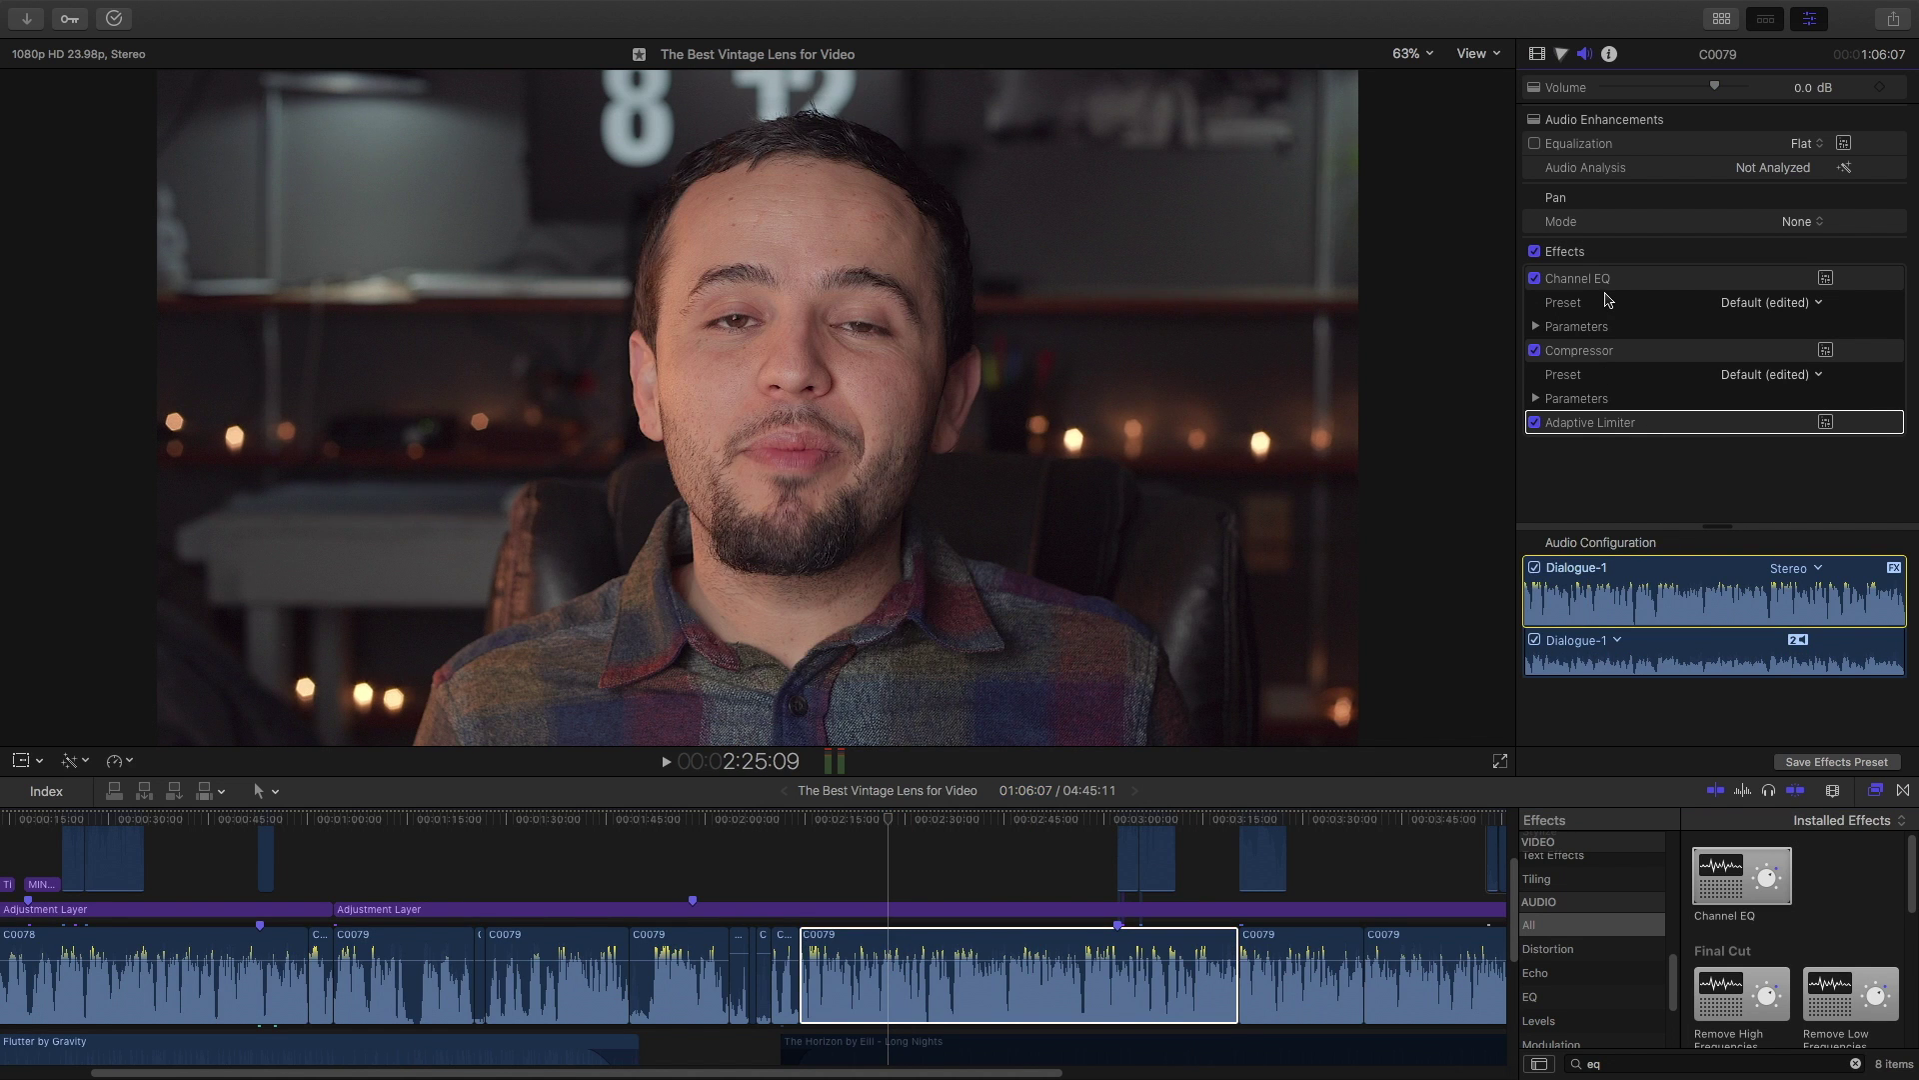
click(1608, 286)
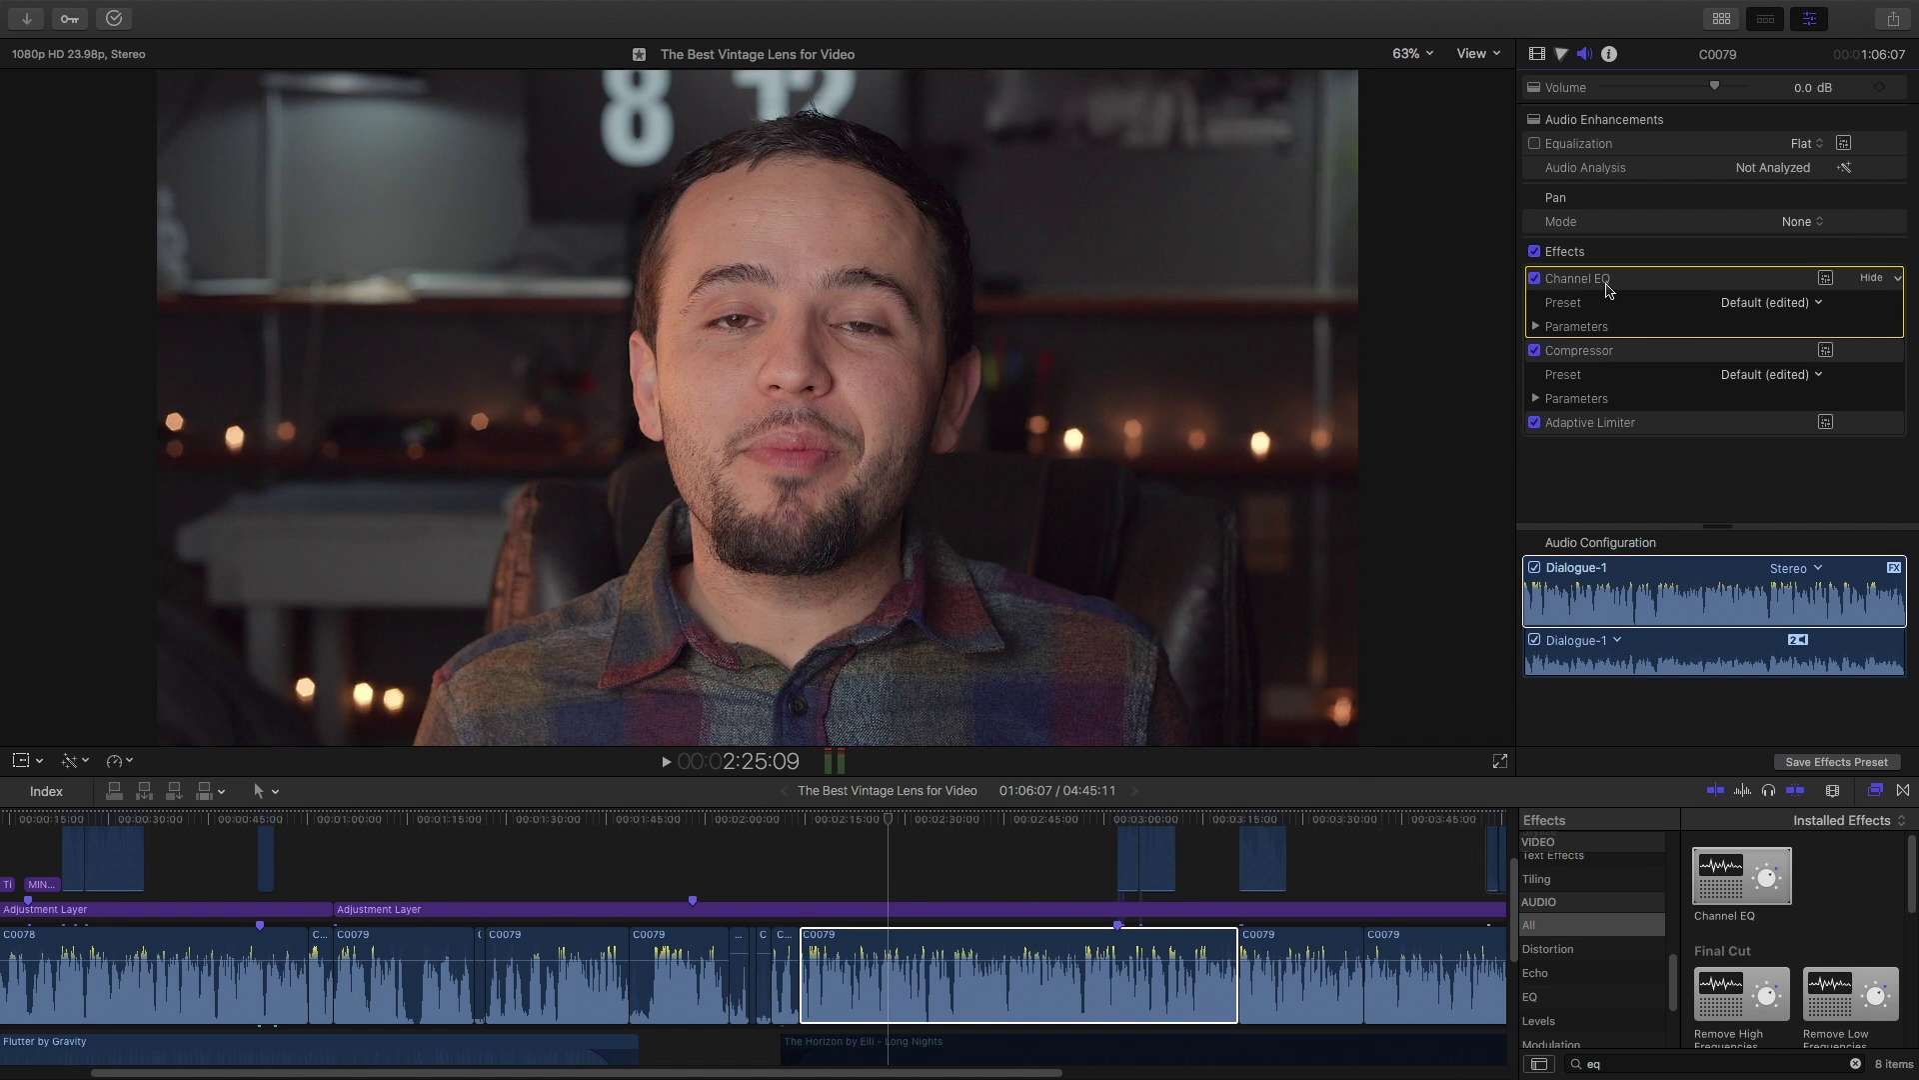
key(Delete)
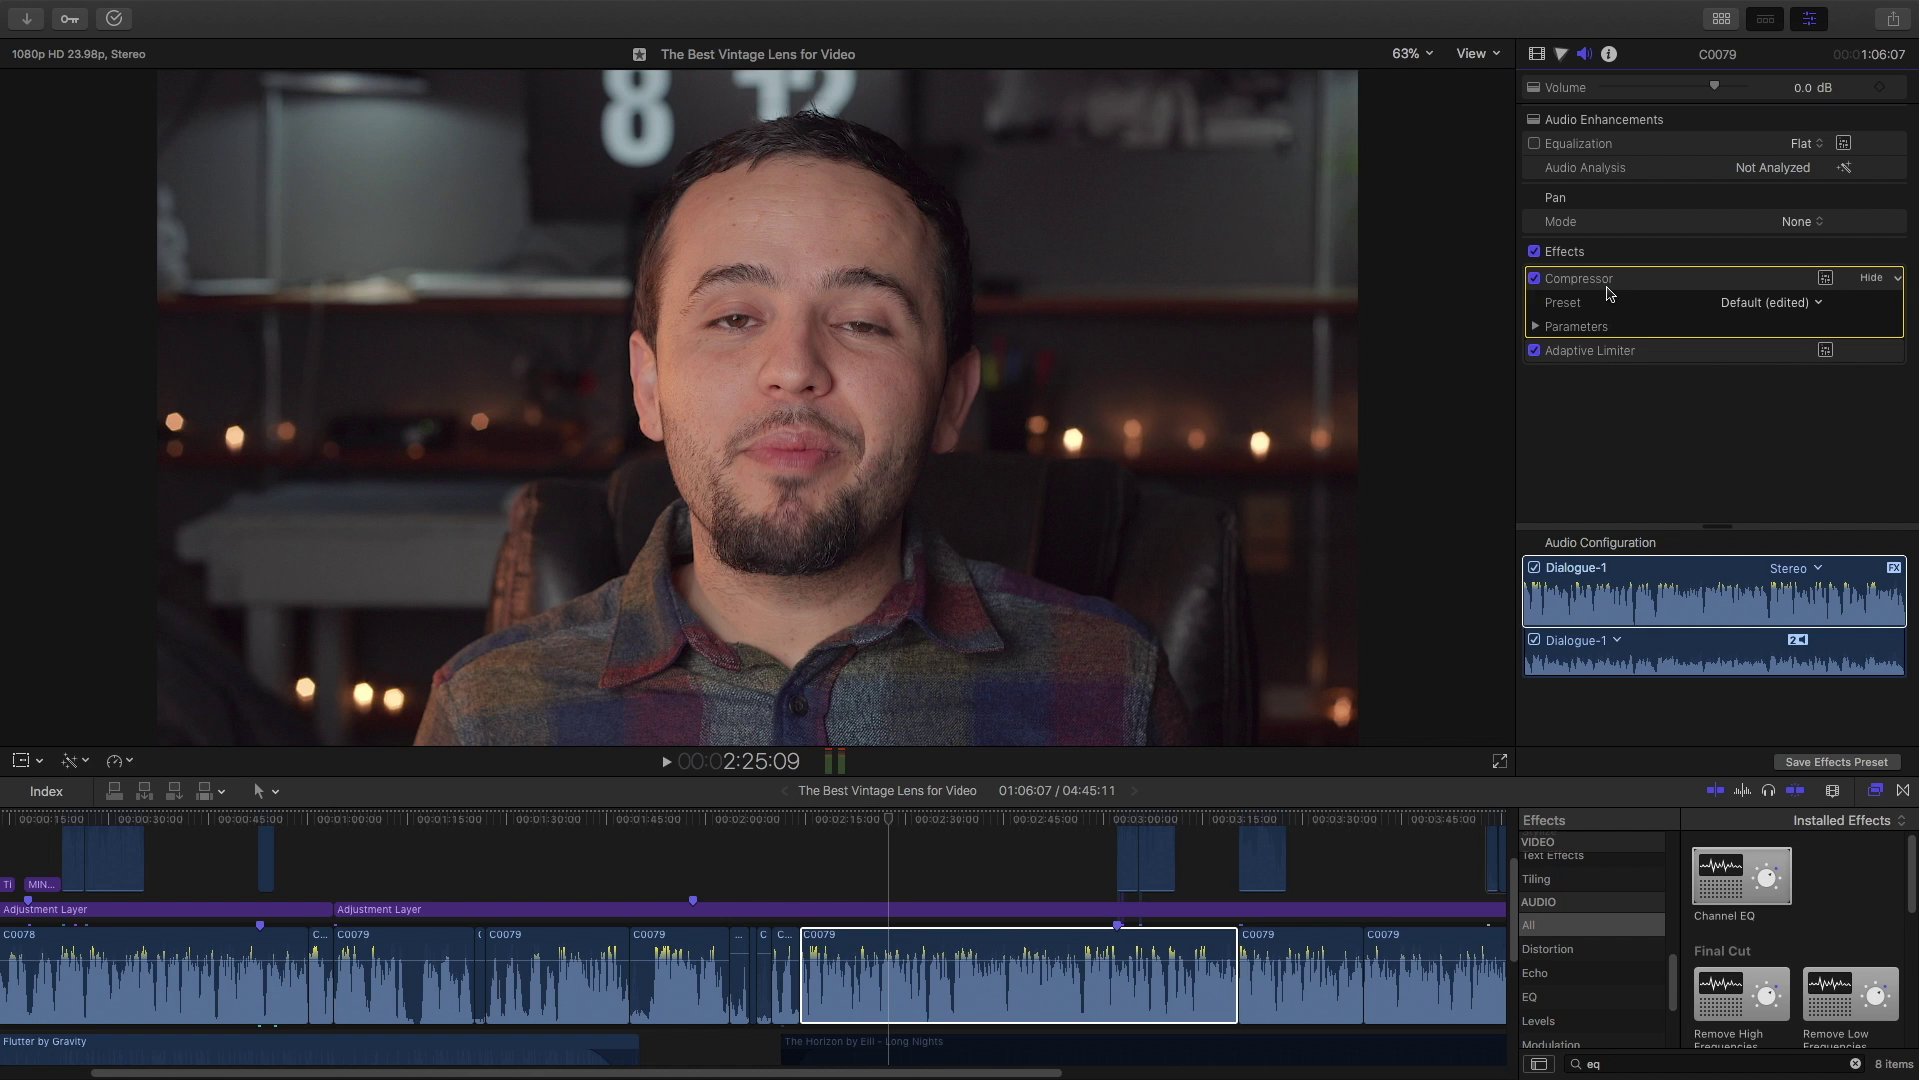
key(Delete)
click(1608, 282)
key(Delete)
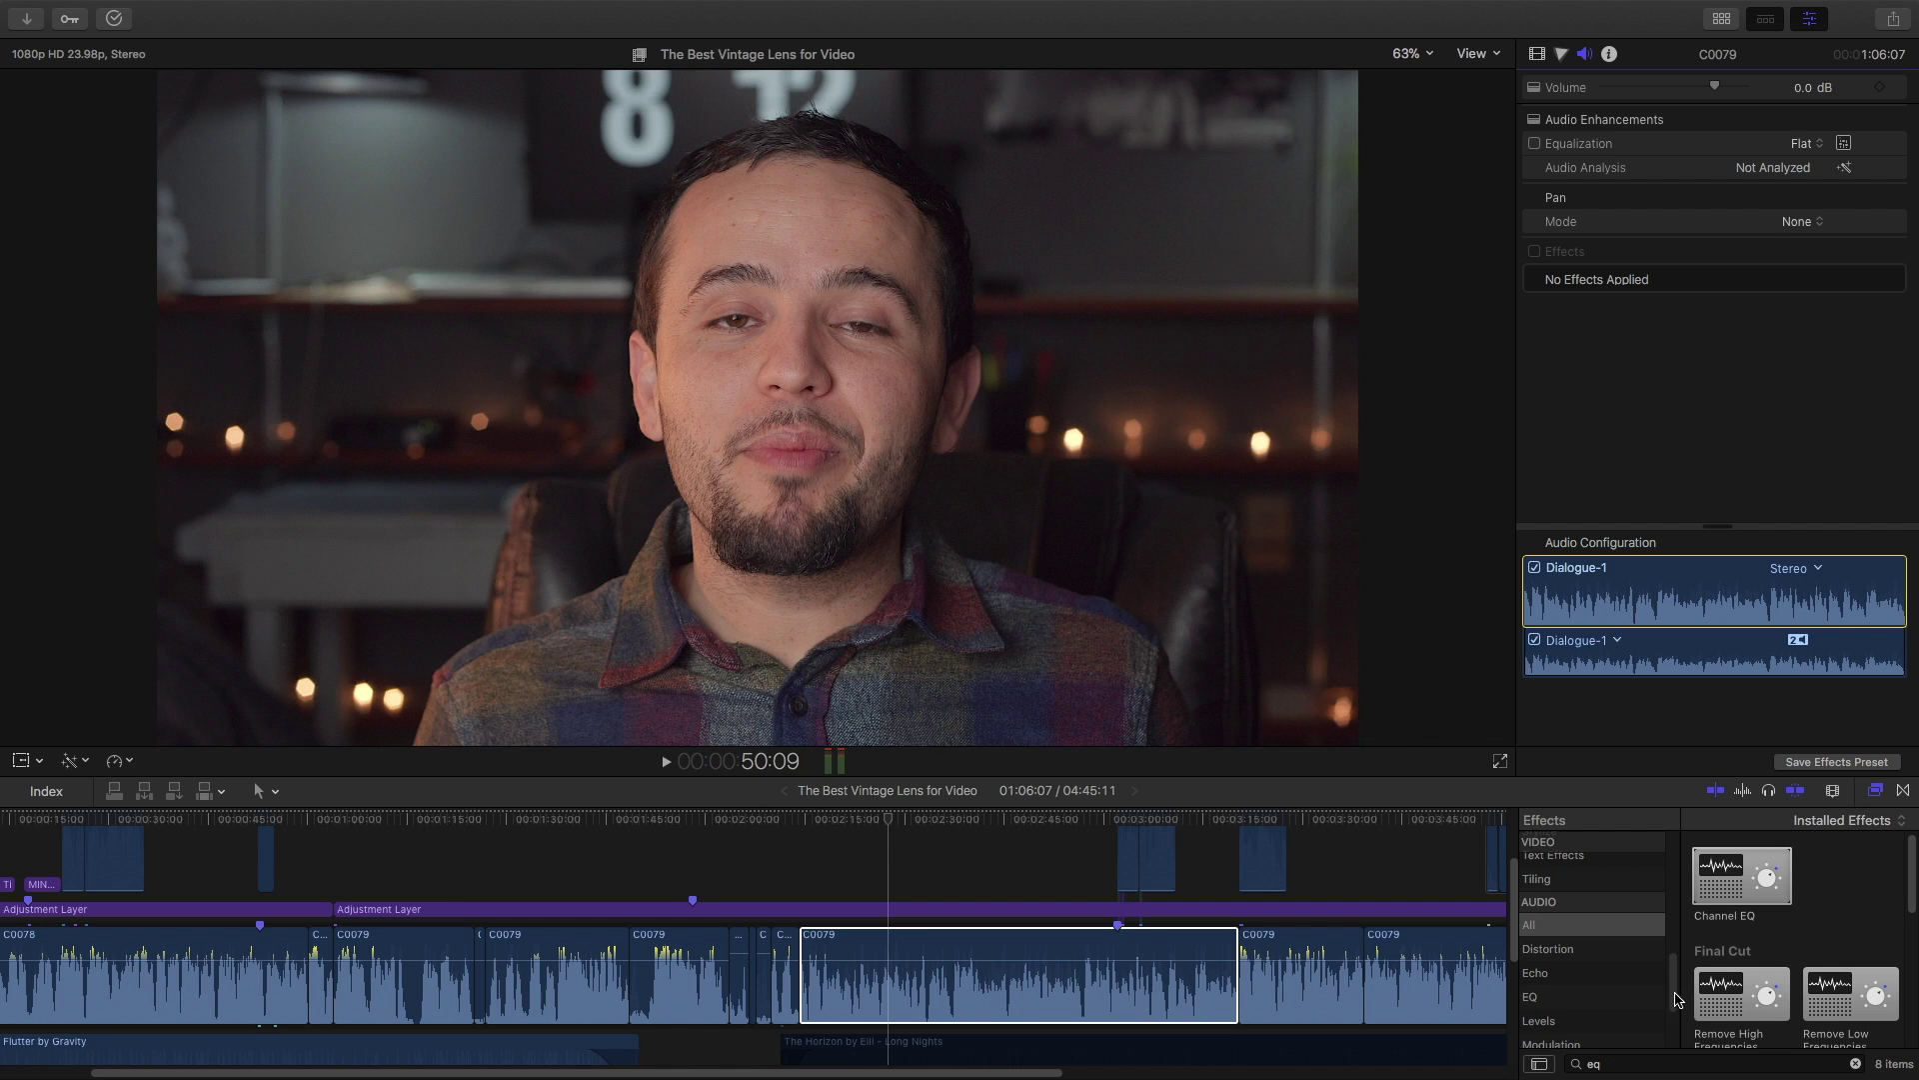
Search 'eq' among all audio effects and drop Channel EQ onto clip C0079
drag(1677, 998, 1673, 774)
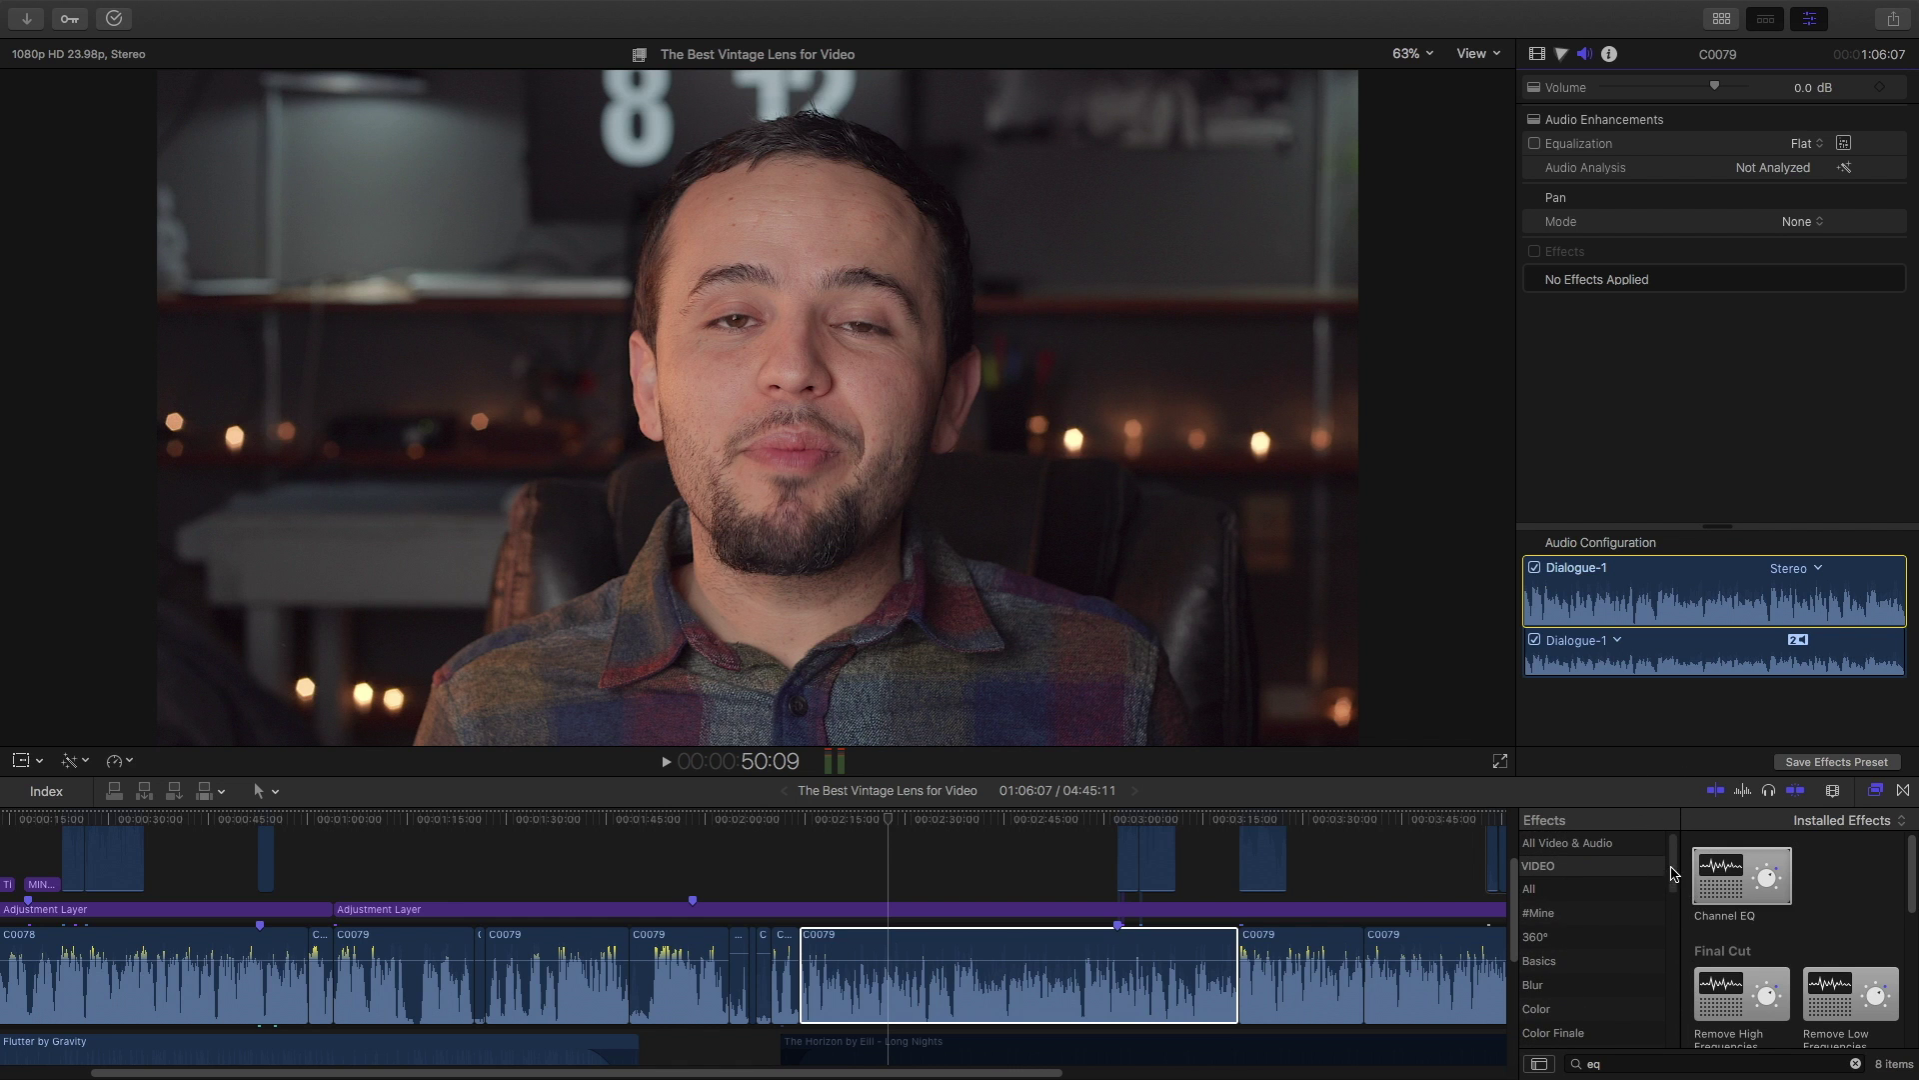
drag(1672, 872, 1668, 989)
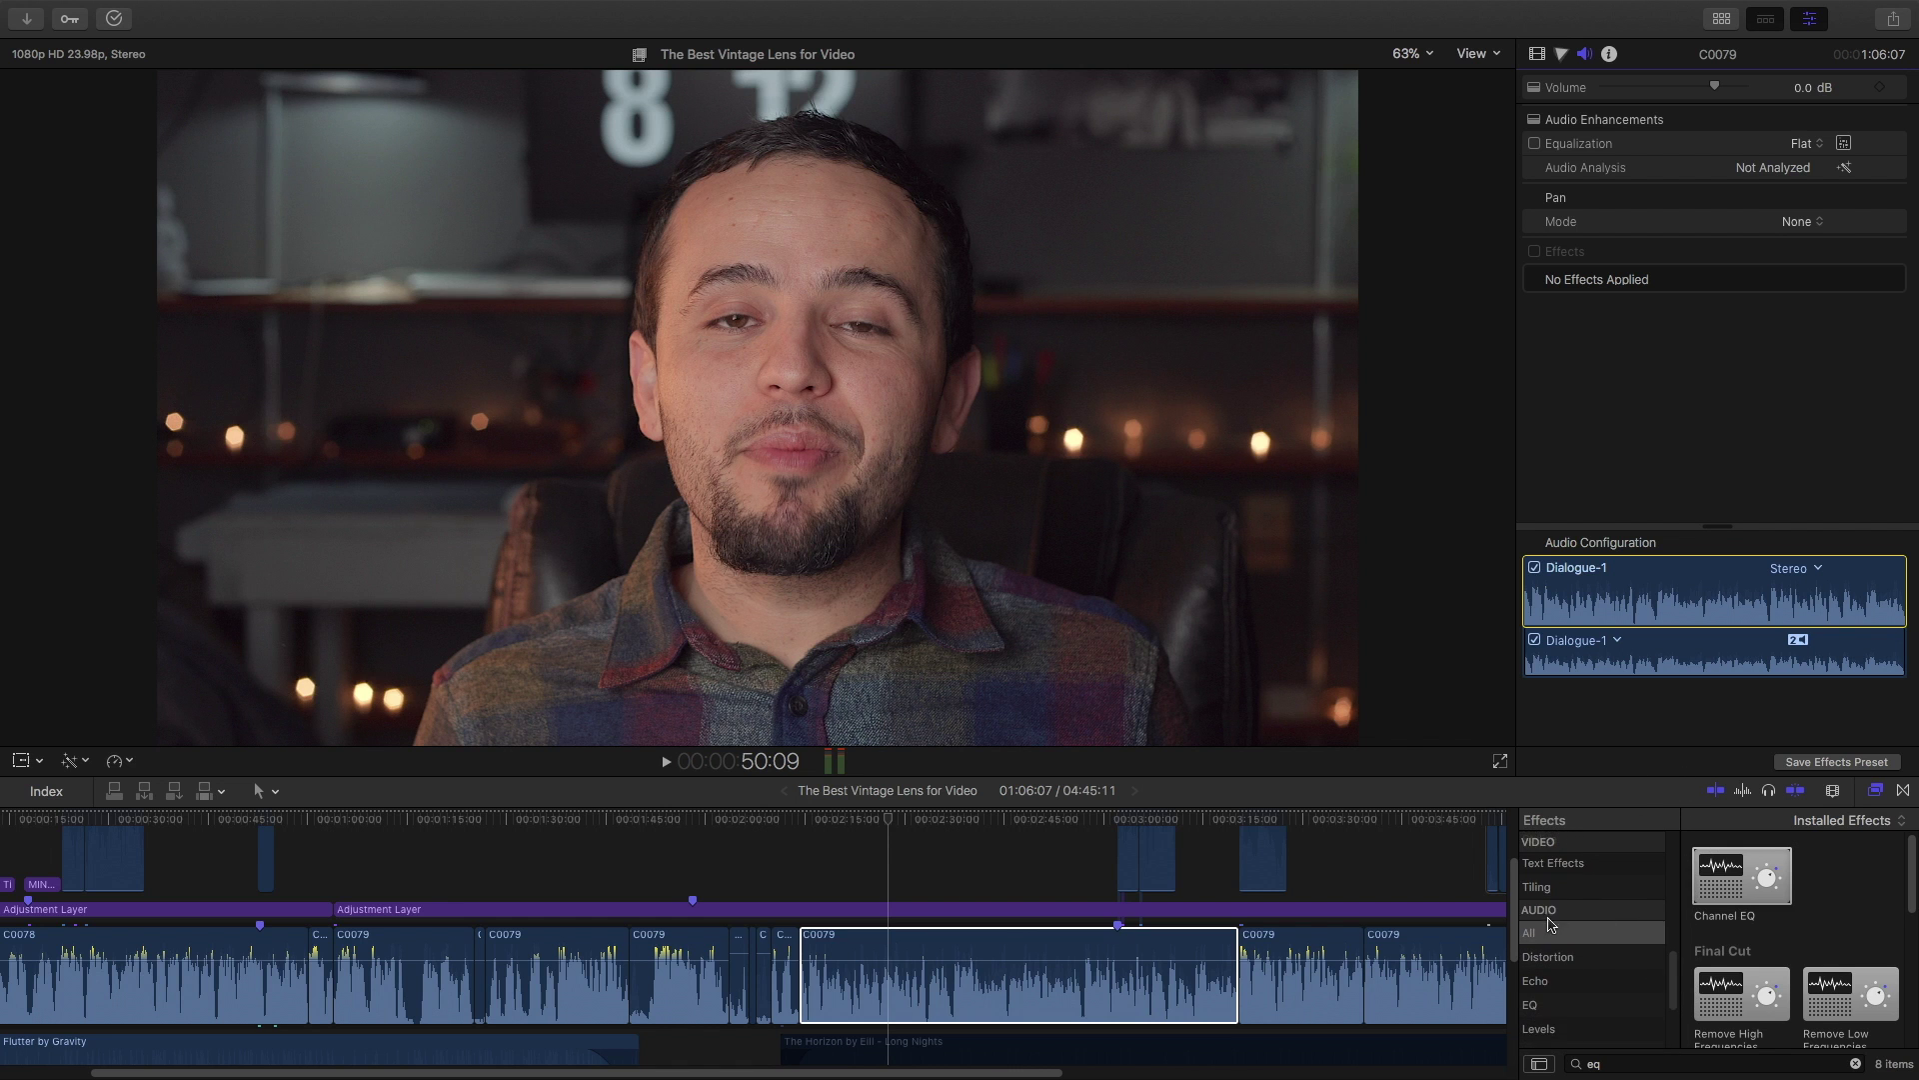
click(1550, 929)
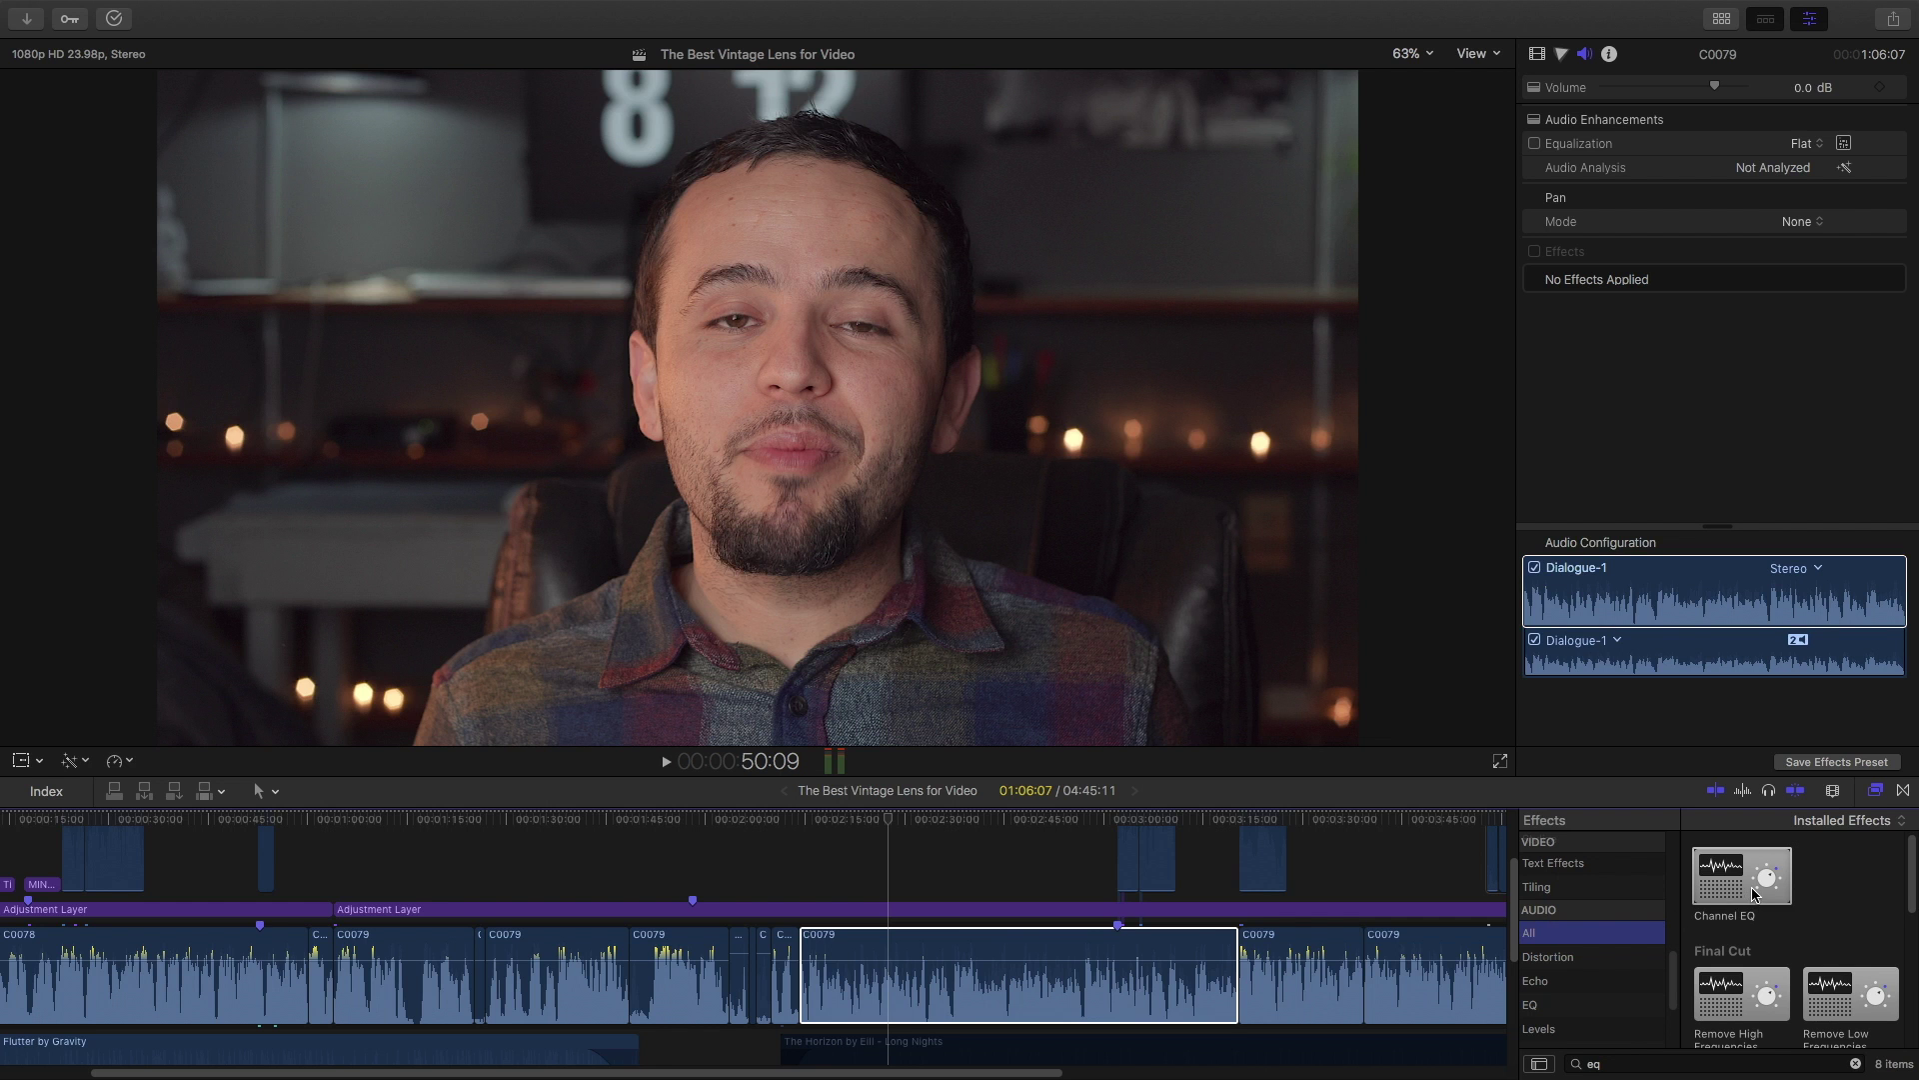
click(1621, 1064)
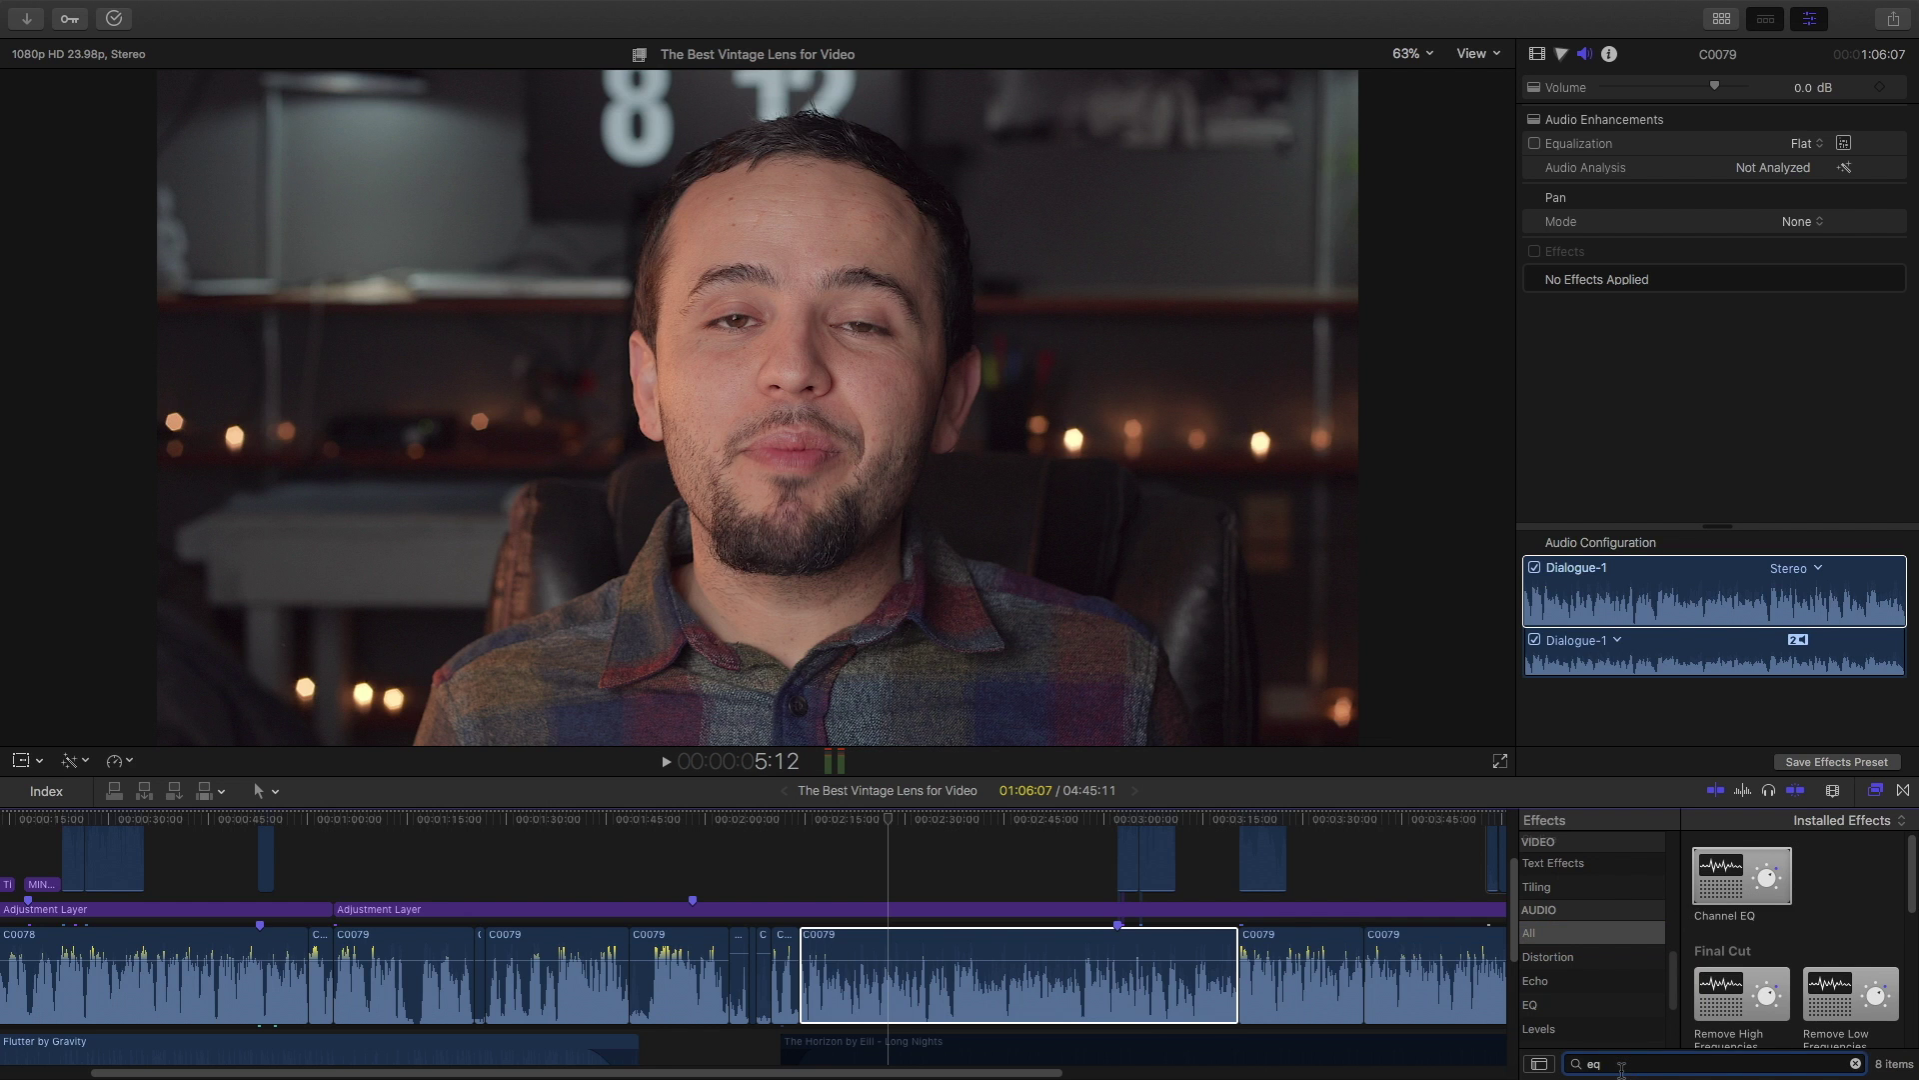
key(BackSpace)
key(BackSpace)
text(eq)
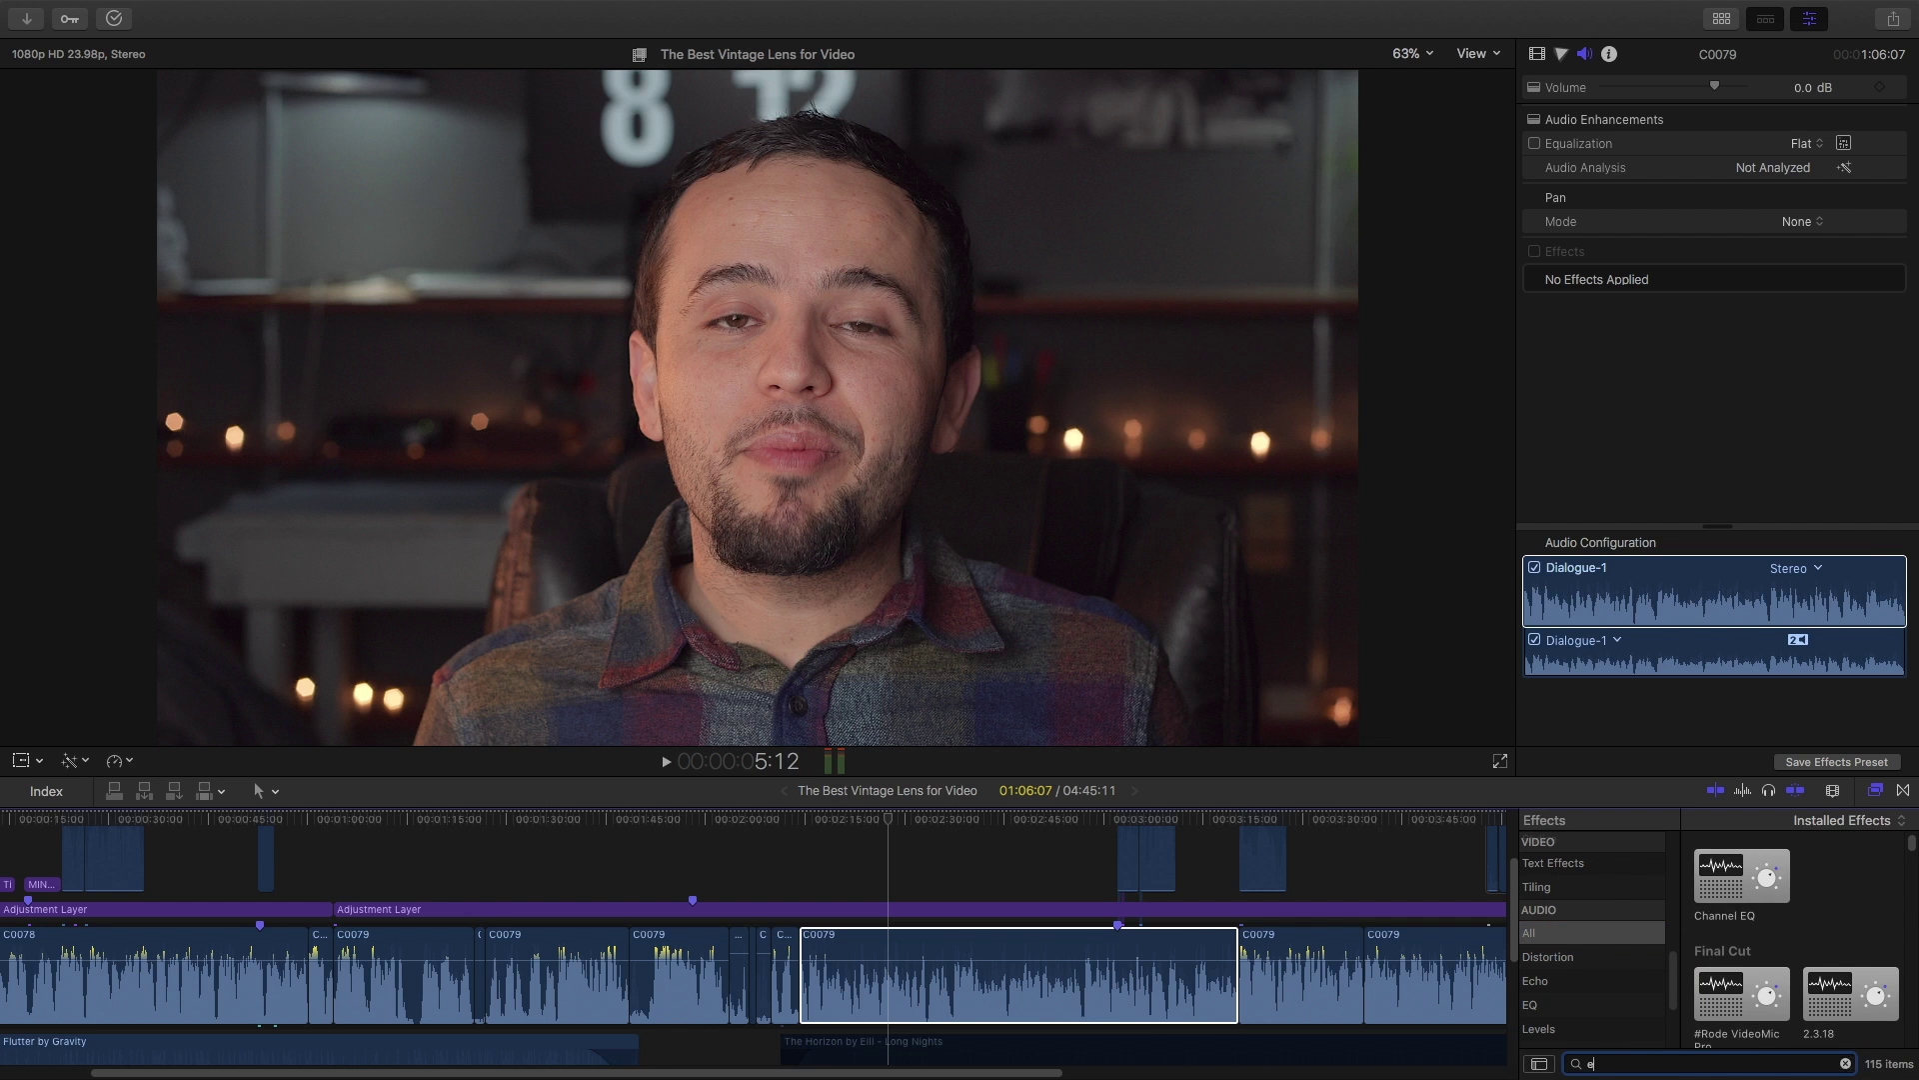
click(1734, 884)
drag(1734, 884, 960, 970)
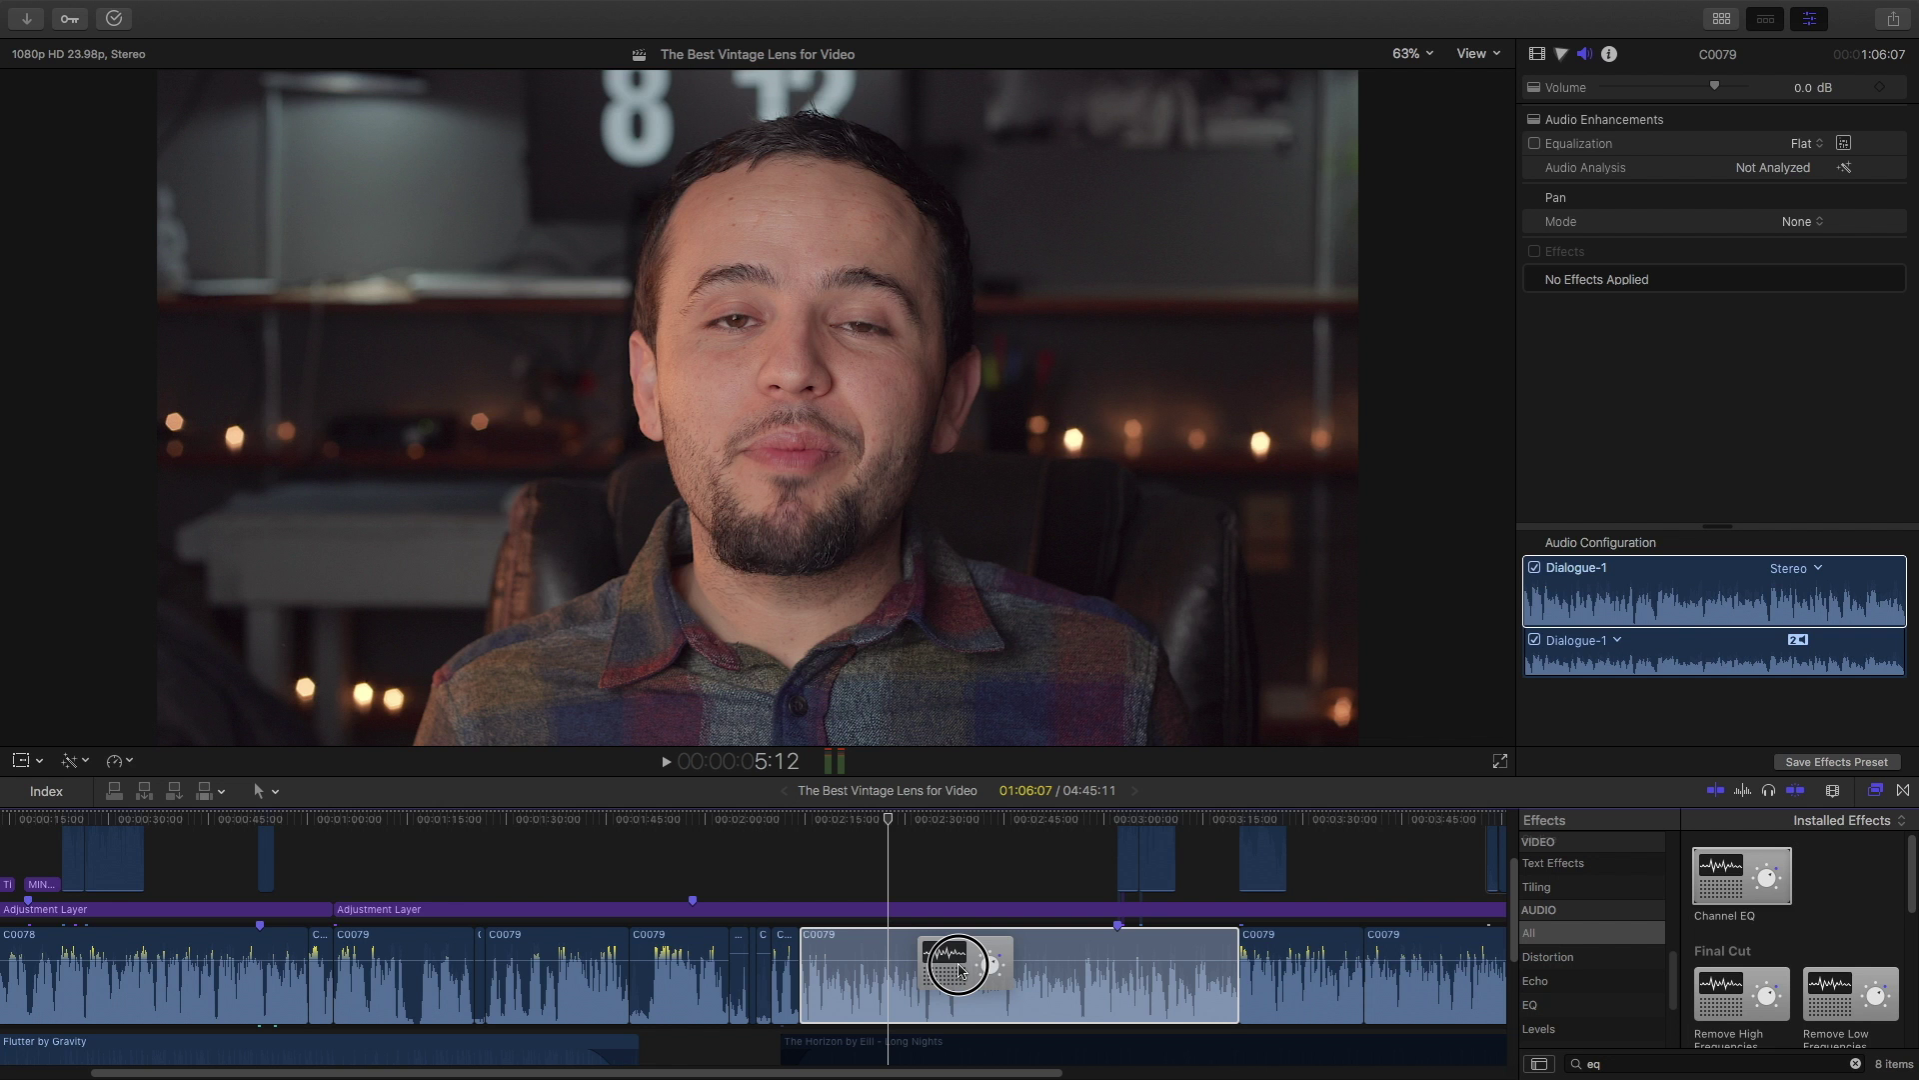
drag(960, 970, 958, 969)
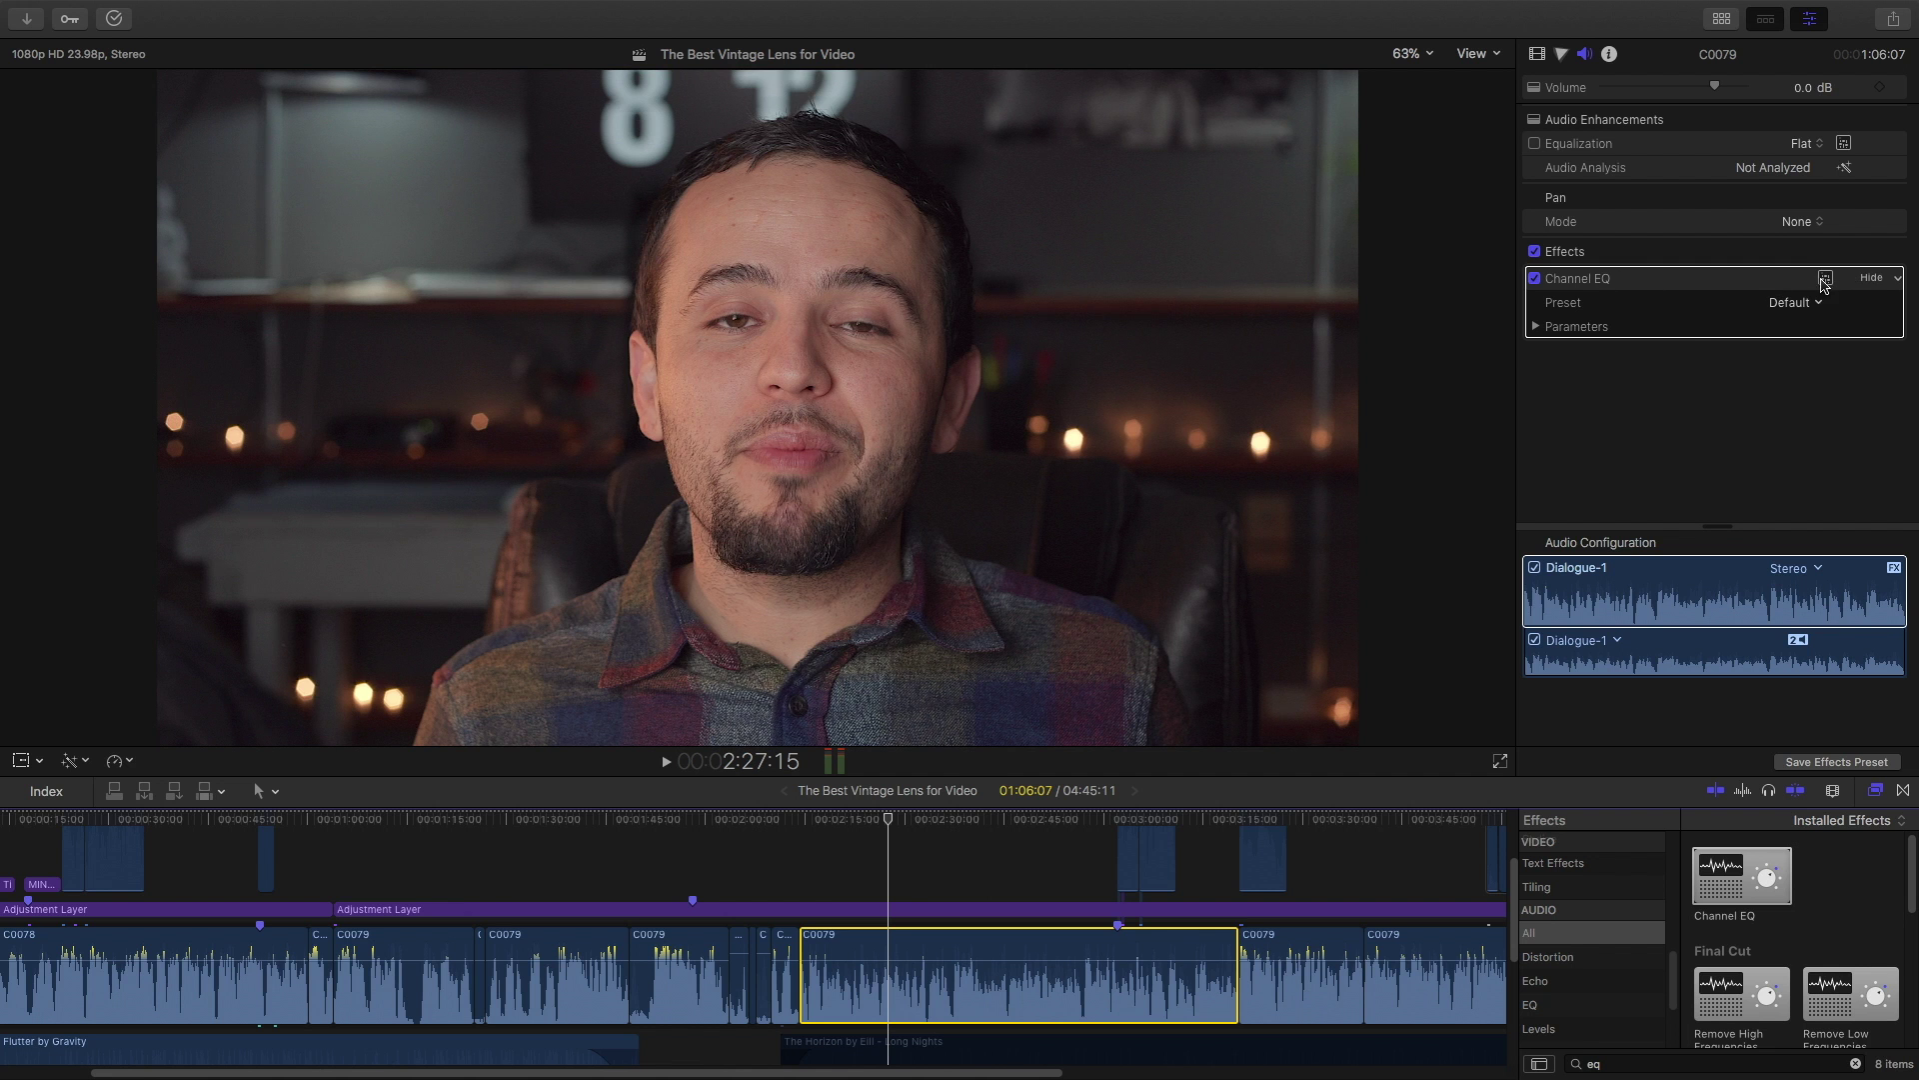
Show C0079's Channel EQ graph beside the viewer and set the playhead to 2:25:20
click(1825, 278)
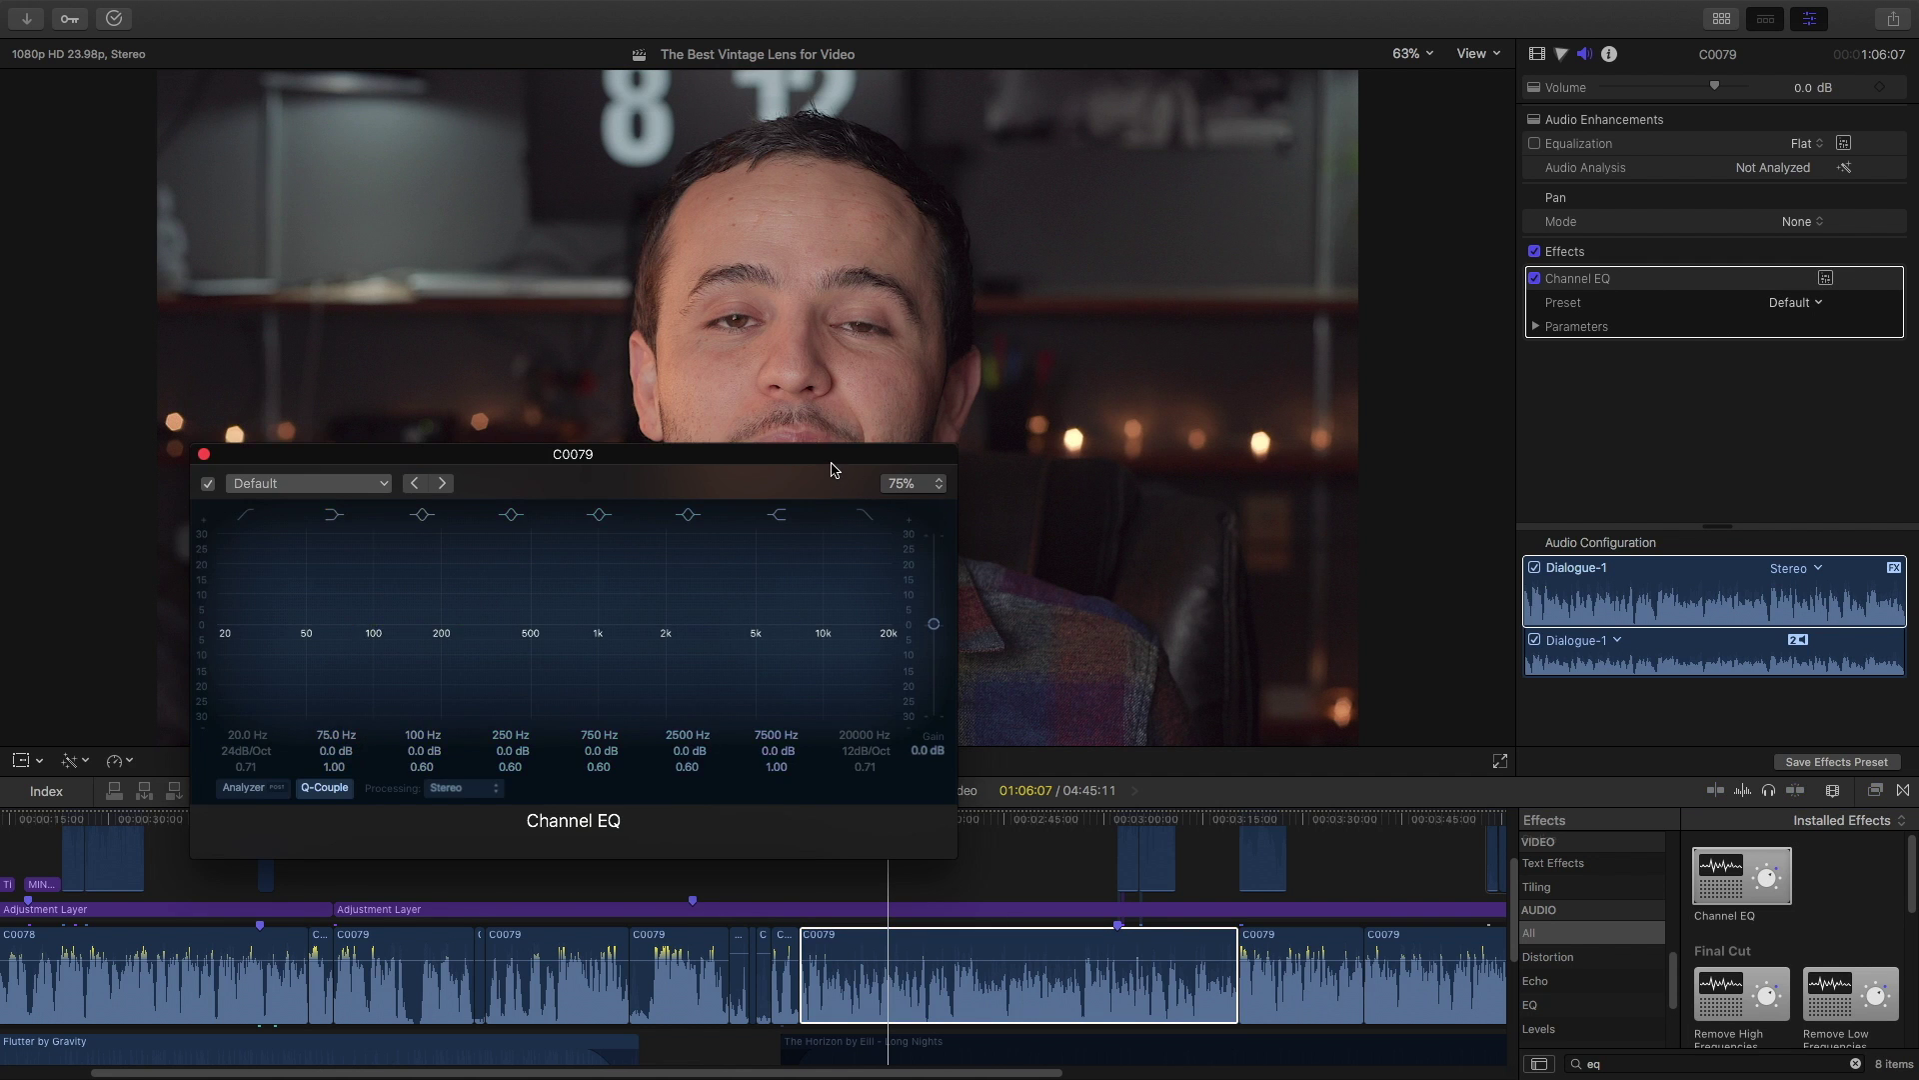
drag(832, 462, 1552, 282)
click(880, 830)
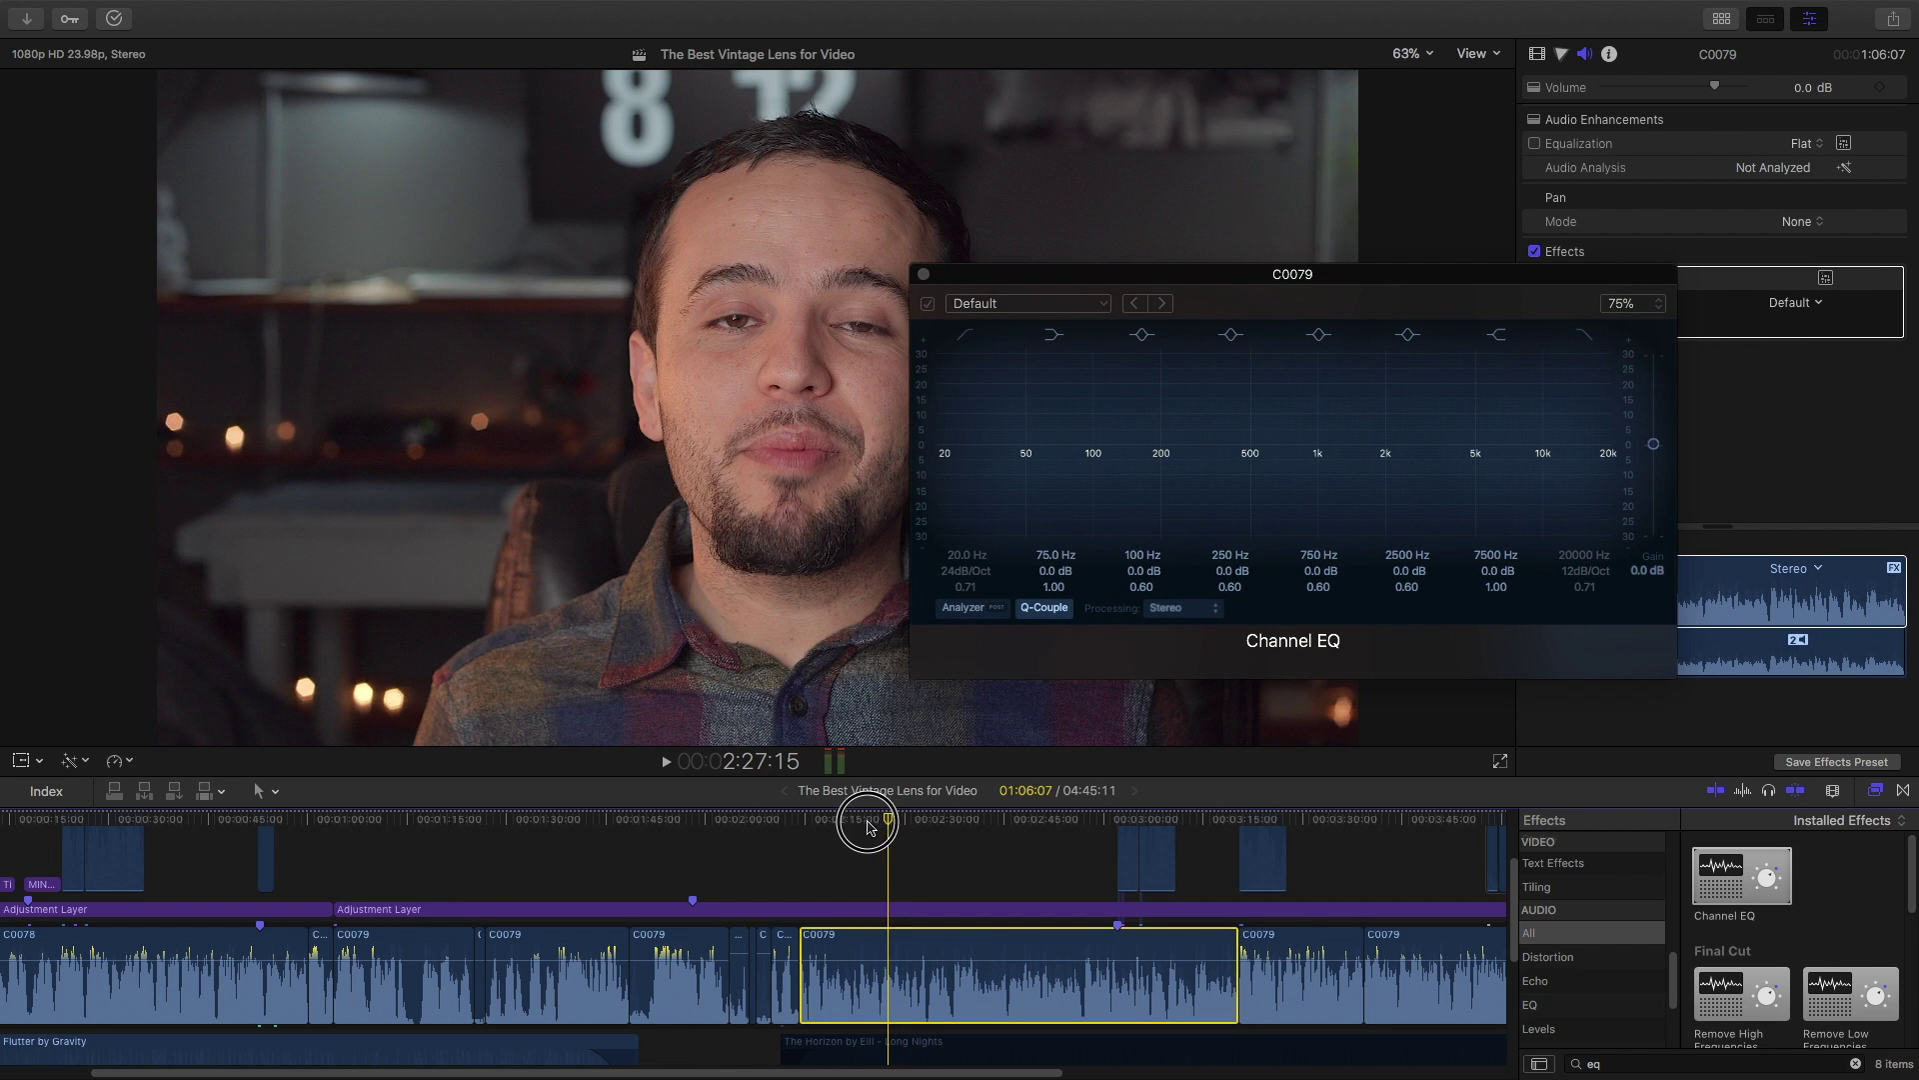
click(875, 822)
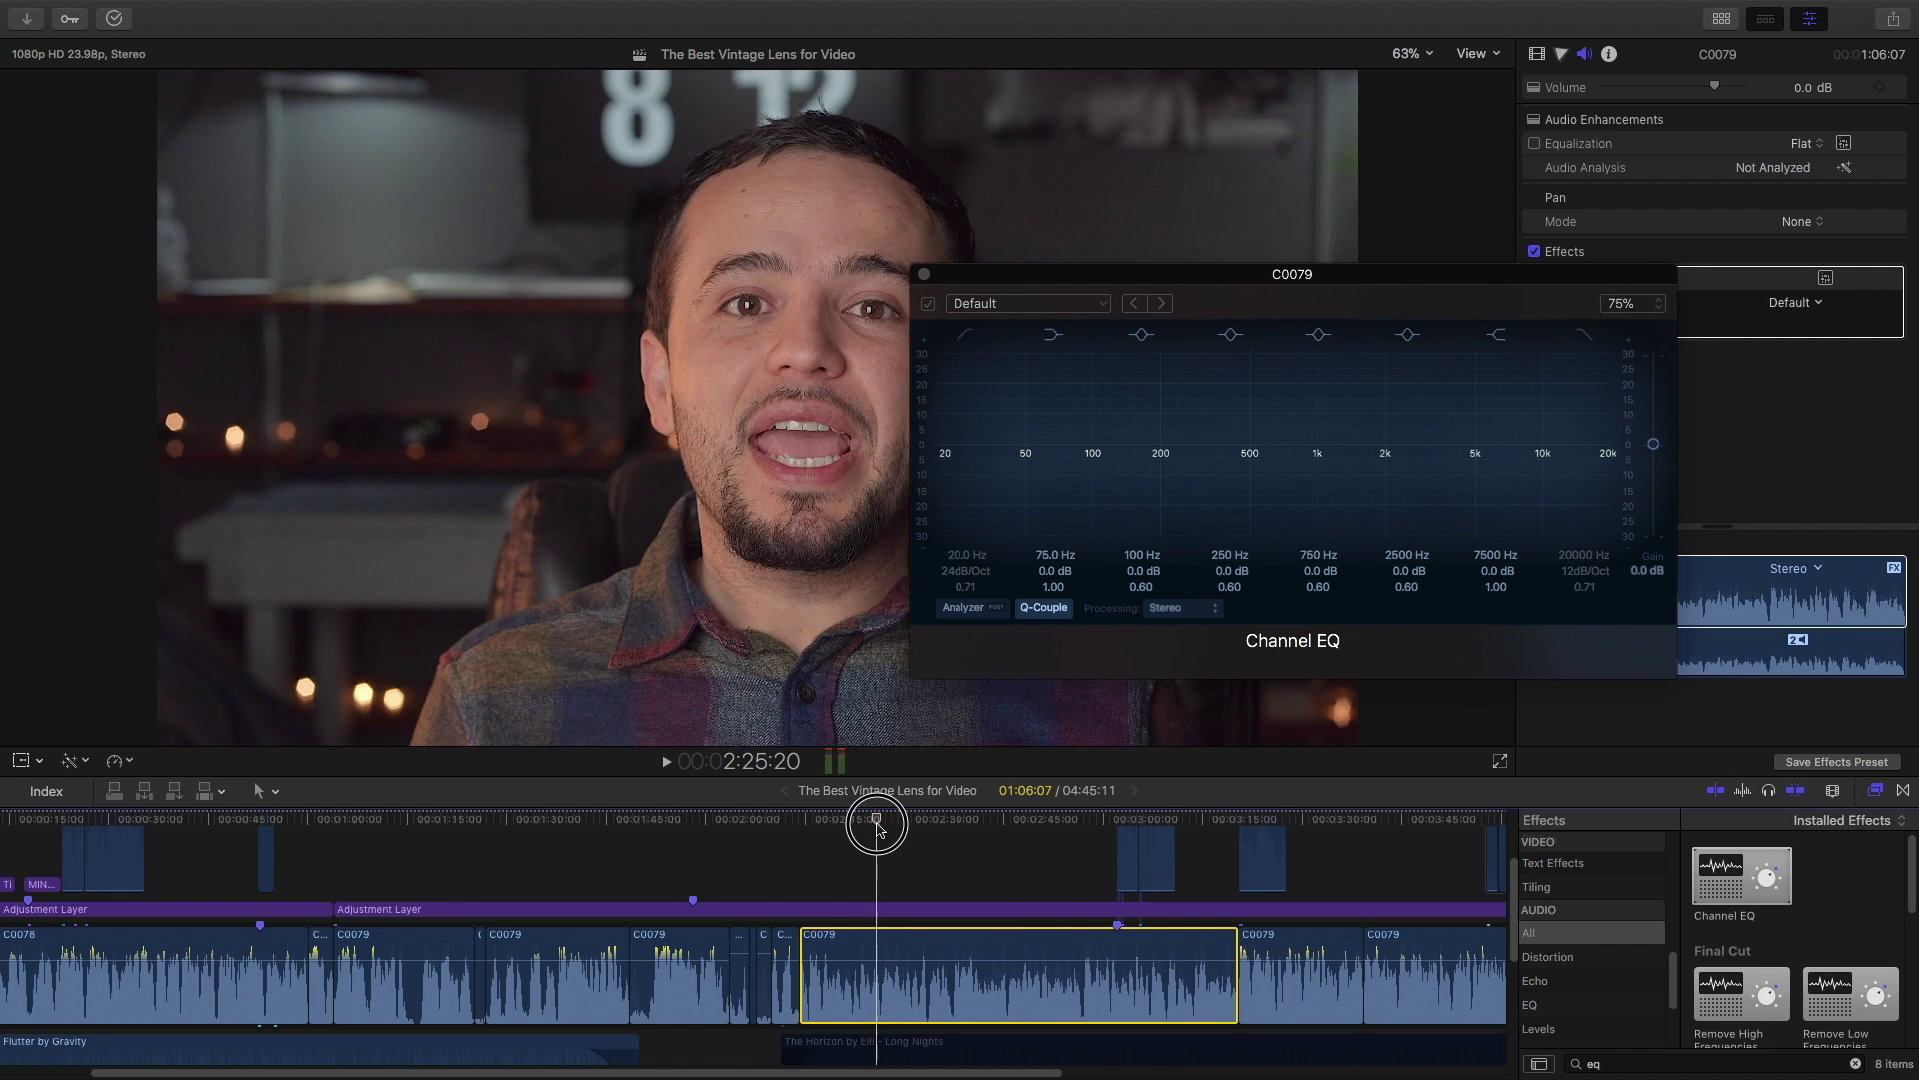
drag(1218, 274, 1321, 190)
mouse_move(1149, 330)
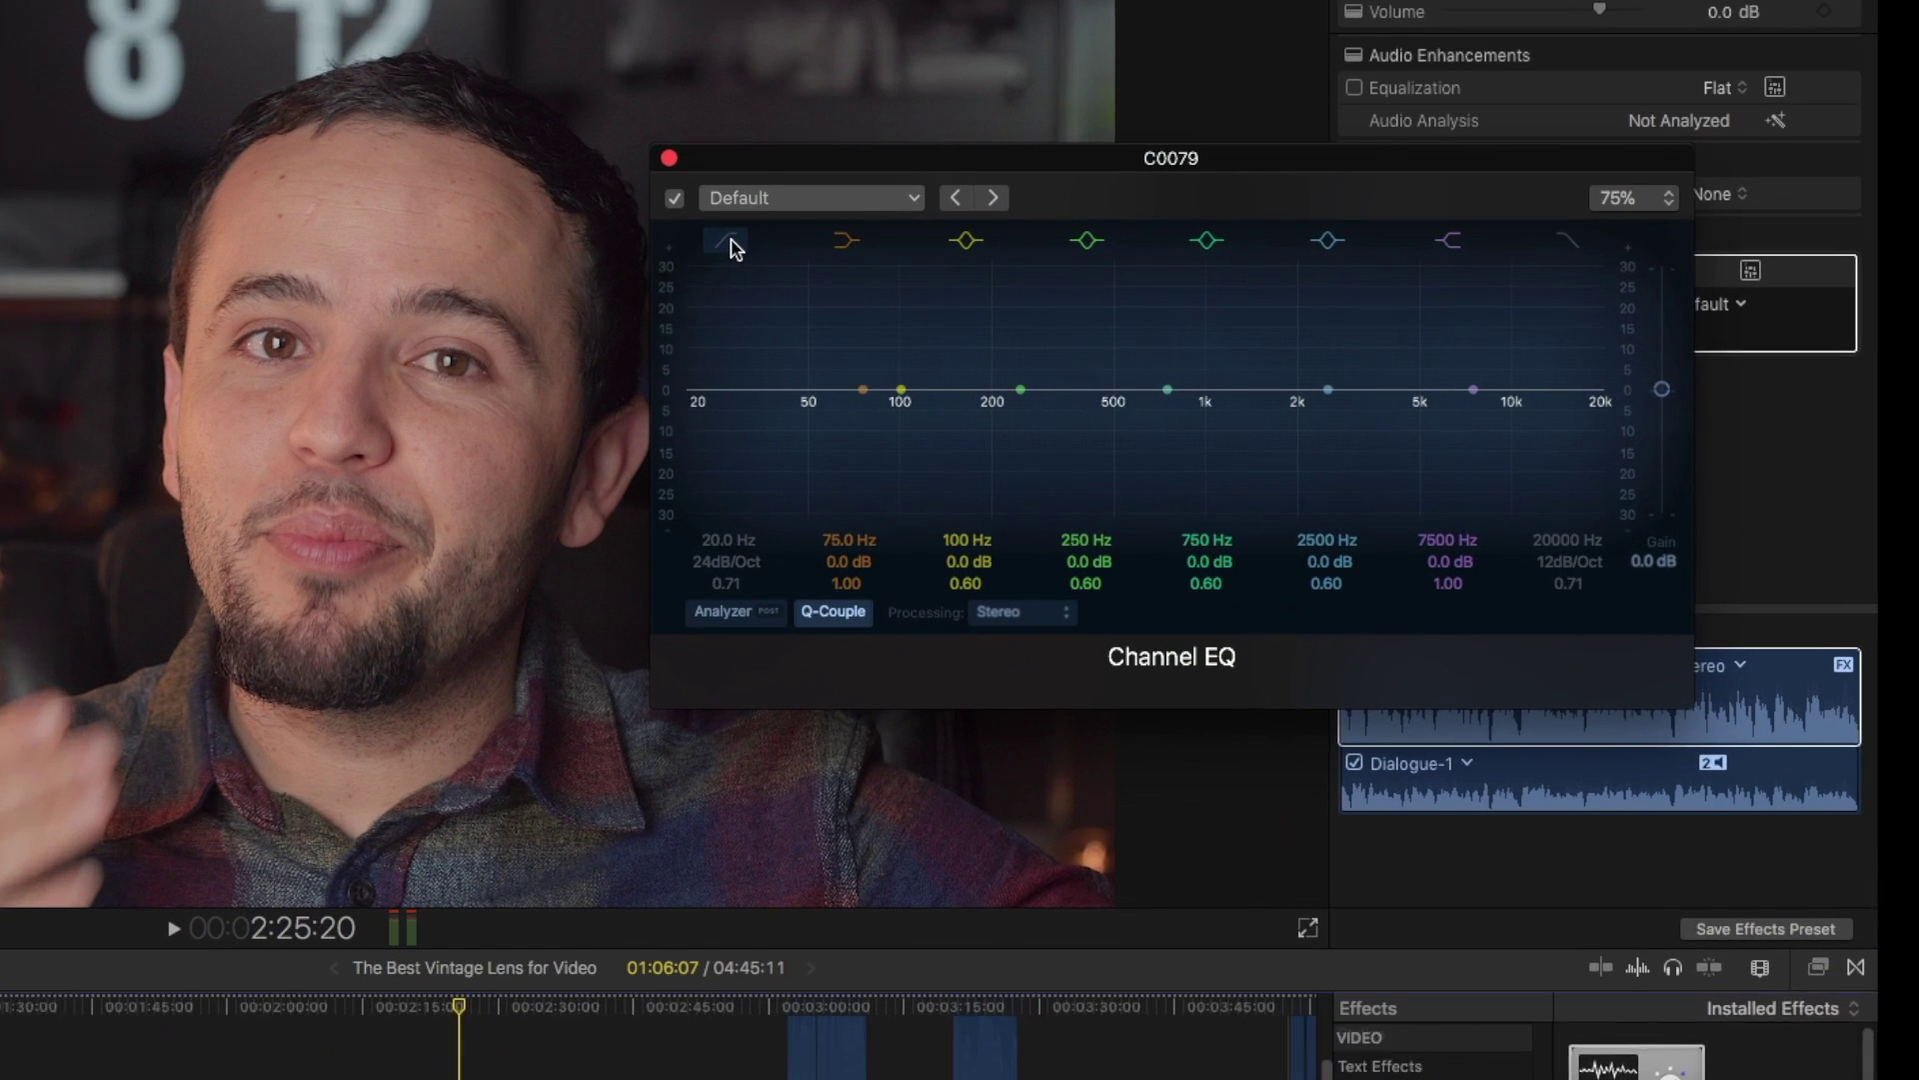
Enable the low-cut band at 74 Hz with an 18 dB/Oct slope
click(1076, 262)
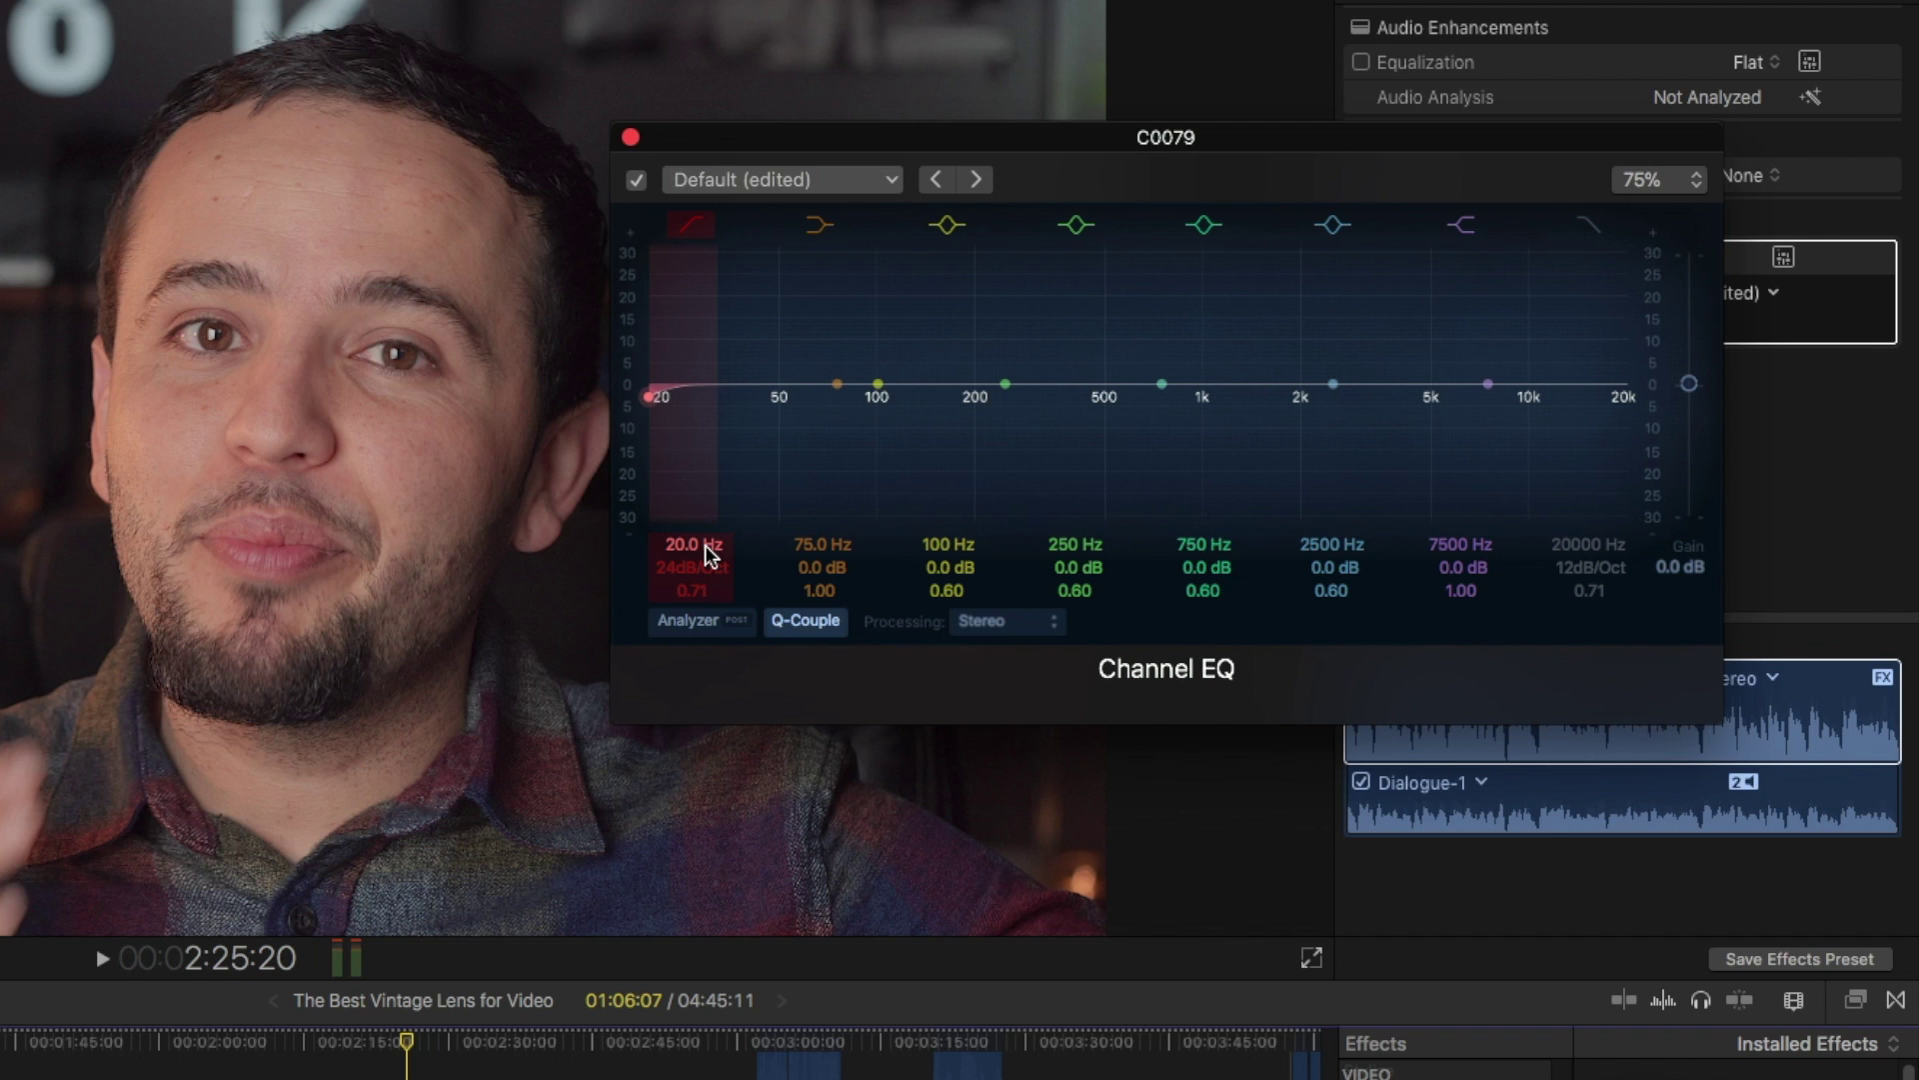
drag(704, 544, 705, 480)
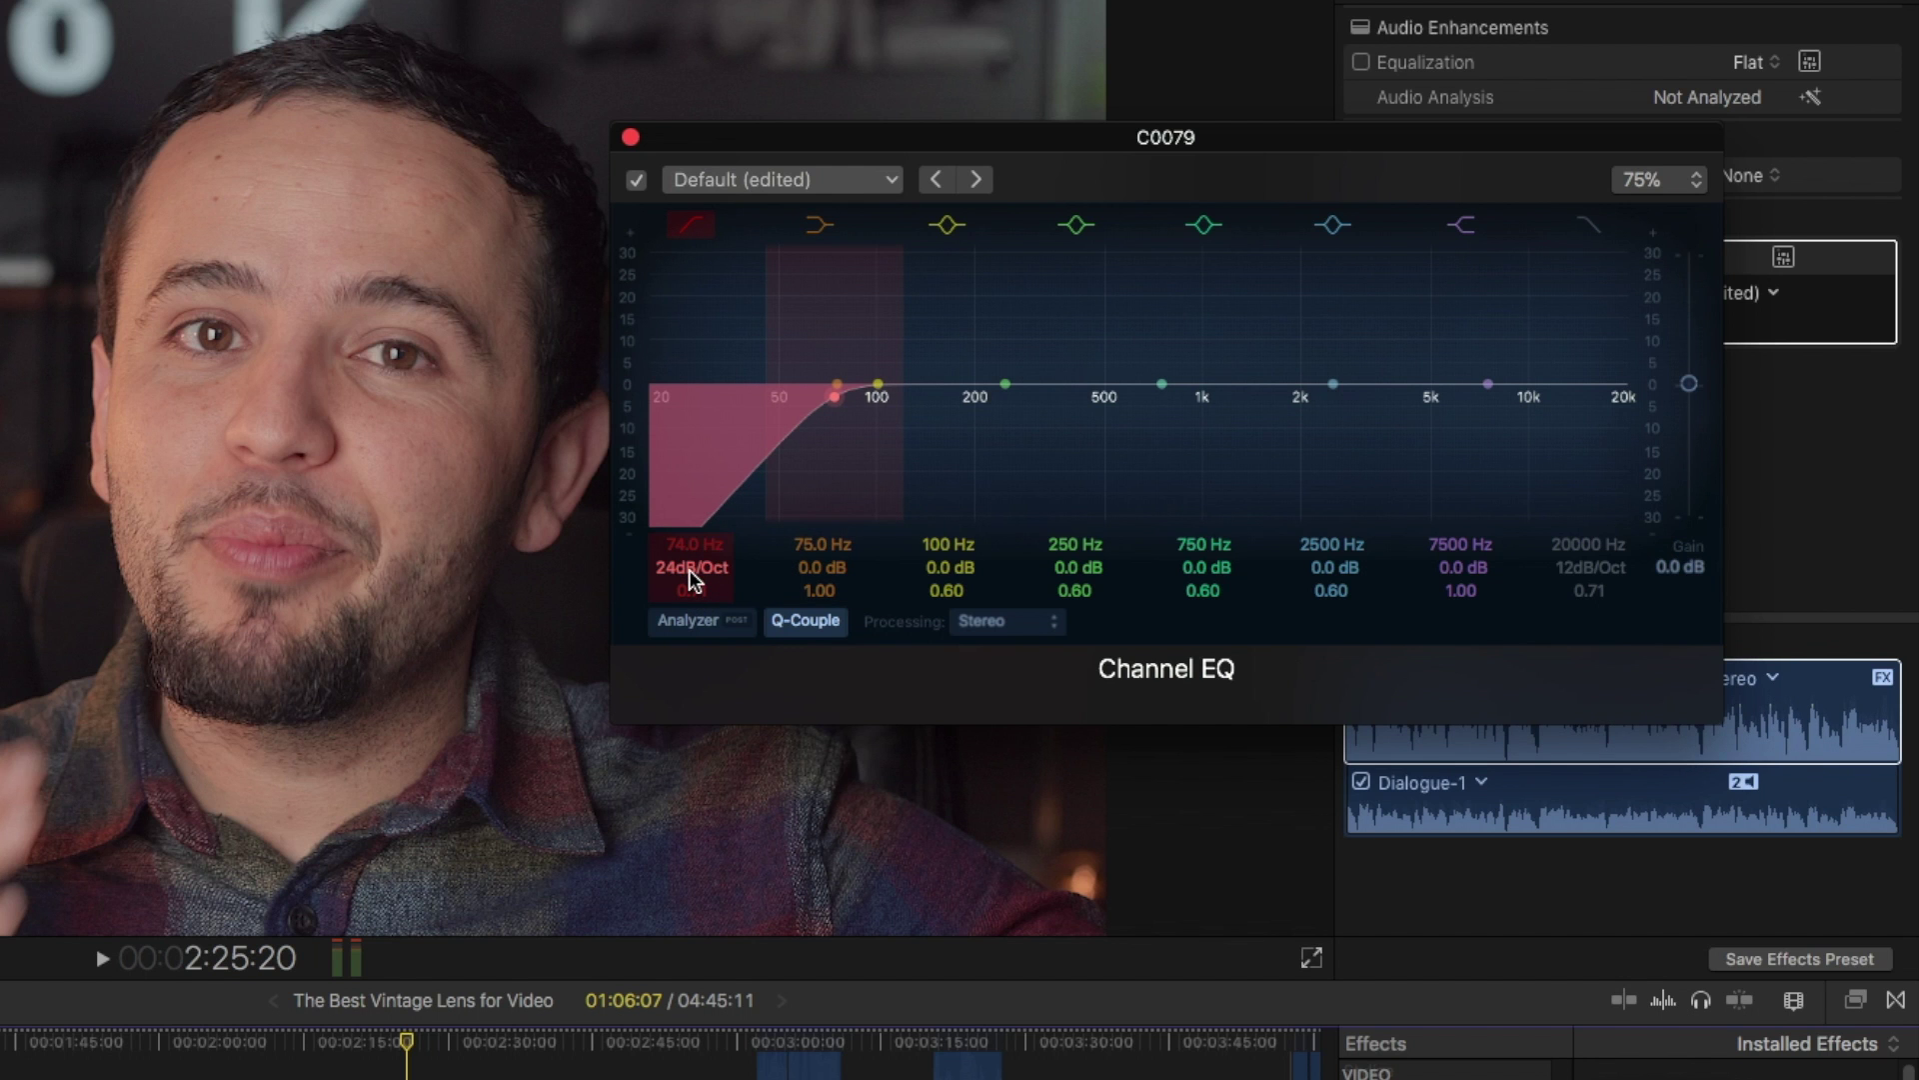
drag(688, 572, 688, 582)
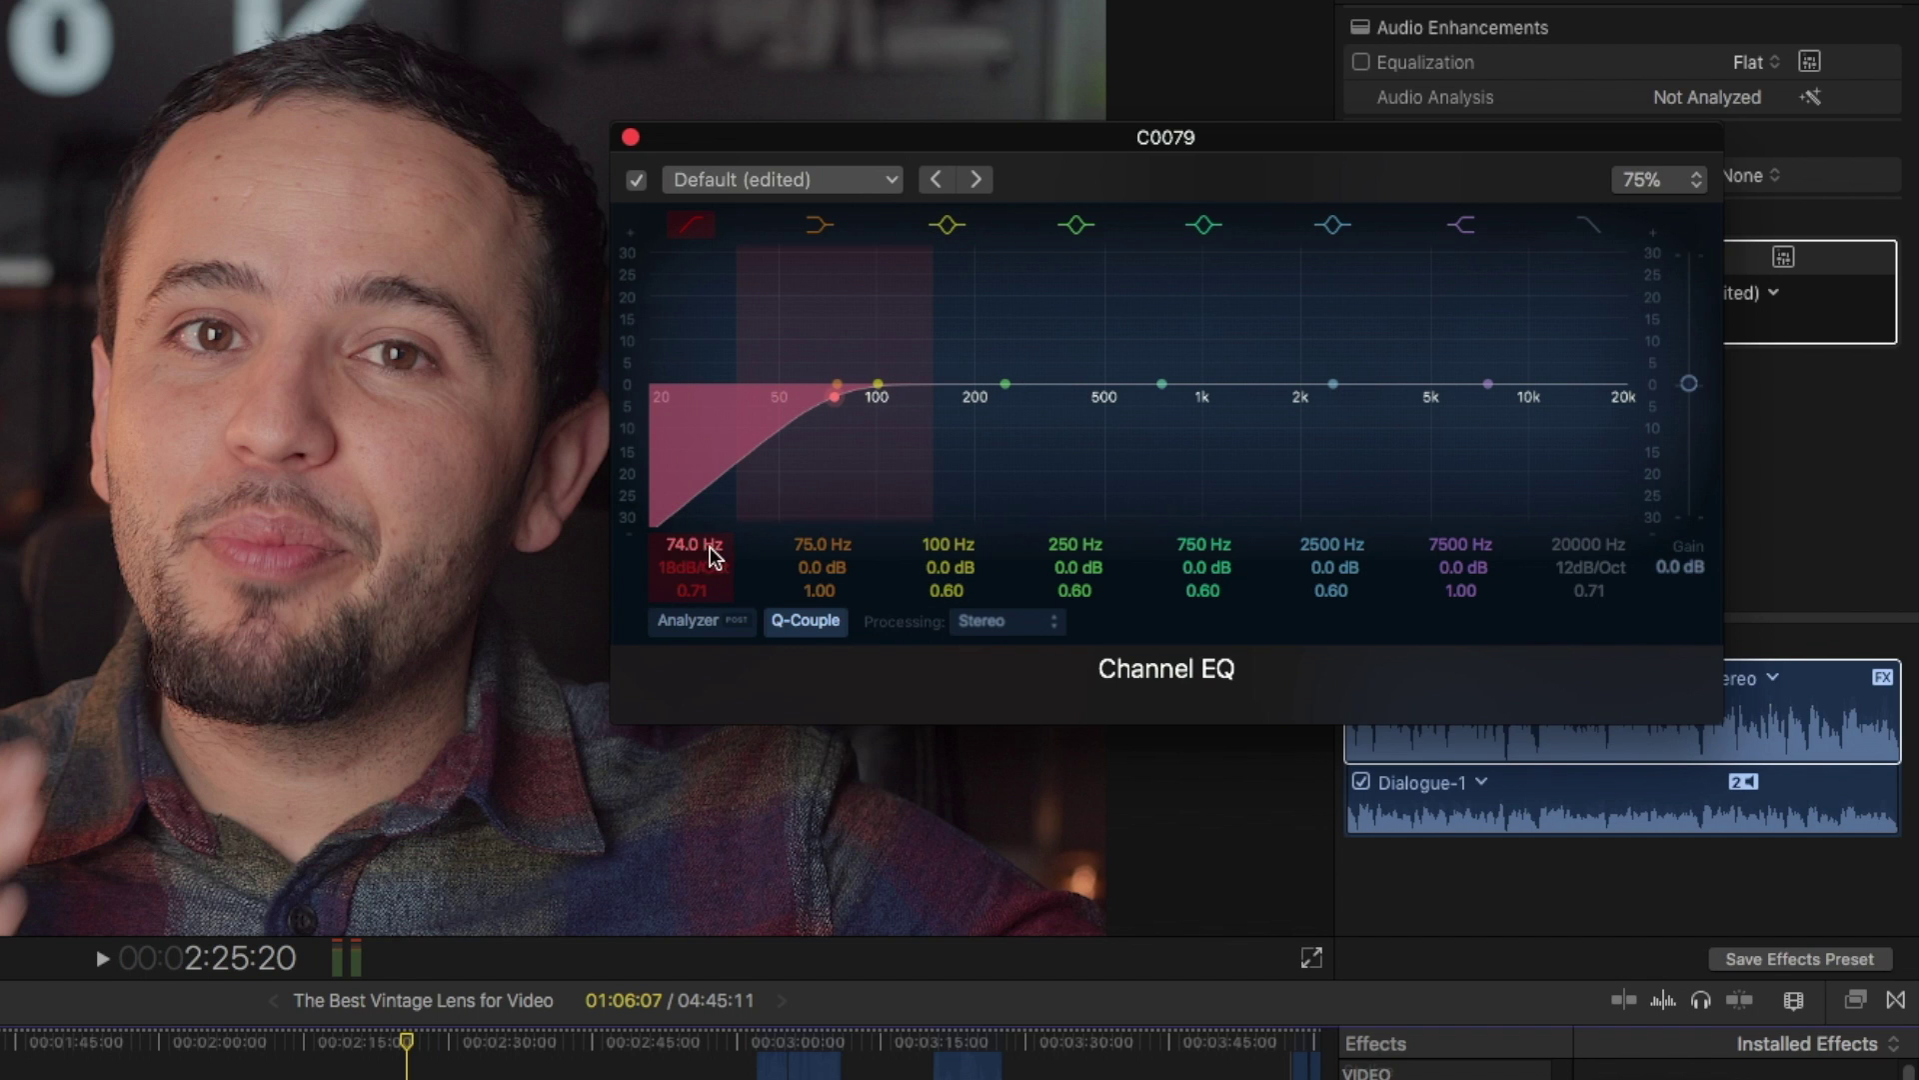
Enable the high-cut band at about 10200 Hz with a 12dB/Oct slope and Q 0.71
click(1593, 224)
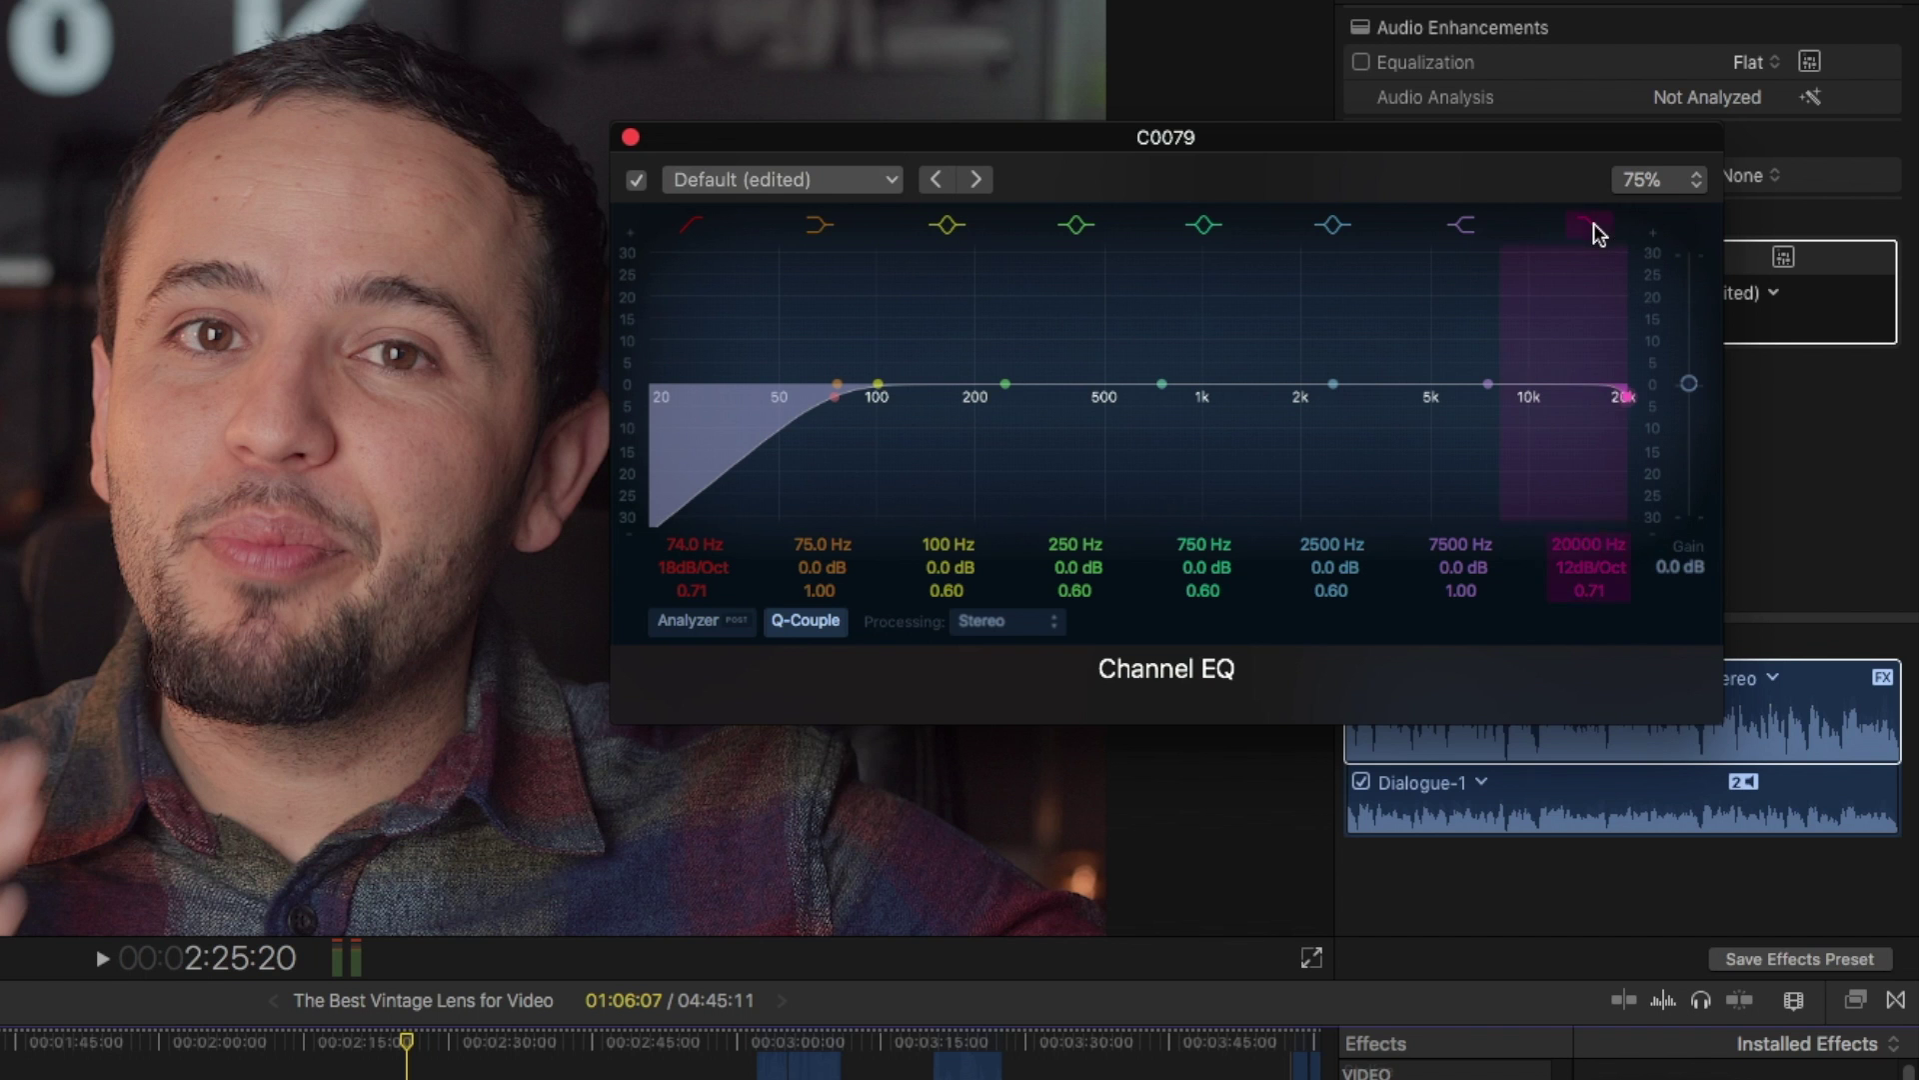
click(1606, 526)
drag(1624, 395, 1532, 411)
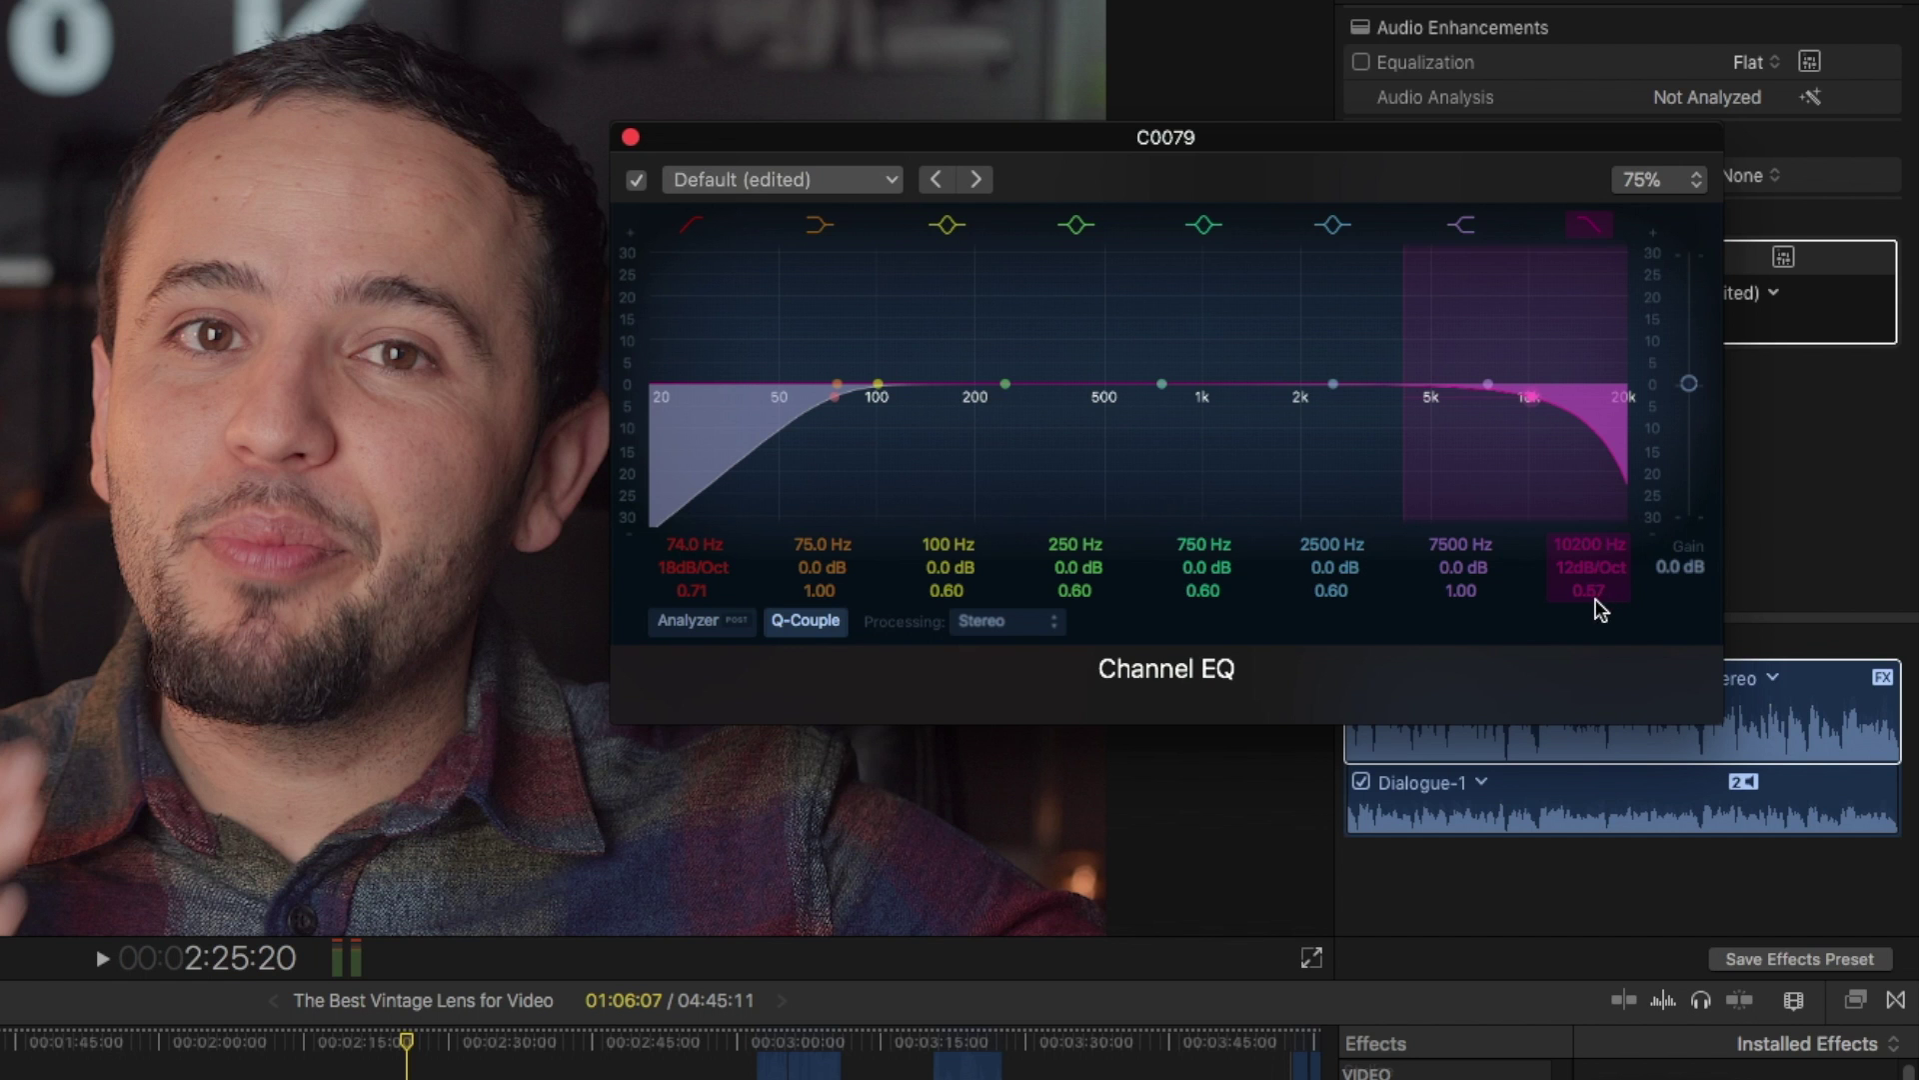
drag(1592, 589, 1593, 574)
click(1713, 677)
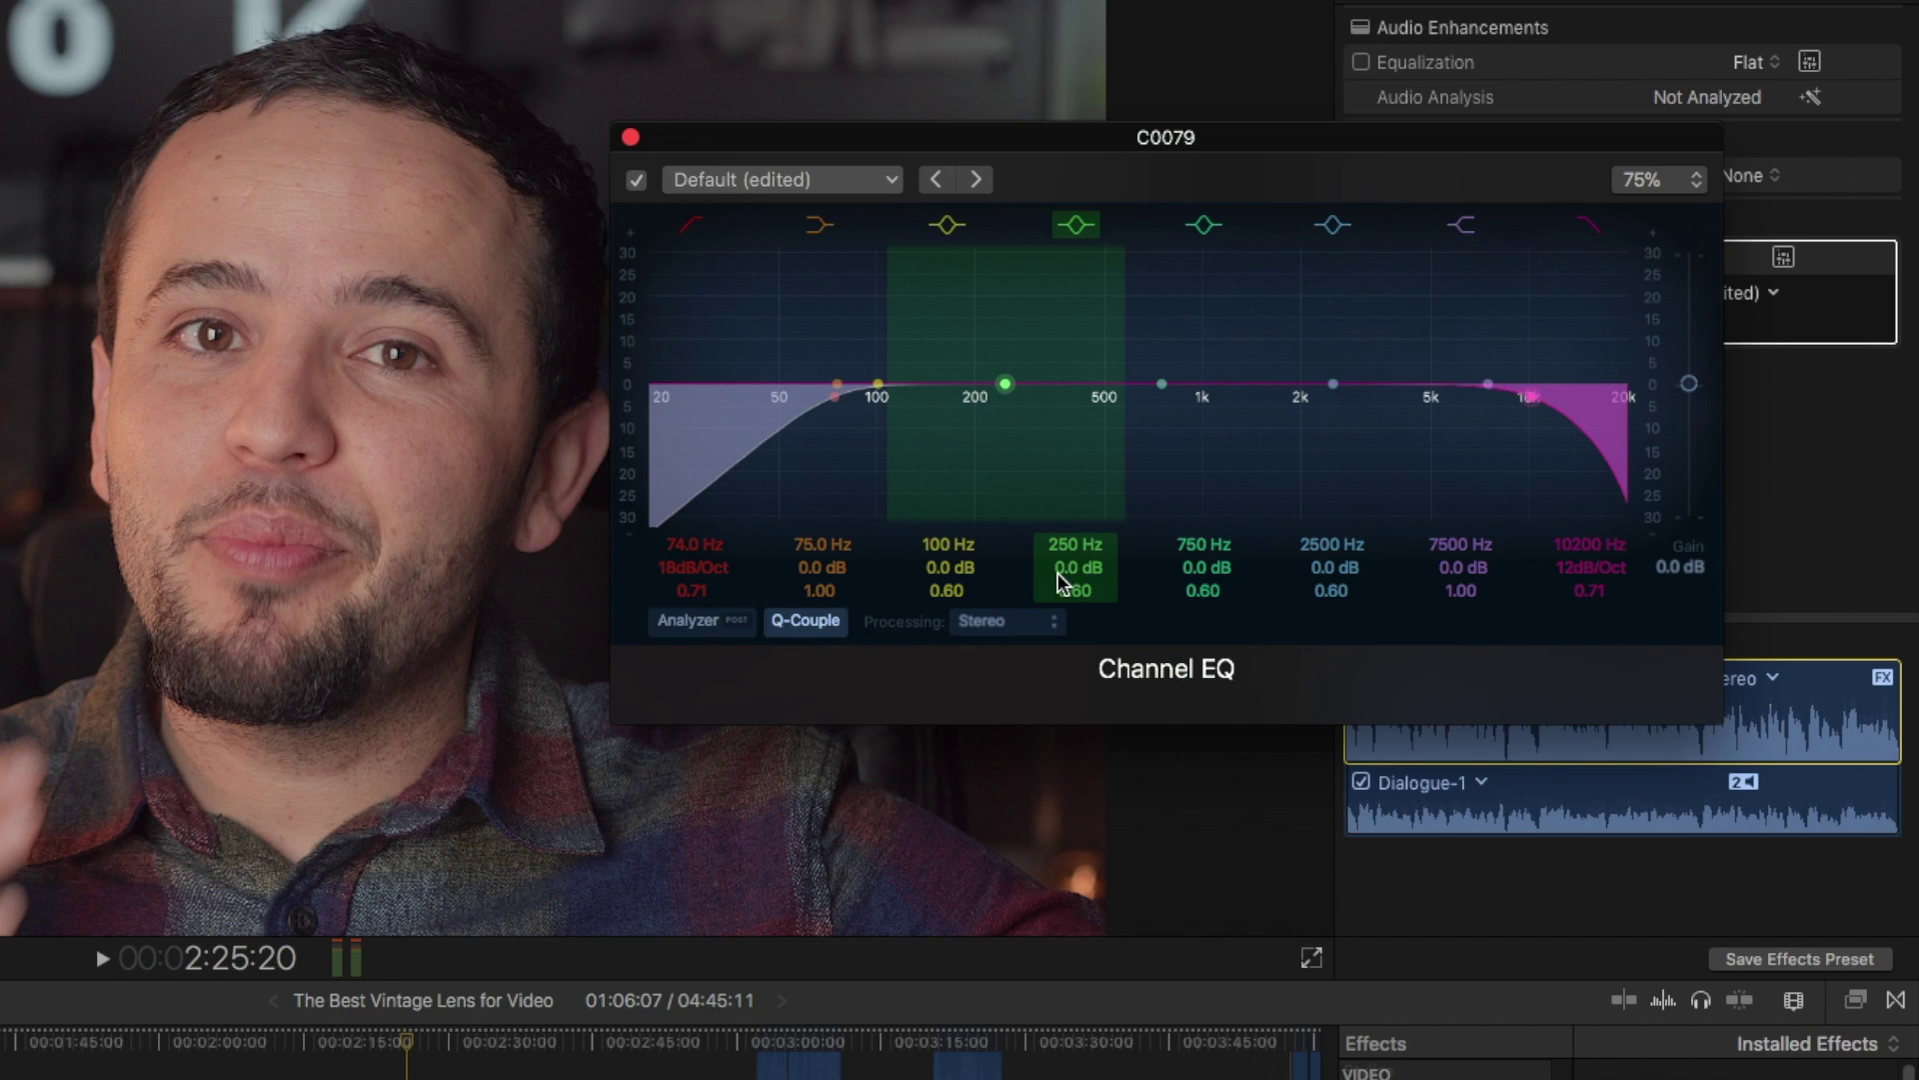
Cut the 250 Hz band to -2.5 dB and set its Q to 1.10
drag(1070, 566, 1070, 590)
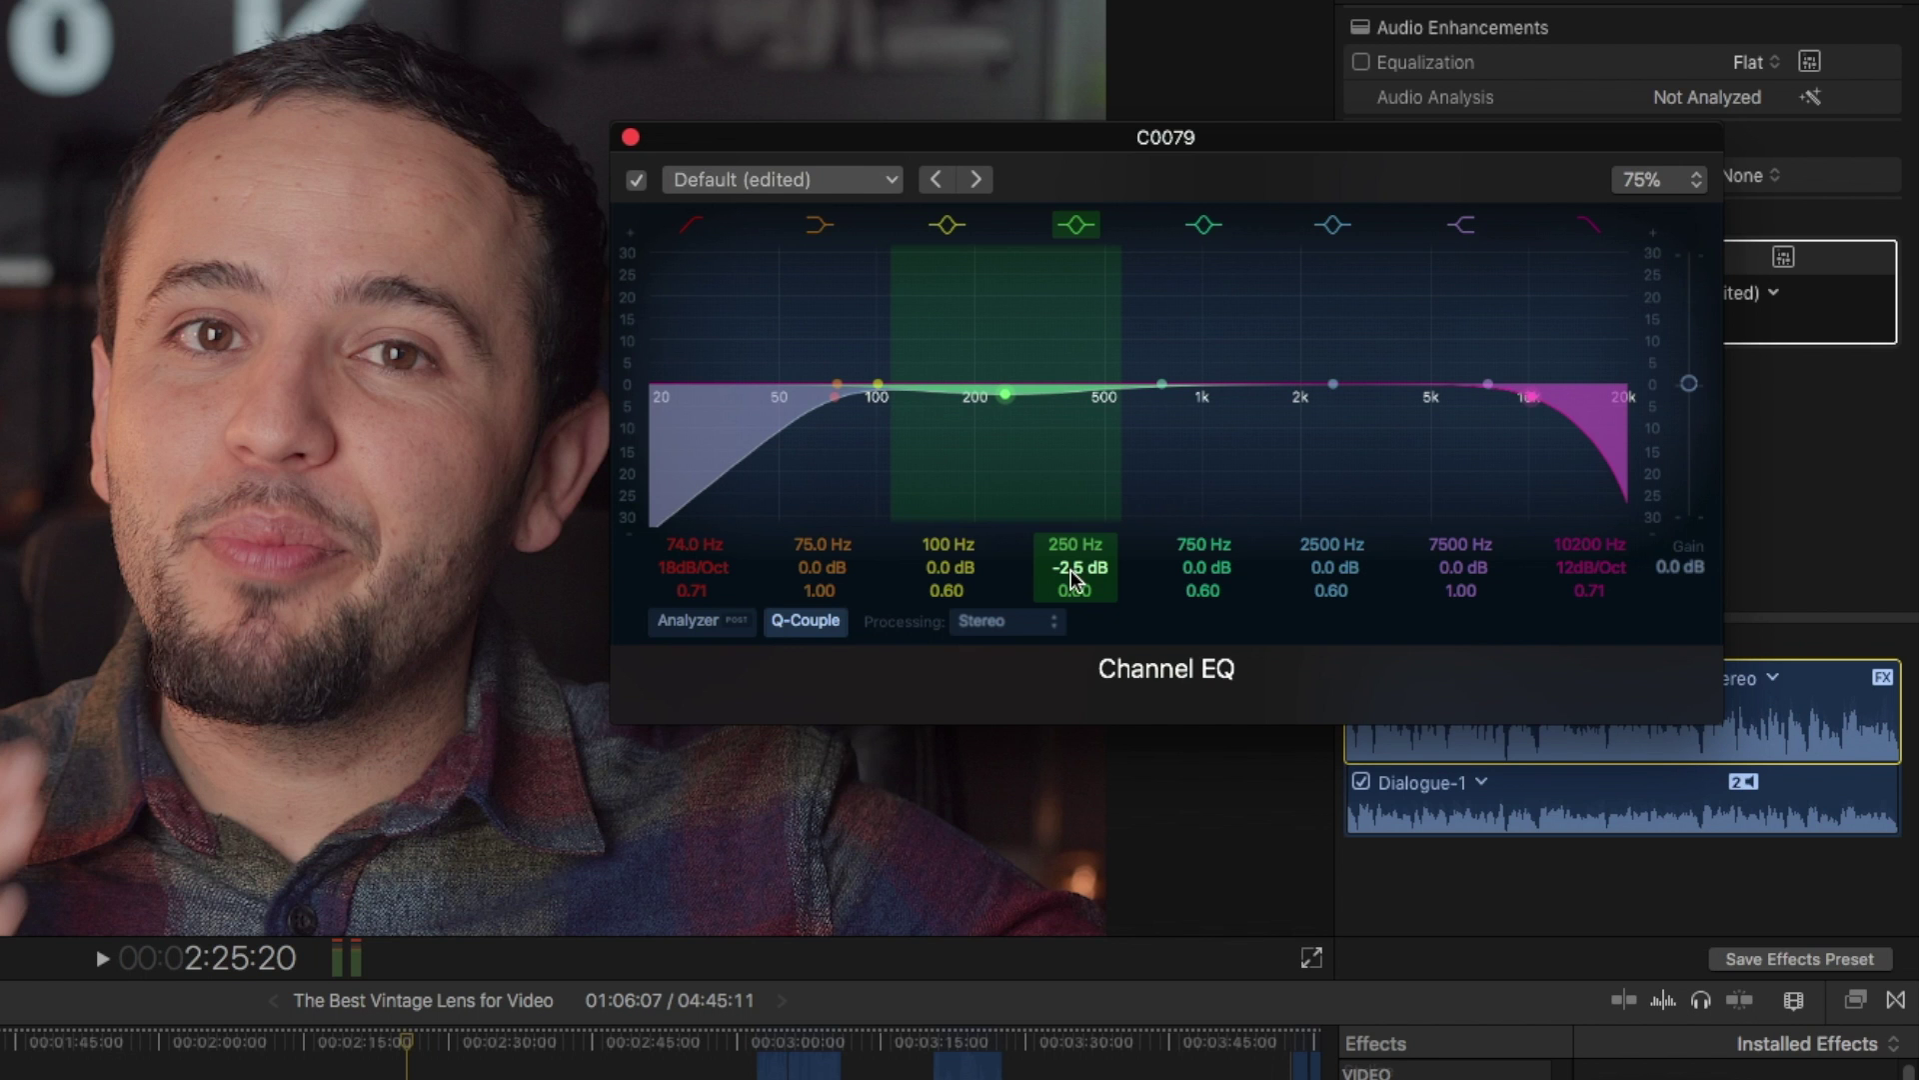
mouse_move(1071, 569)
mouse_down()
mouse_move(1071, 594)
mouse_move(1080, 572)
mouse_up()
drag(1082, 591, 1082, 552)
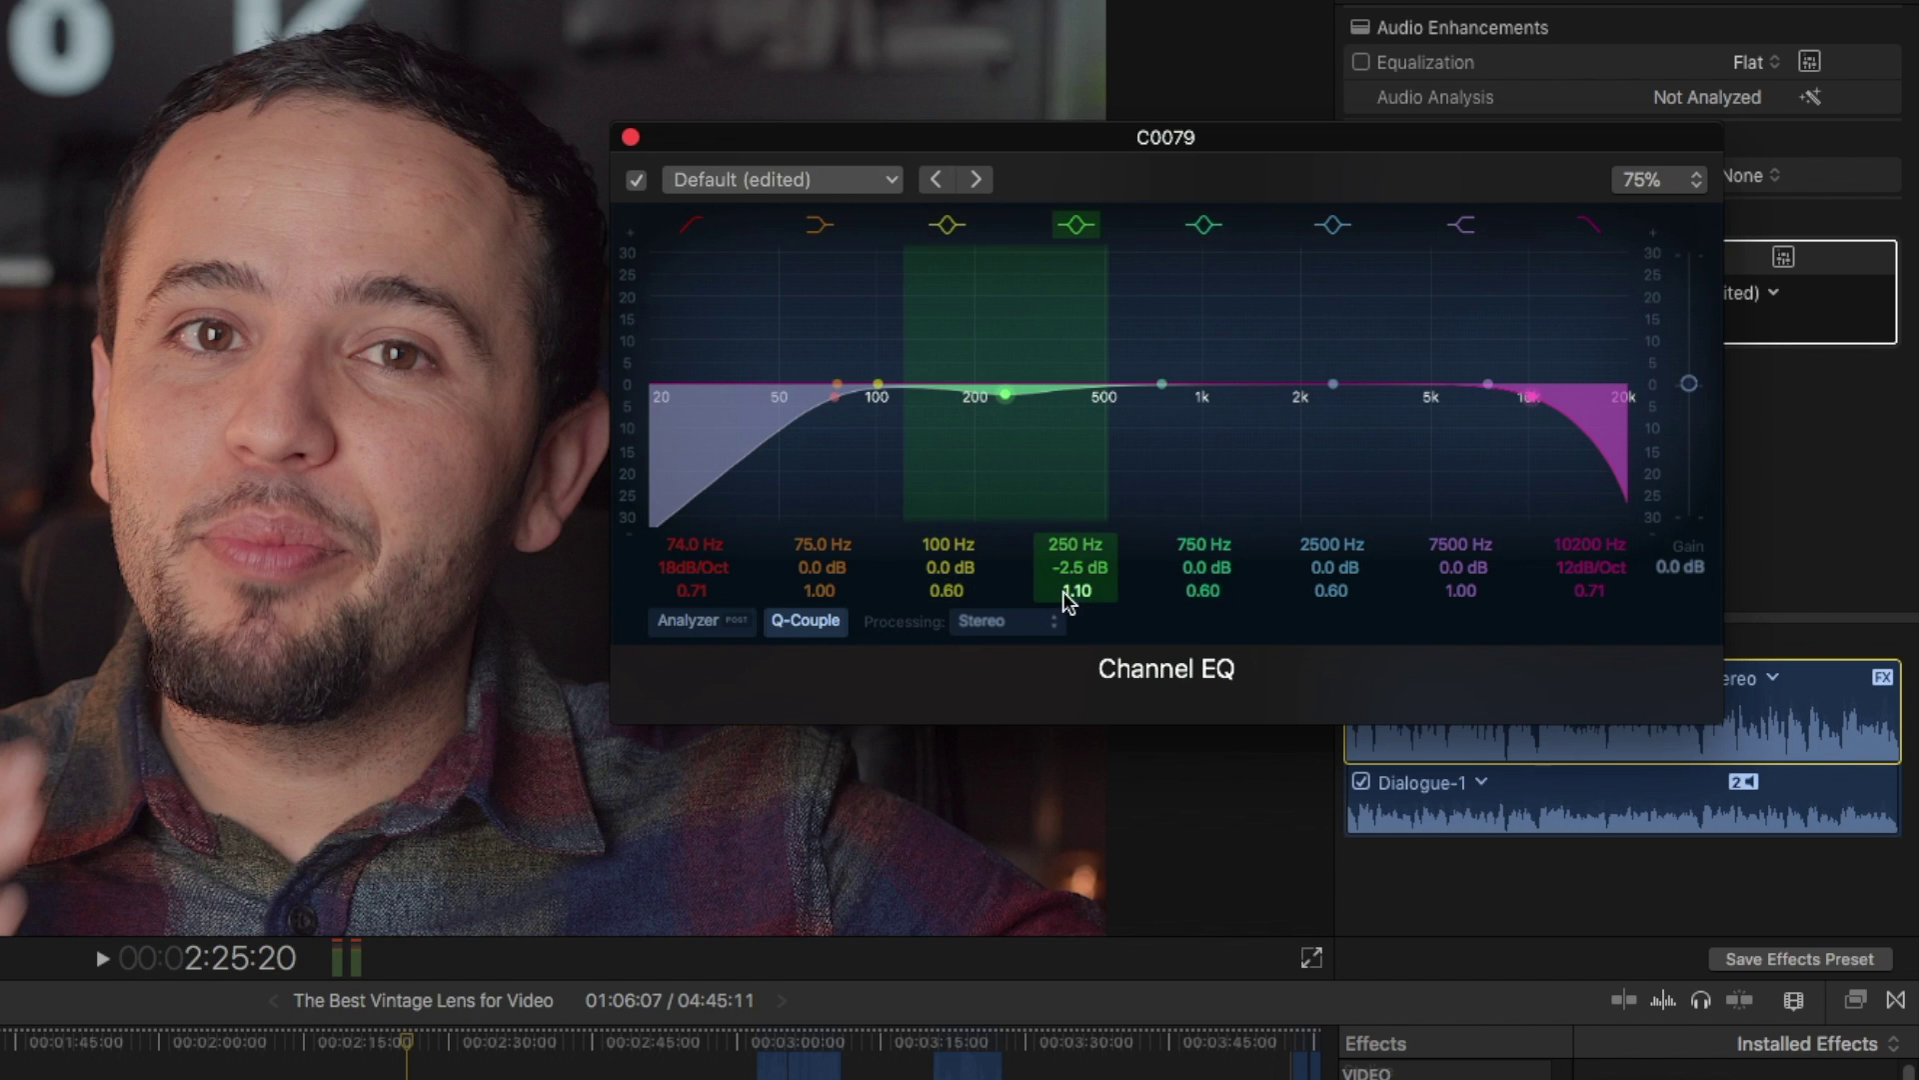
mouse_move(1071, 591)
mouse_down()
mouse_move(1071, 509)
mouse_move(1075, 600)
mouse_up()
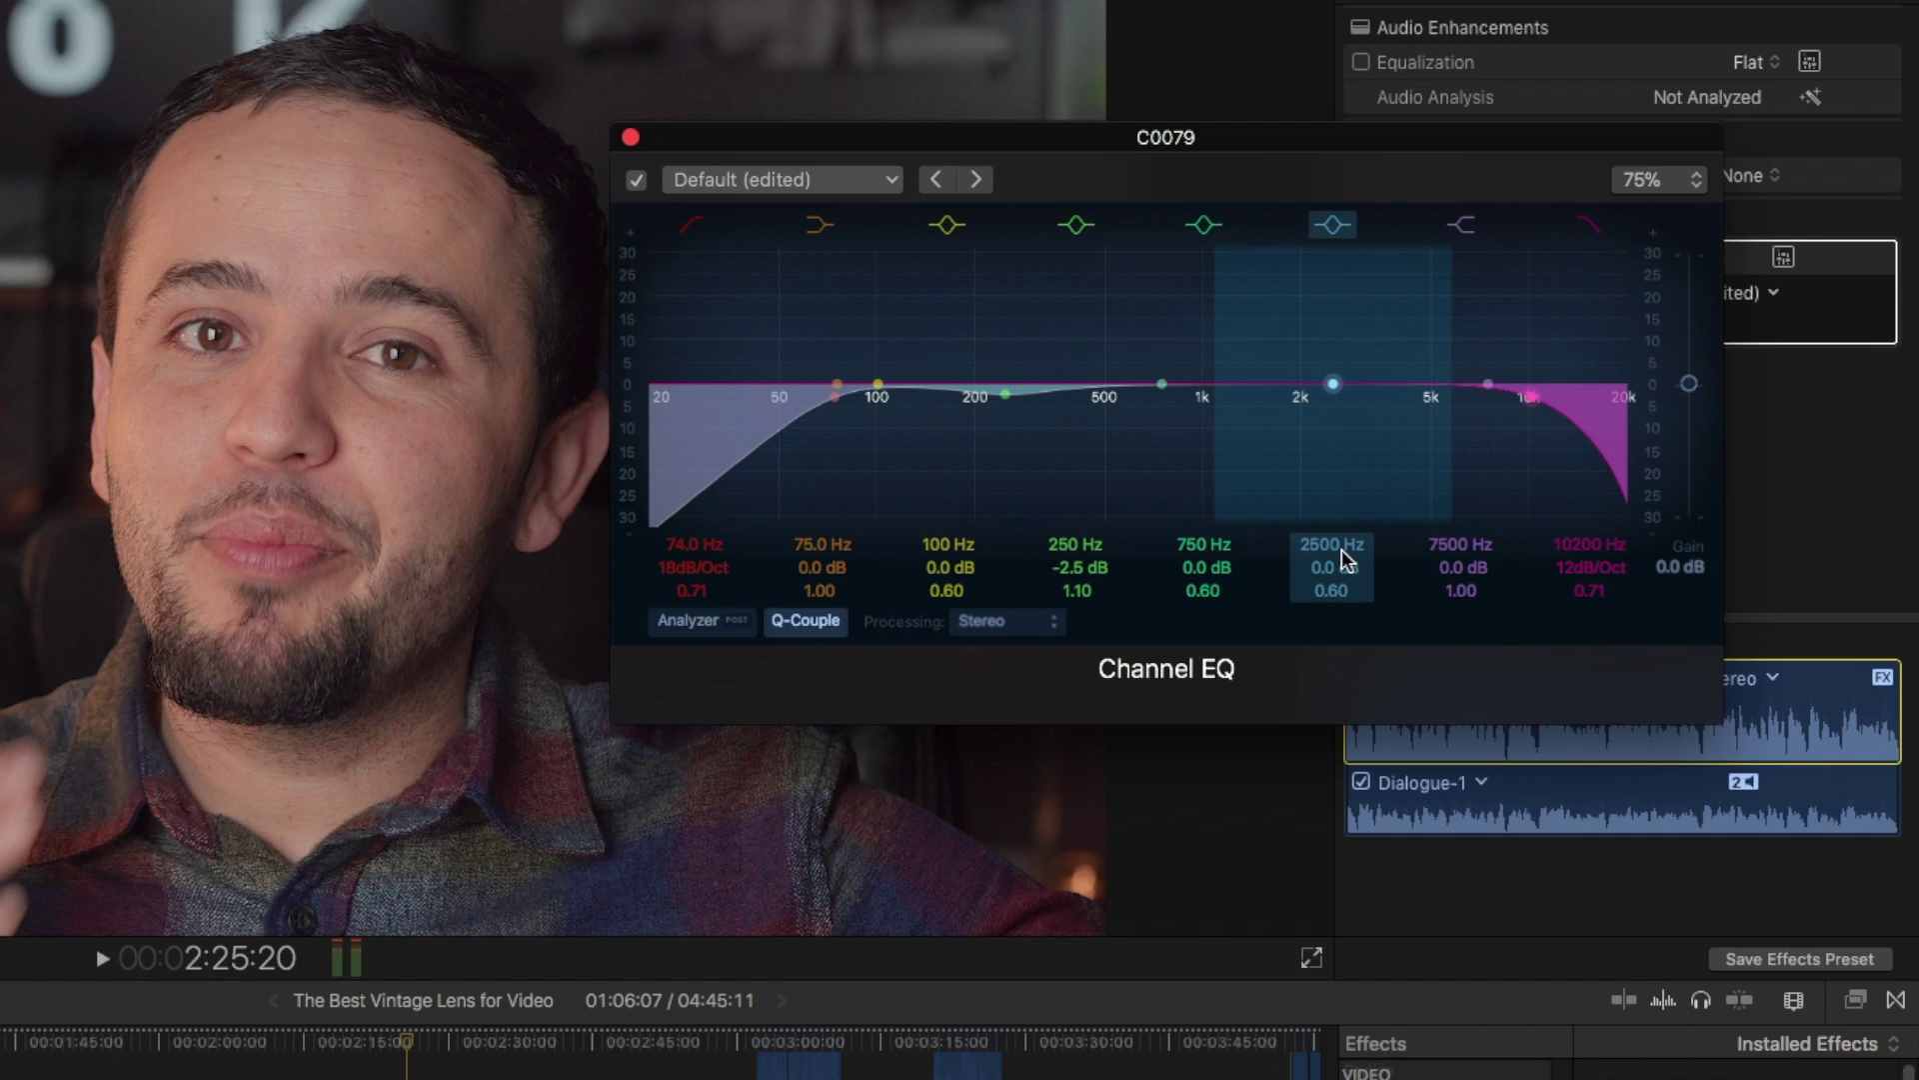
Move the fifth band to 4050 Hz with a +2.0 dB boost and Q 1.20
drag(1341, 540, 1342, 456)
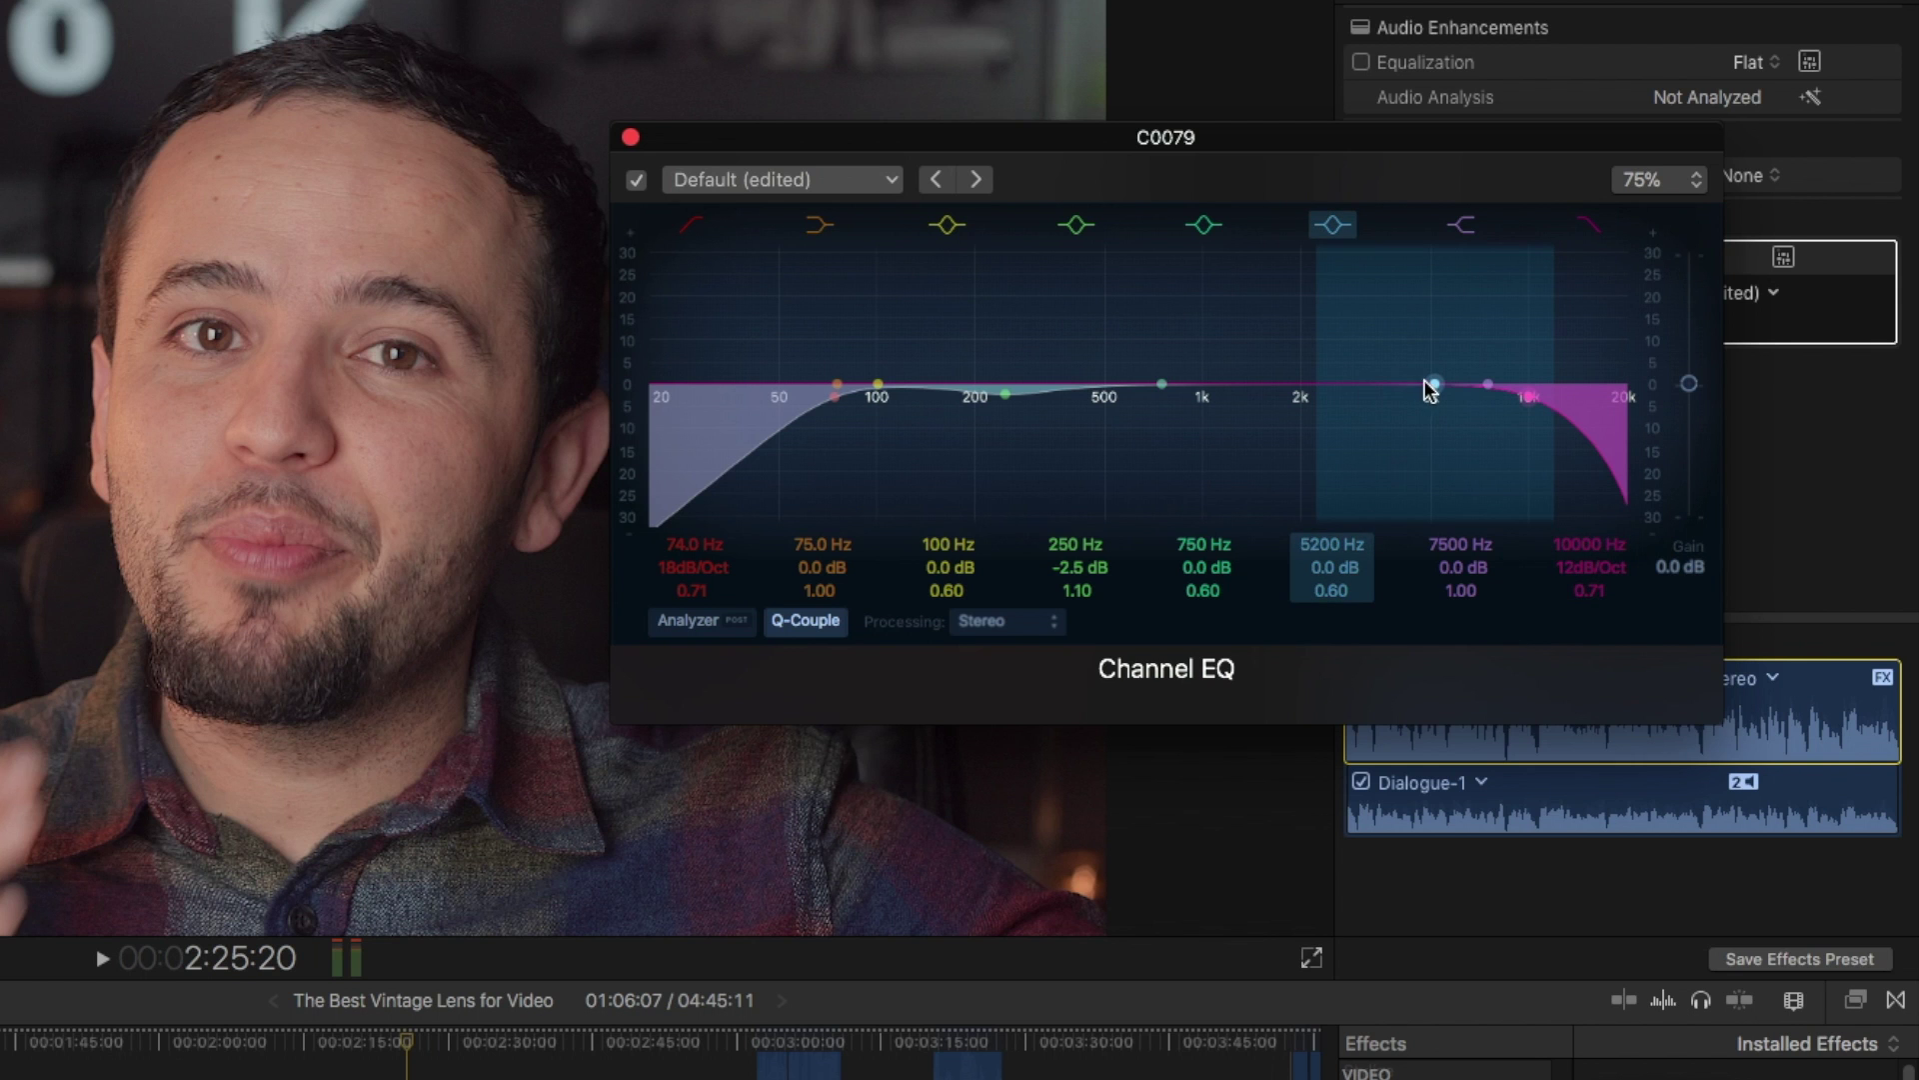
mouse_move(1424, 382)
mouse_down()
mouse_move(1365, 387)
mouse_move(1398, 394)
mouse_up()
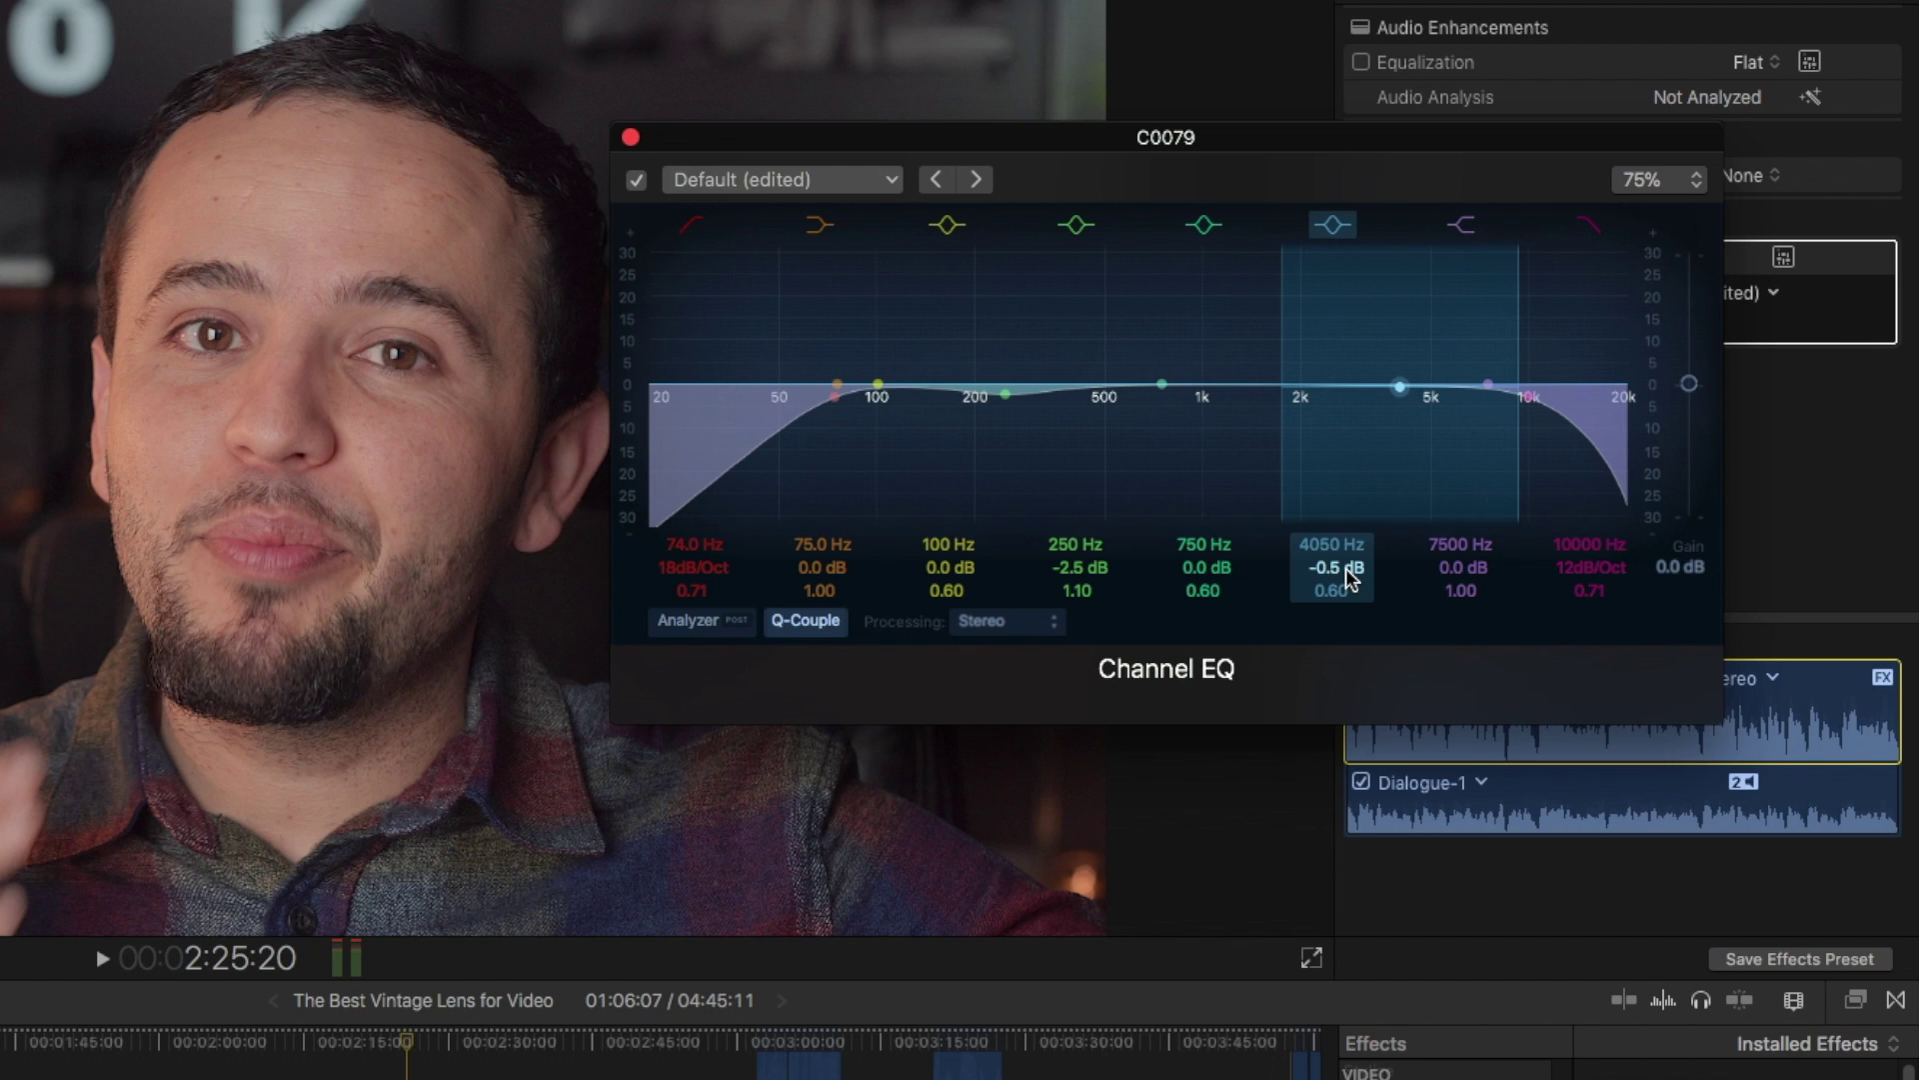
drag(1339, 570, 1339, 553)
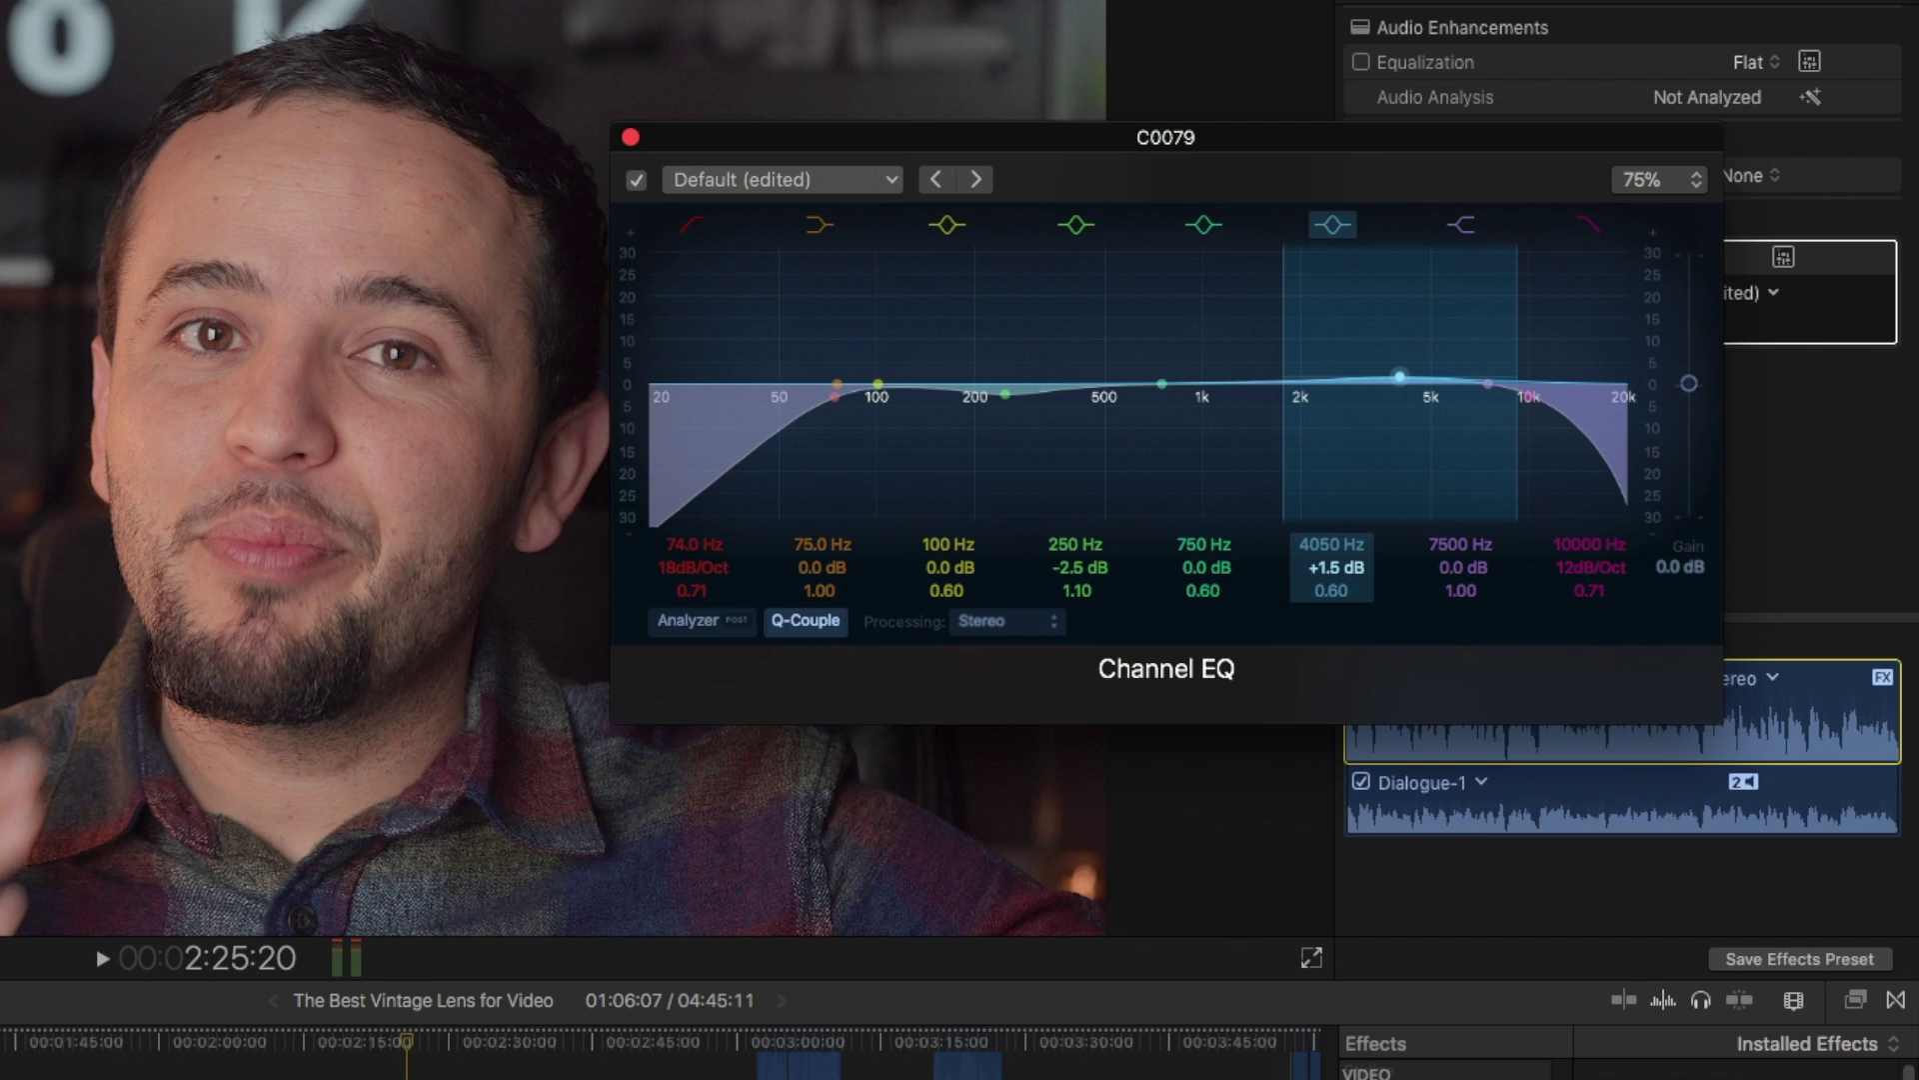
drag(1340, 553, 1340, 550)
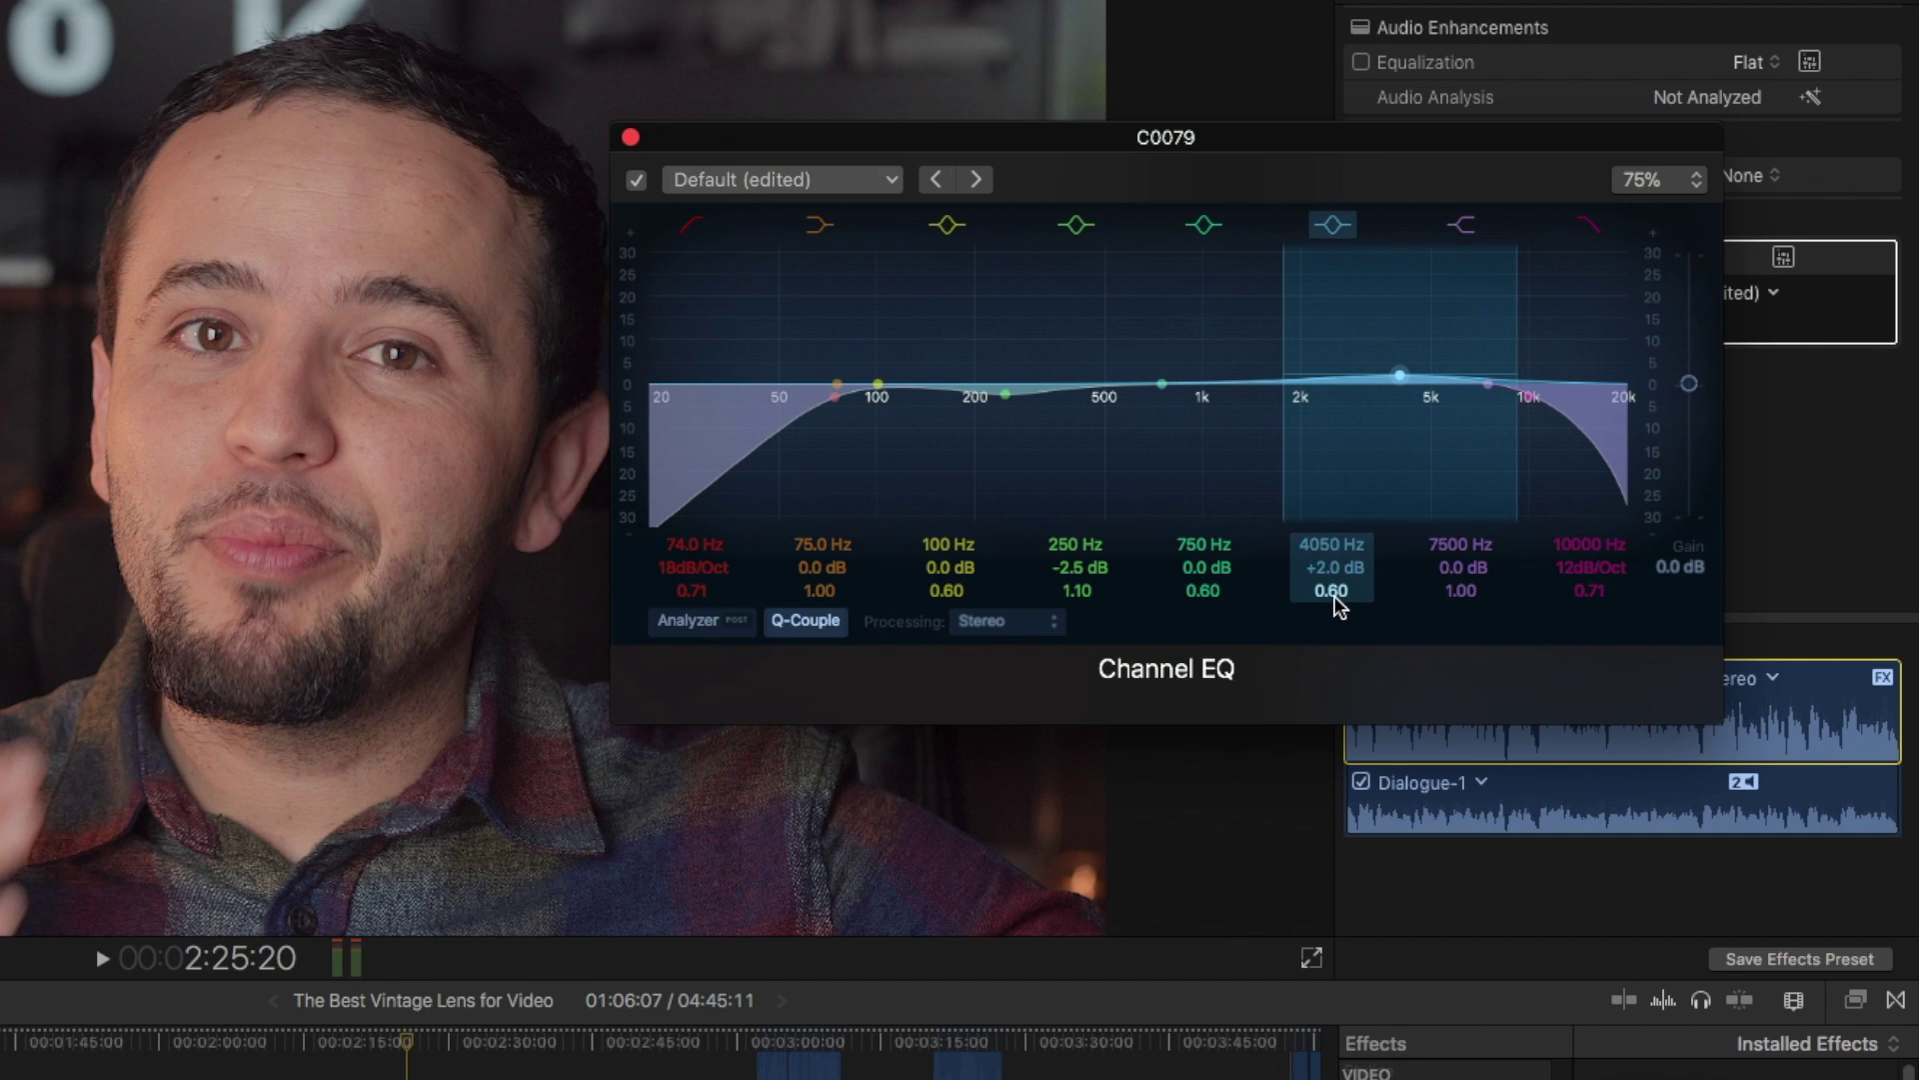
drag(1336, 598, 1342, 588)
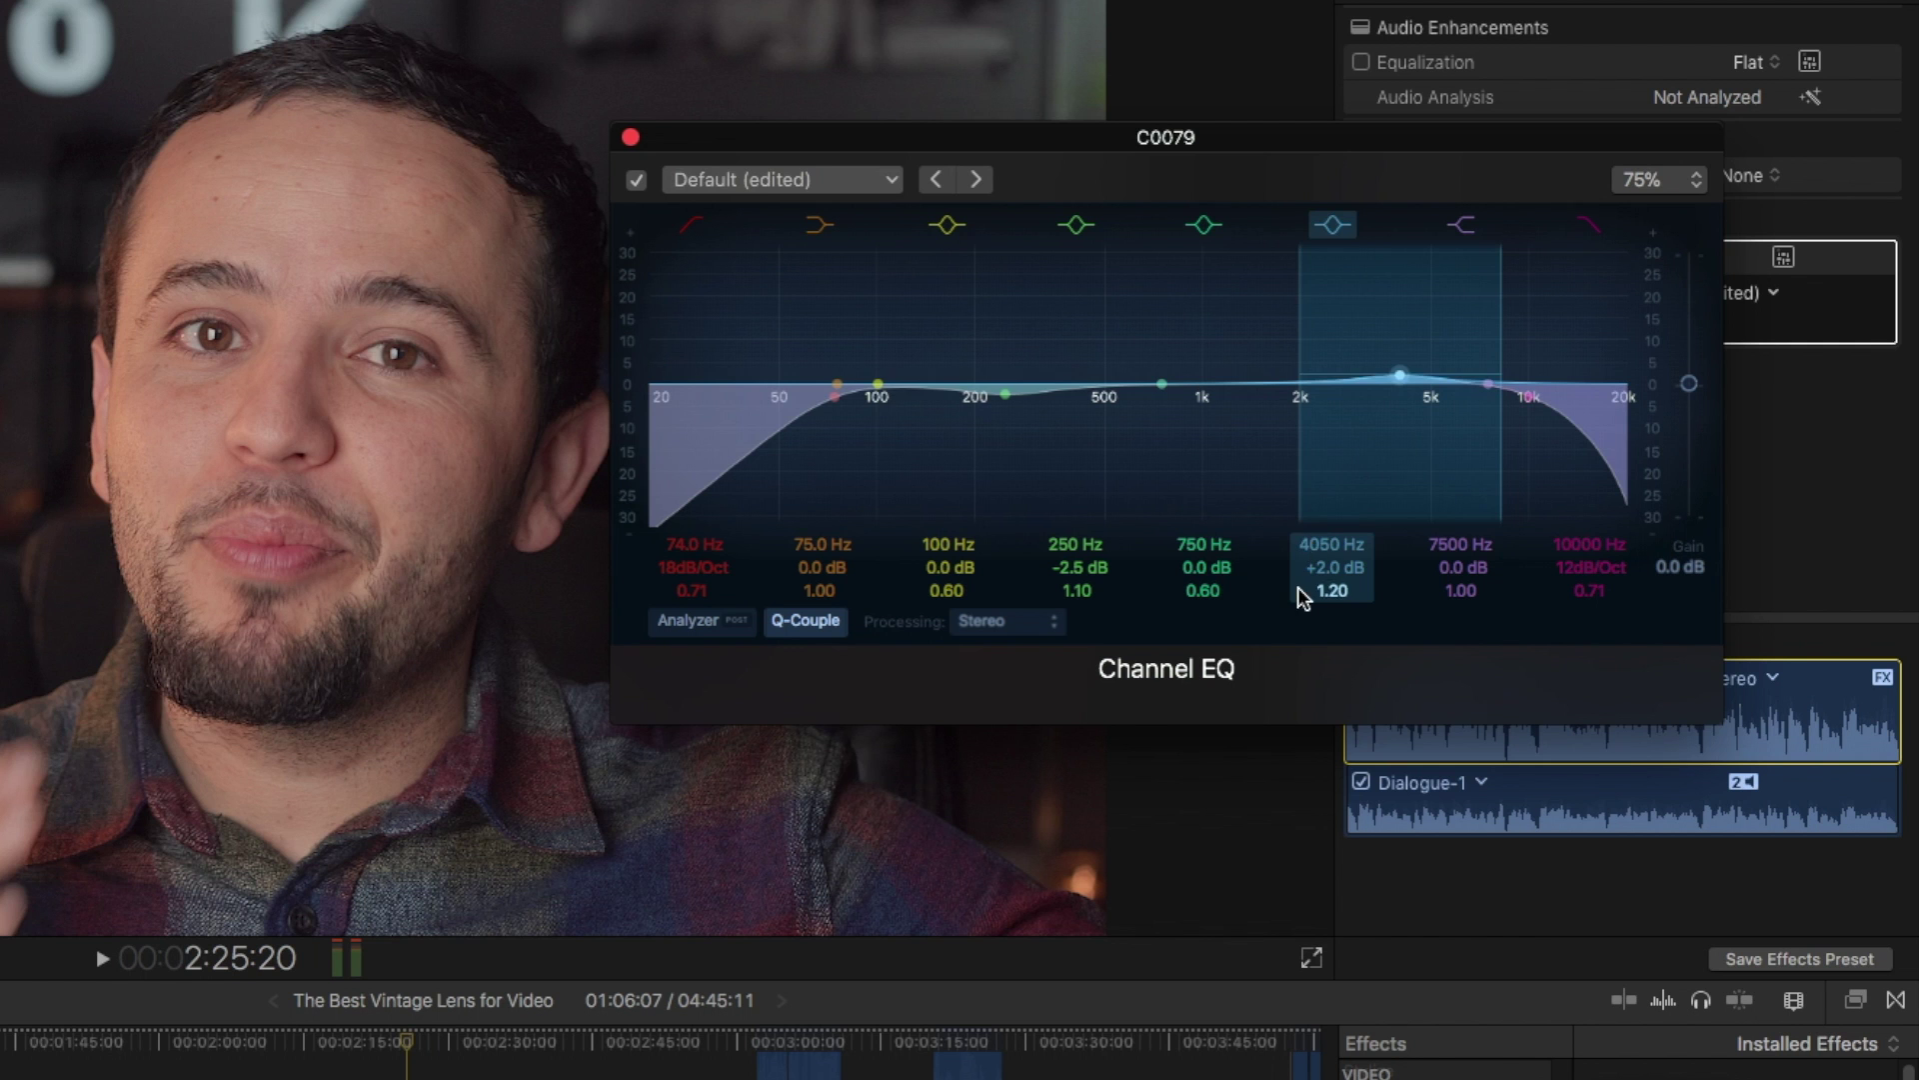
click(302, 1075)
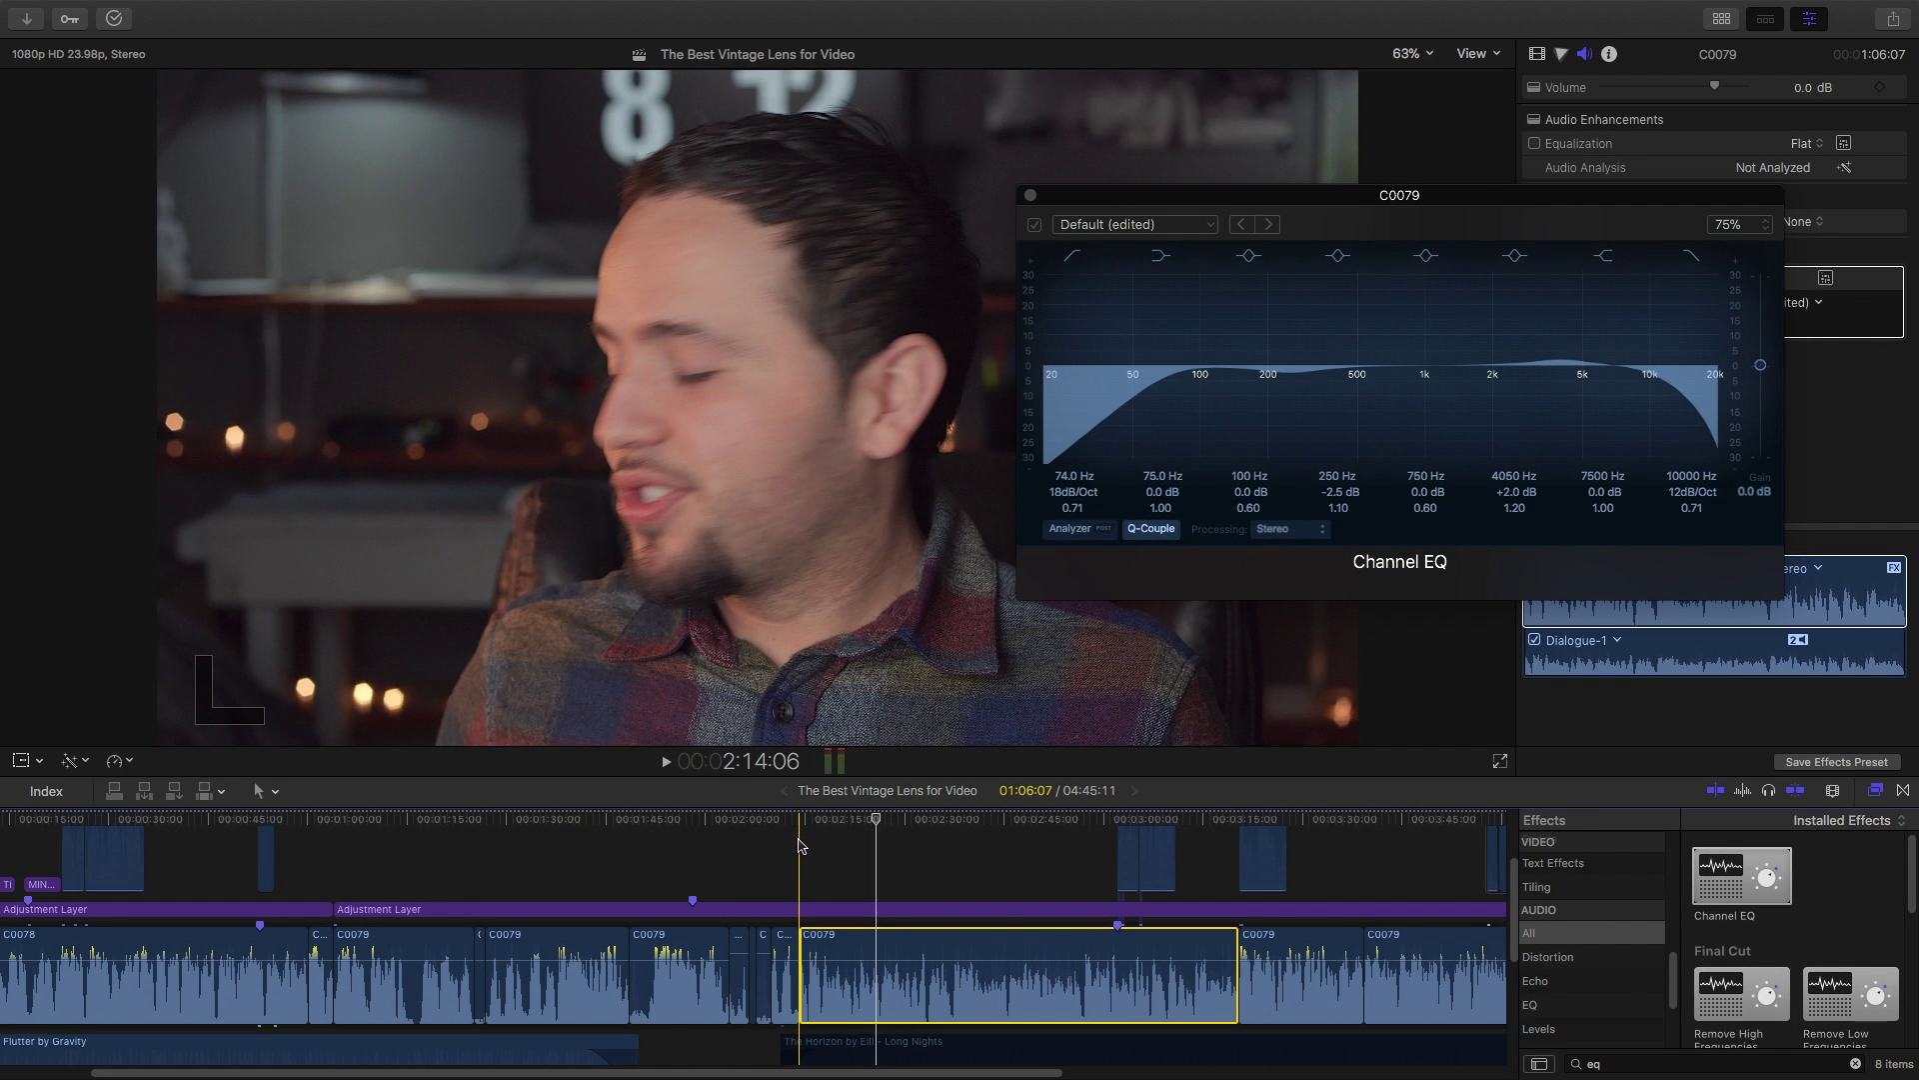
Play the equalised dialogue from 2:14:06, then stop
click(800, 844)
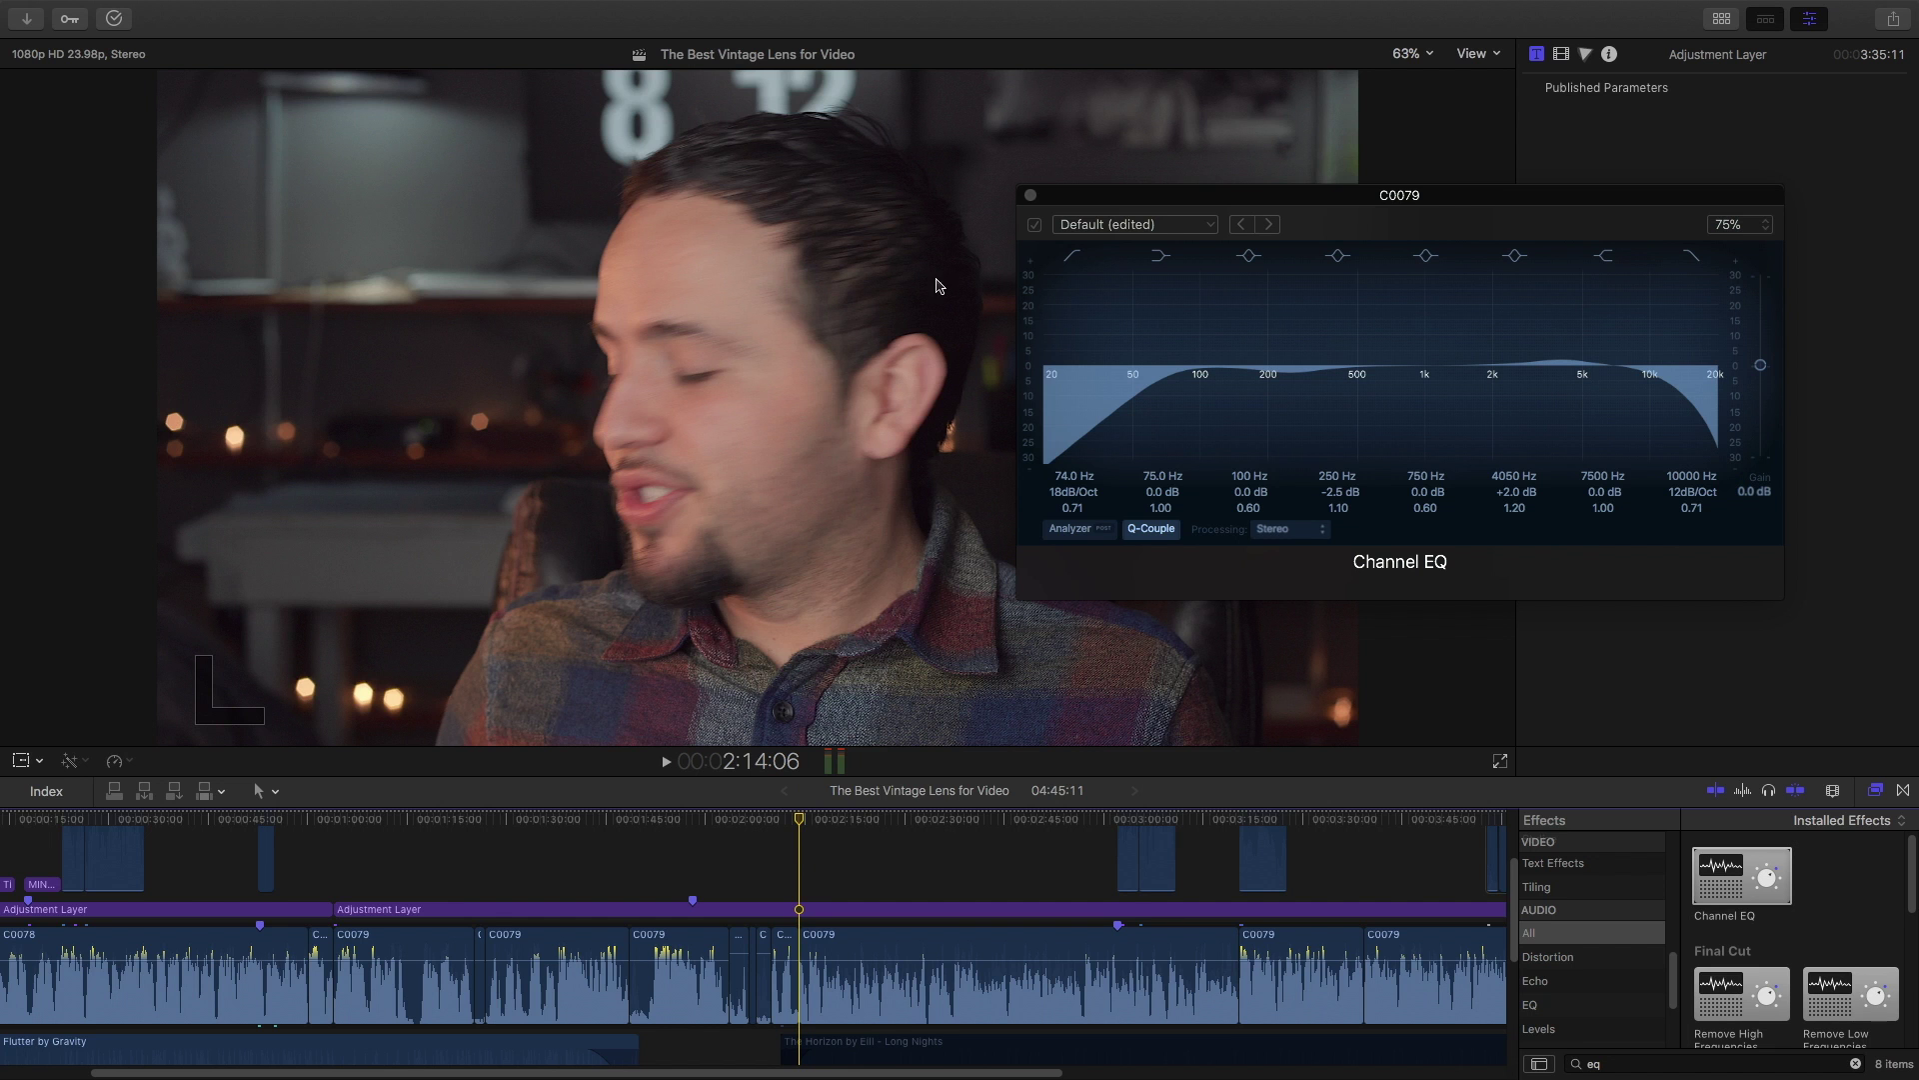
drag(1136, 200, 1041, 186)
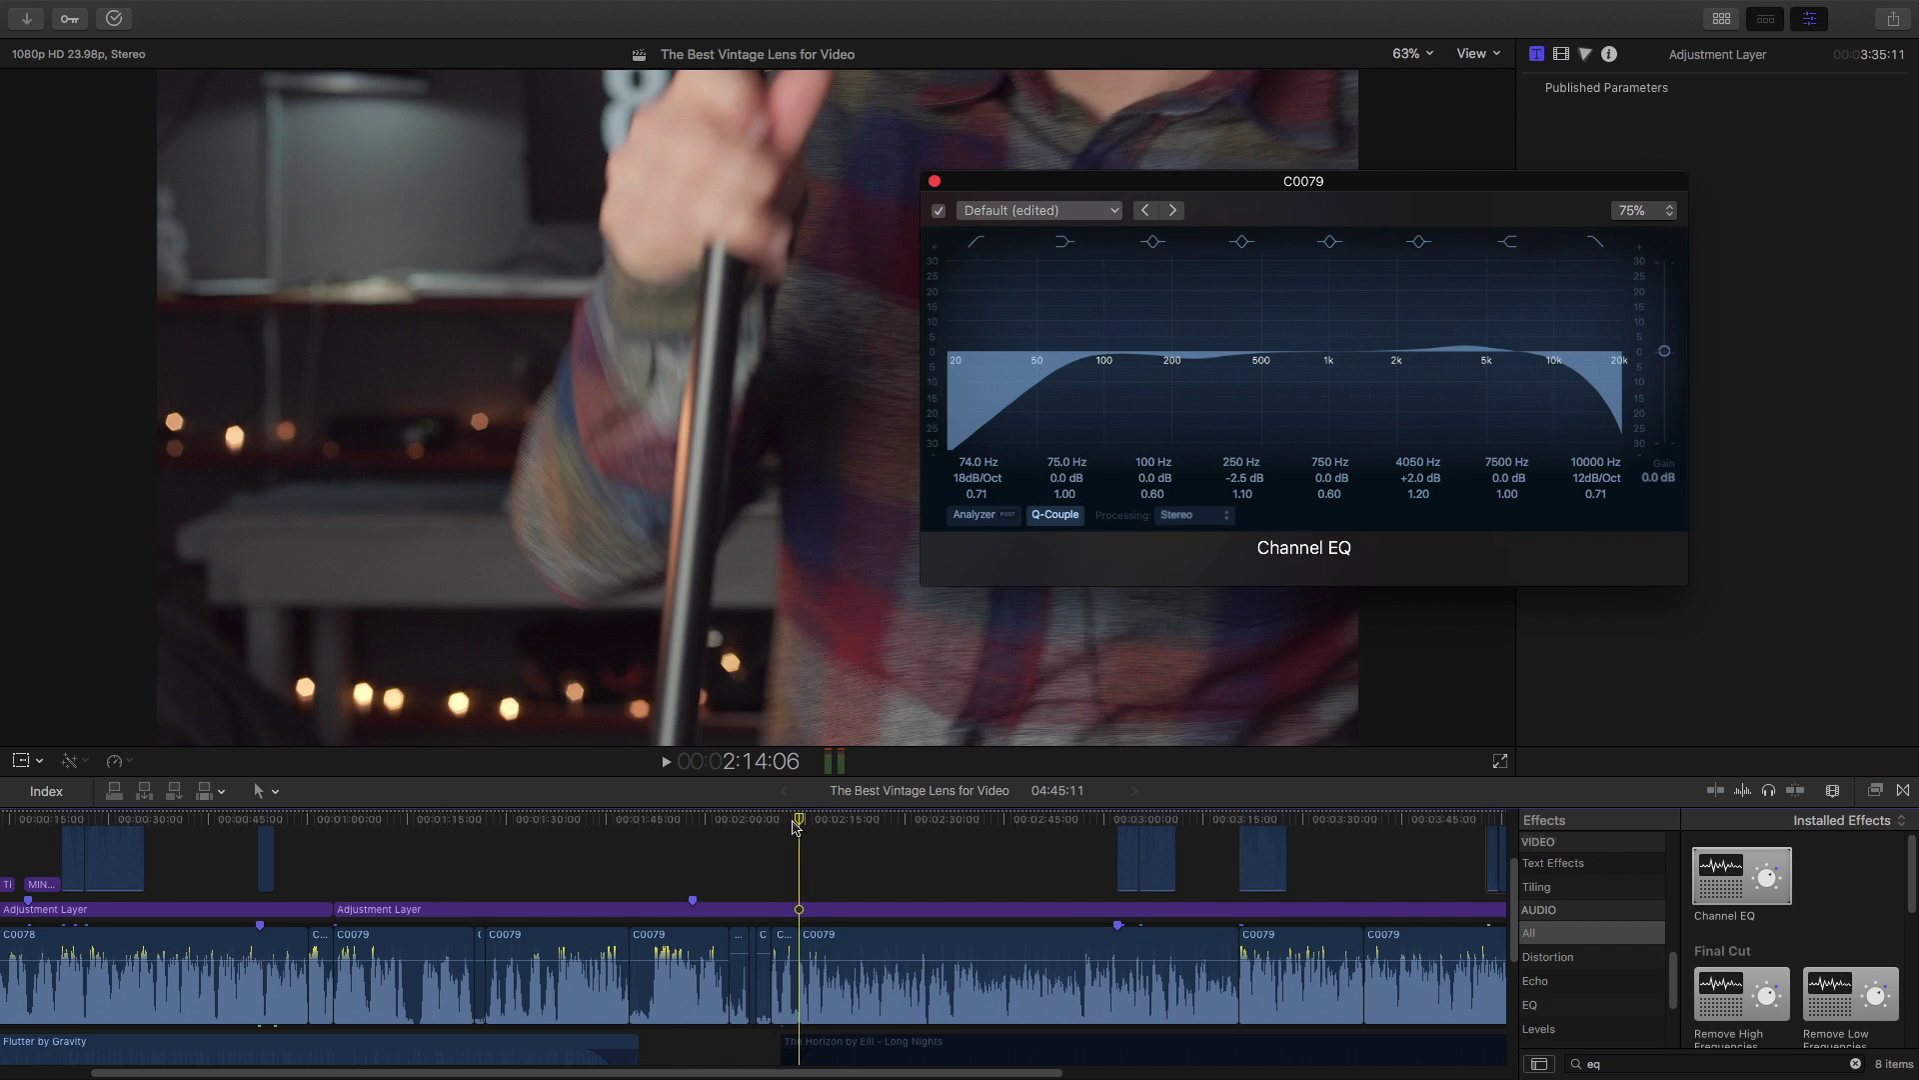
key(space)
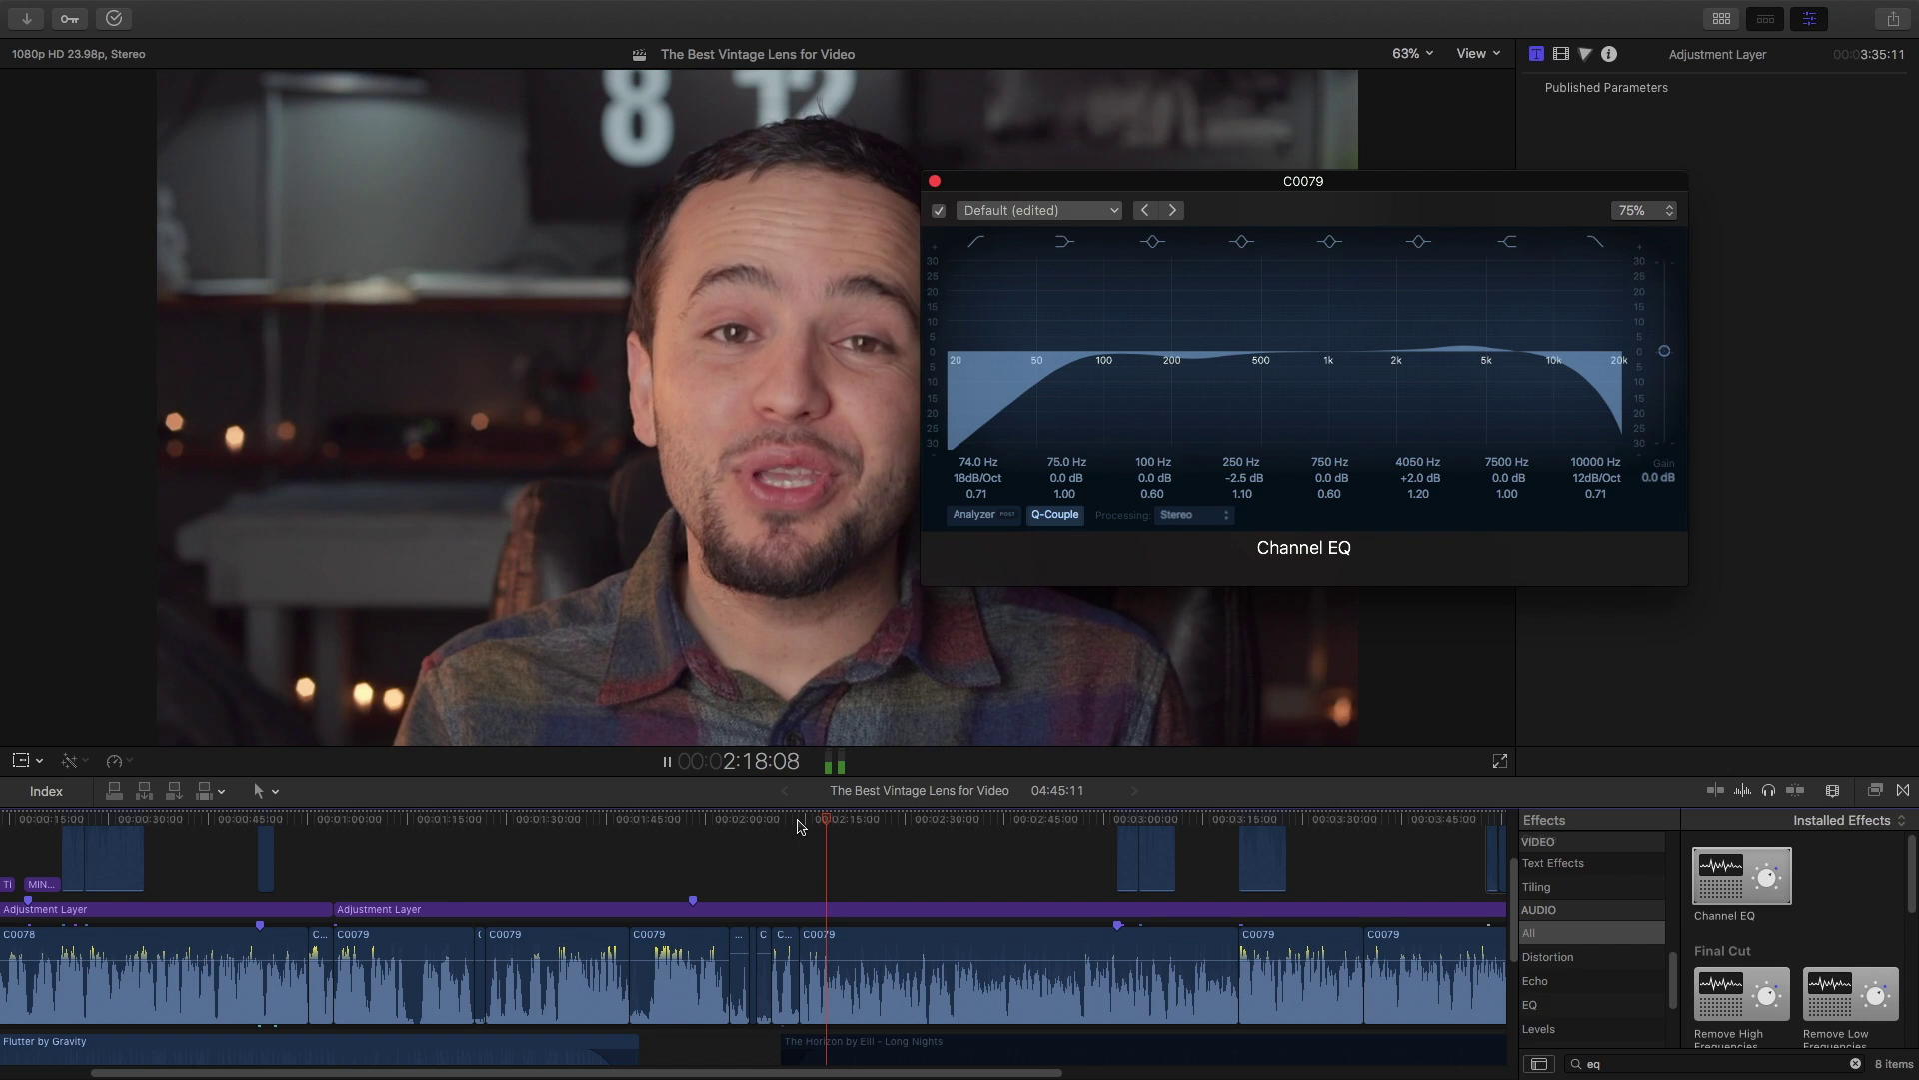
key(space)
Switch off the Channel EQ, close its graph window and reselect clip C0079
click(938, 209)
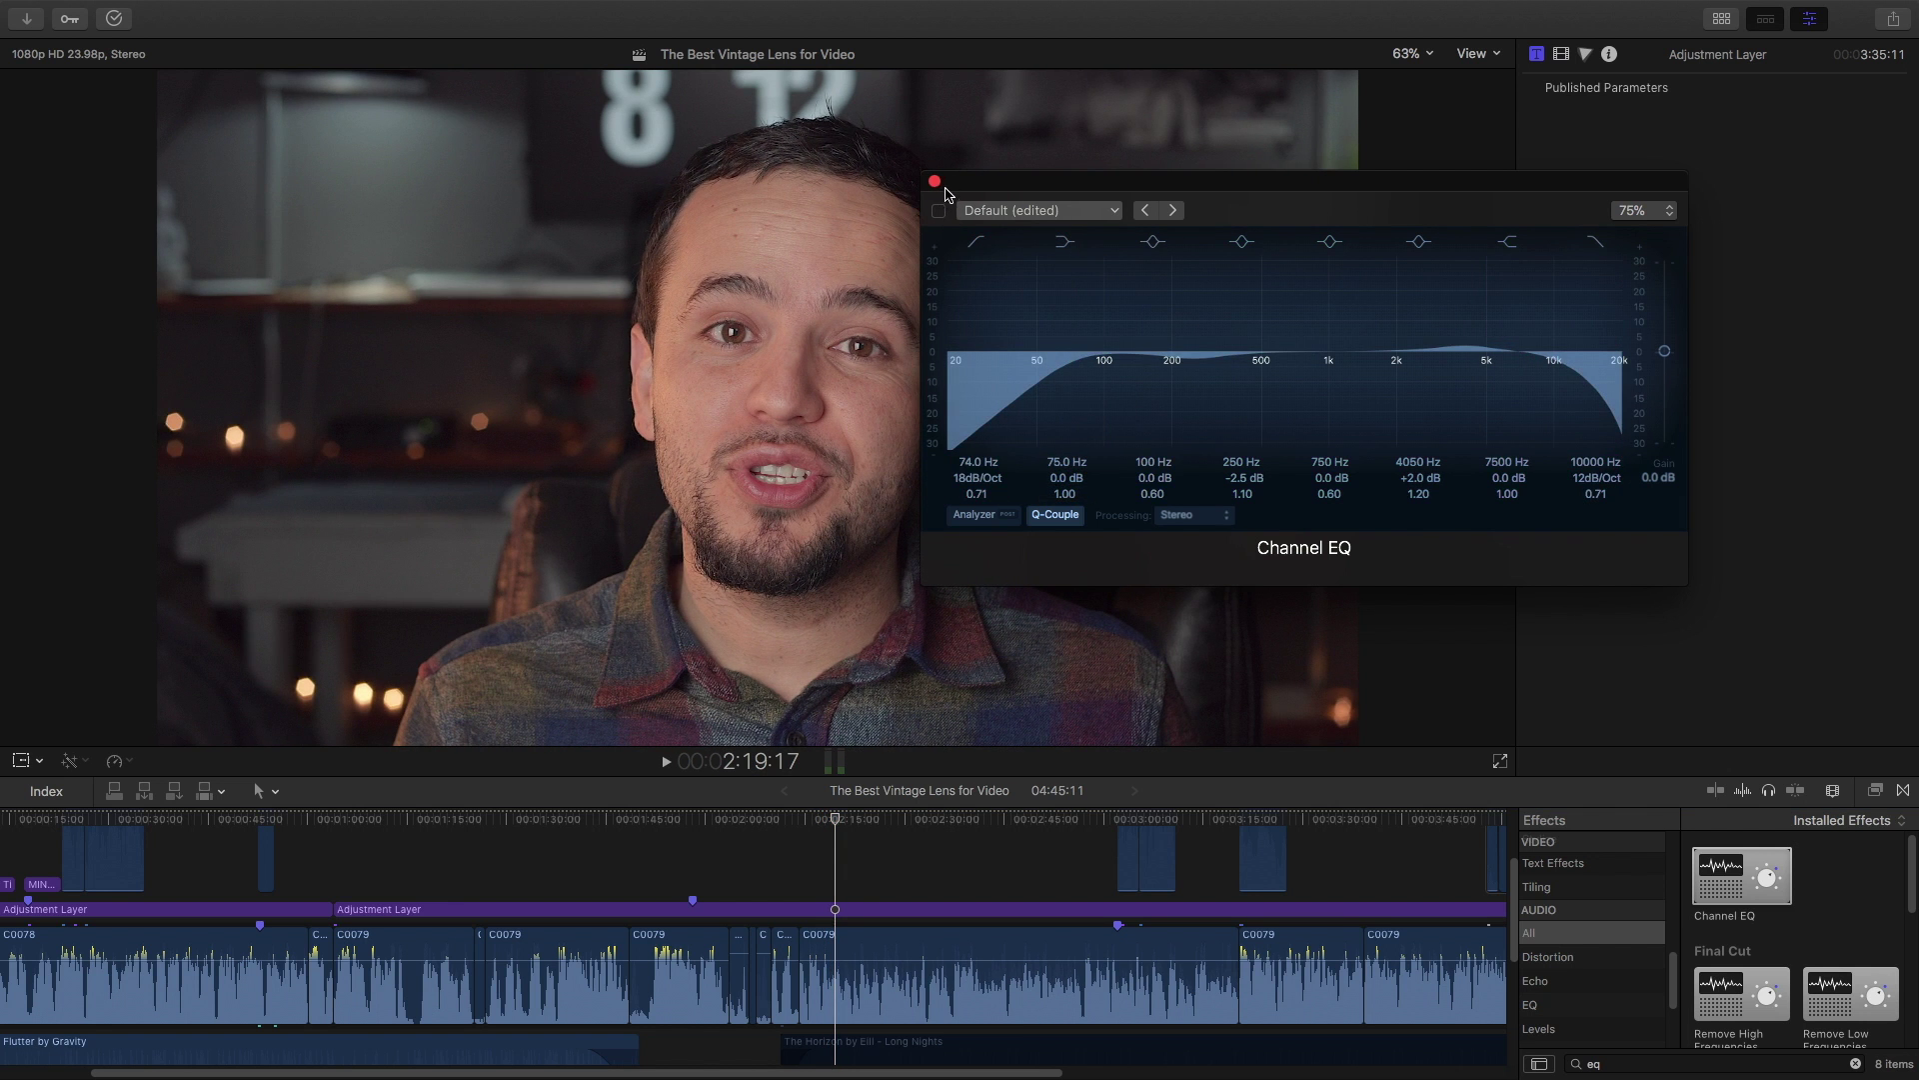
click(935, 184)
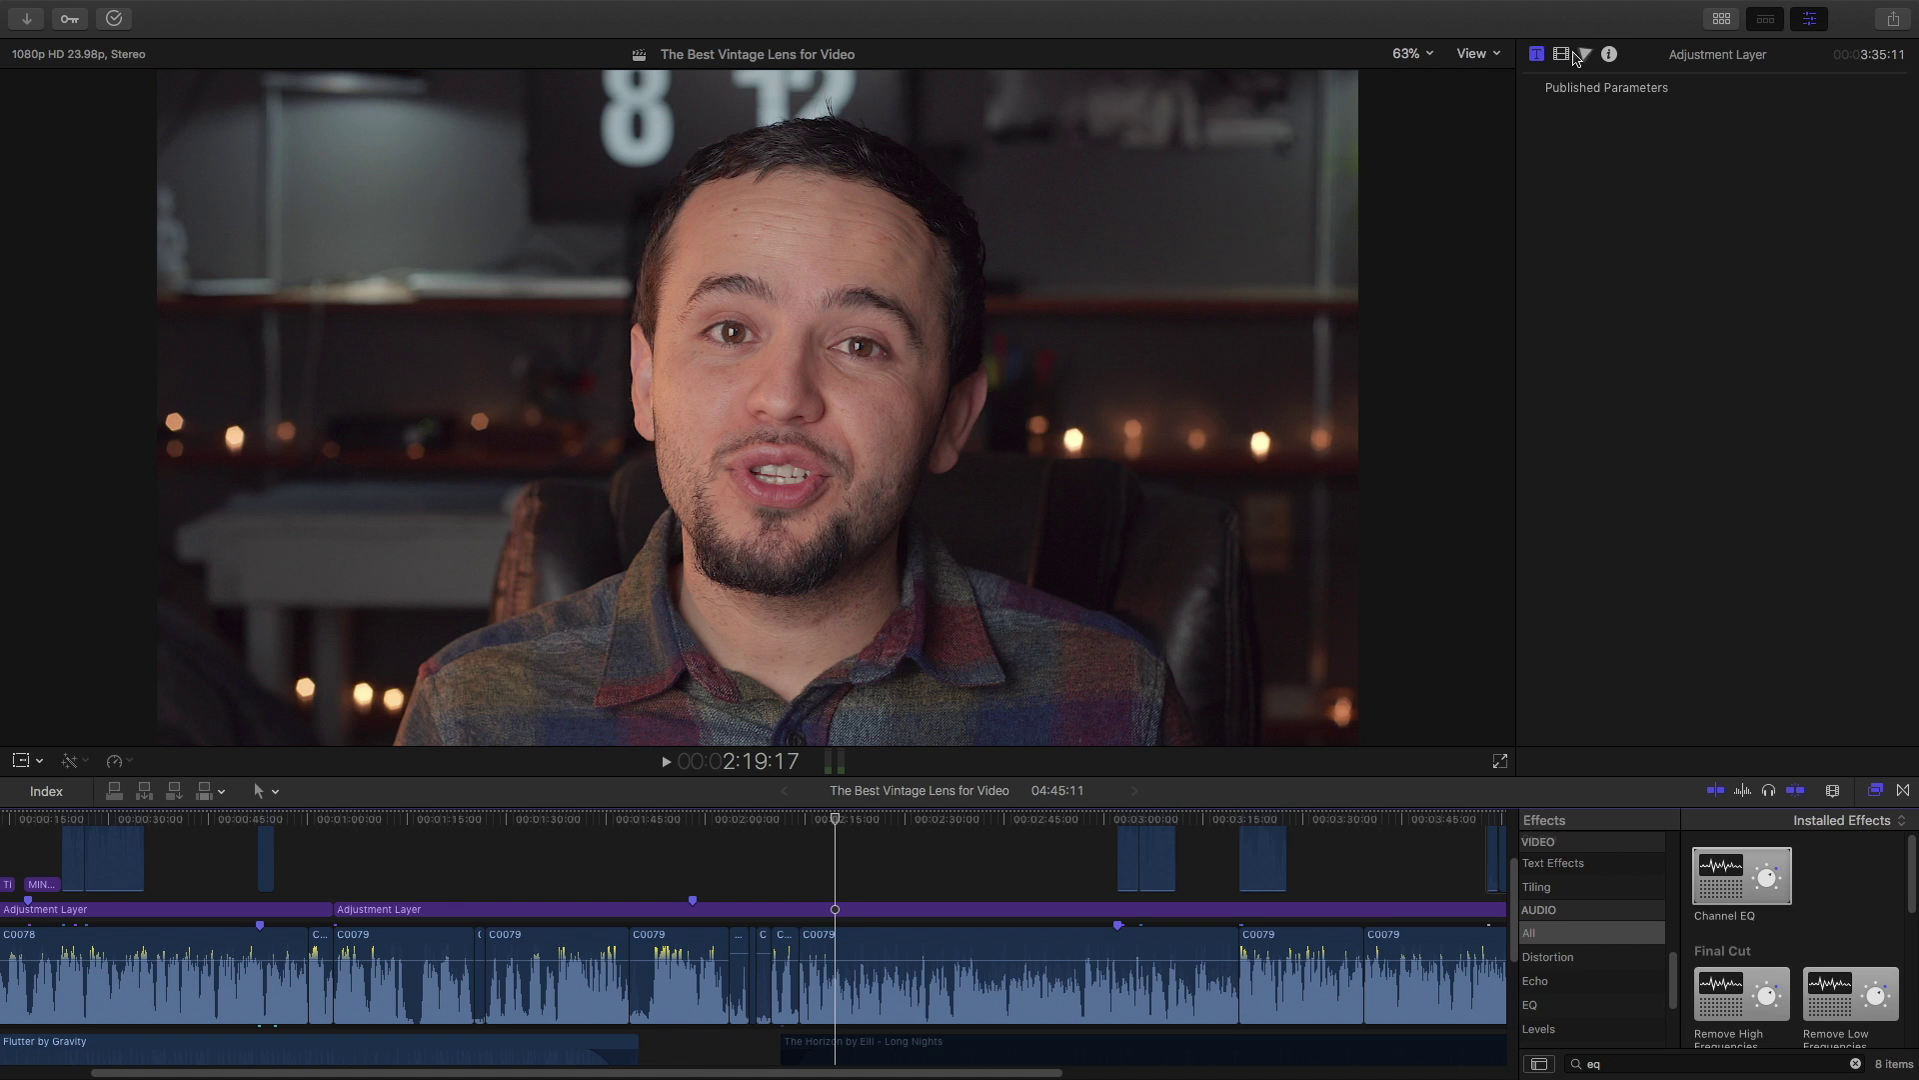
click(858, 975)
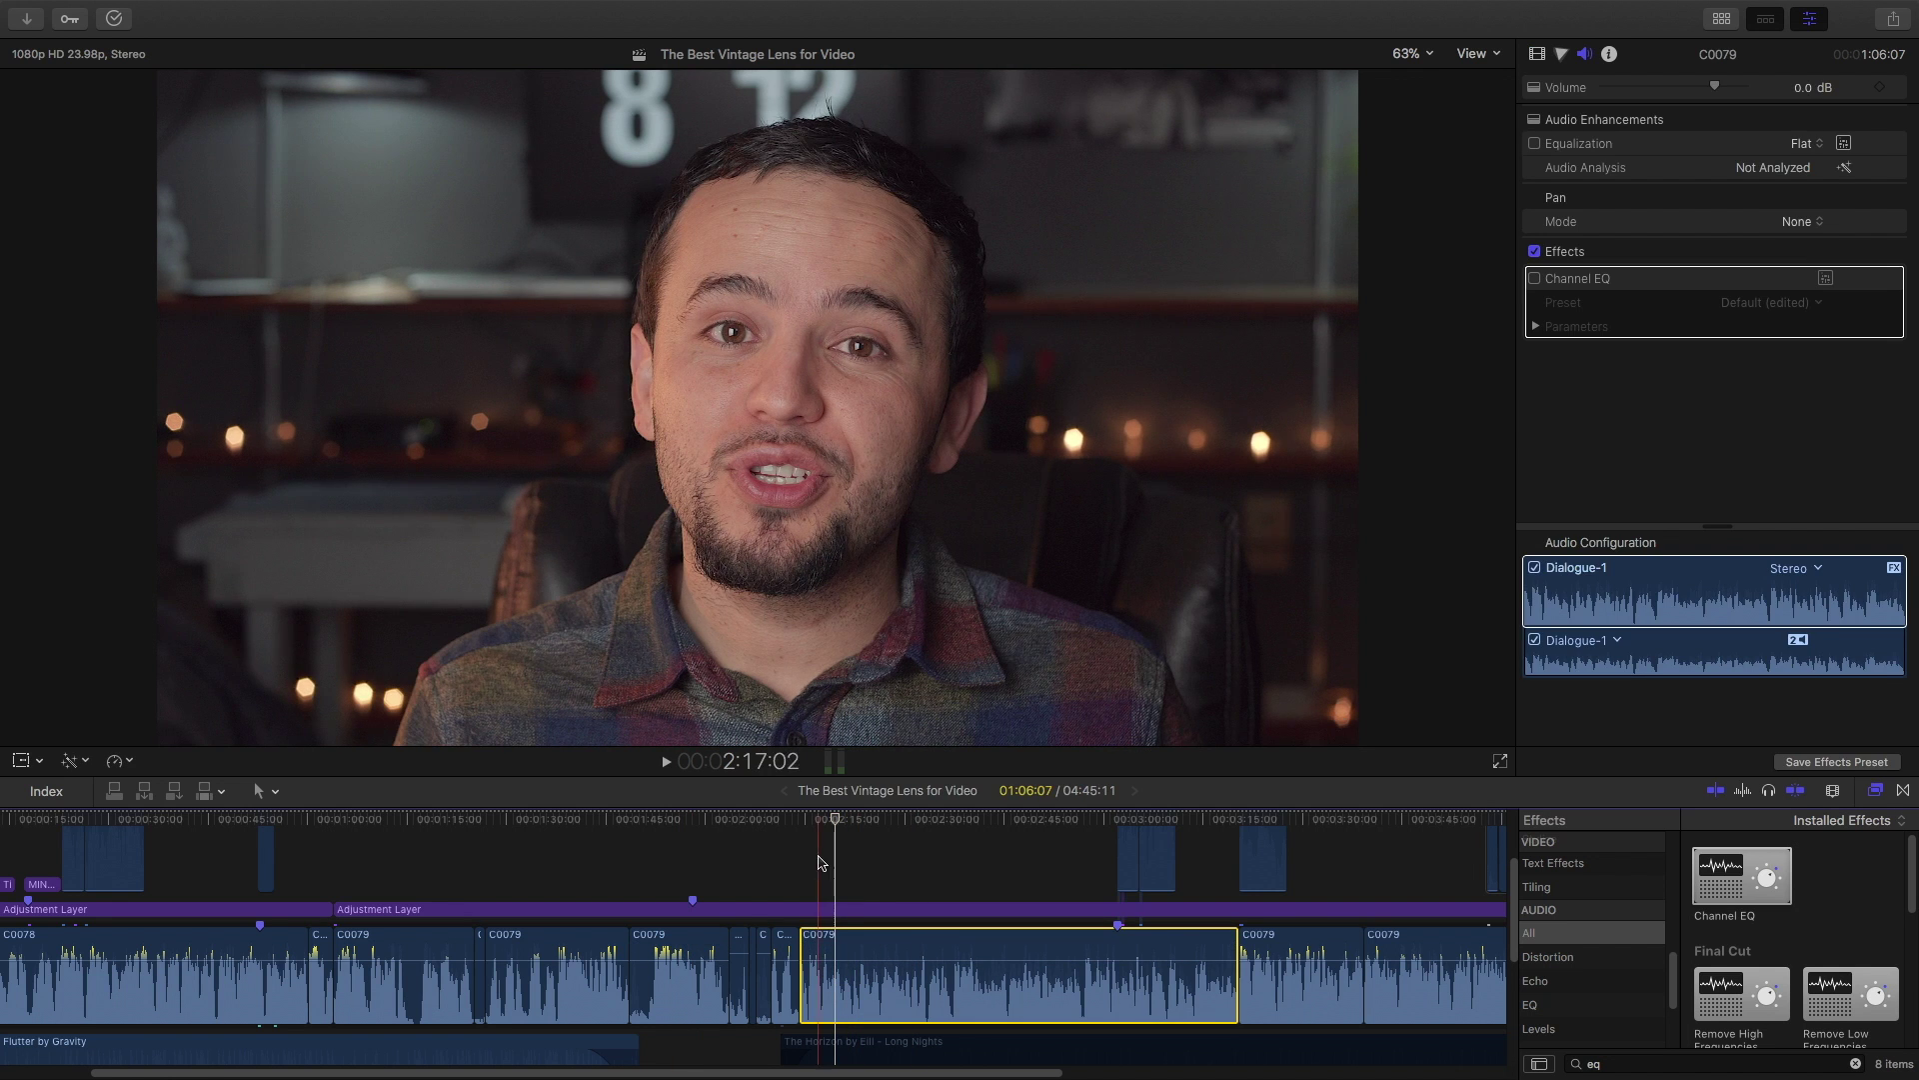
Play C0079 from 2:14:06 with the Channel EQ bypassed, then stop
drag(836, 820, 801, 822)
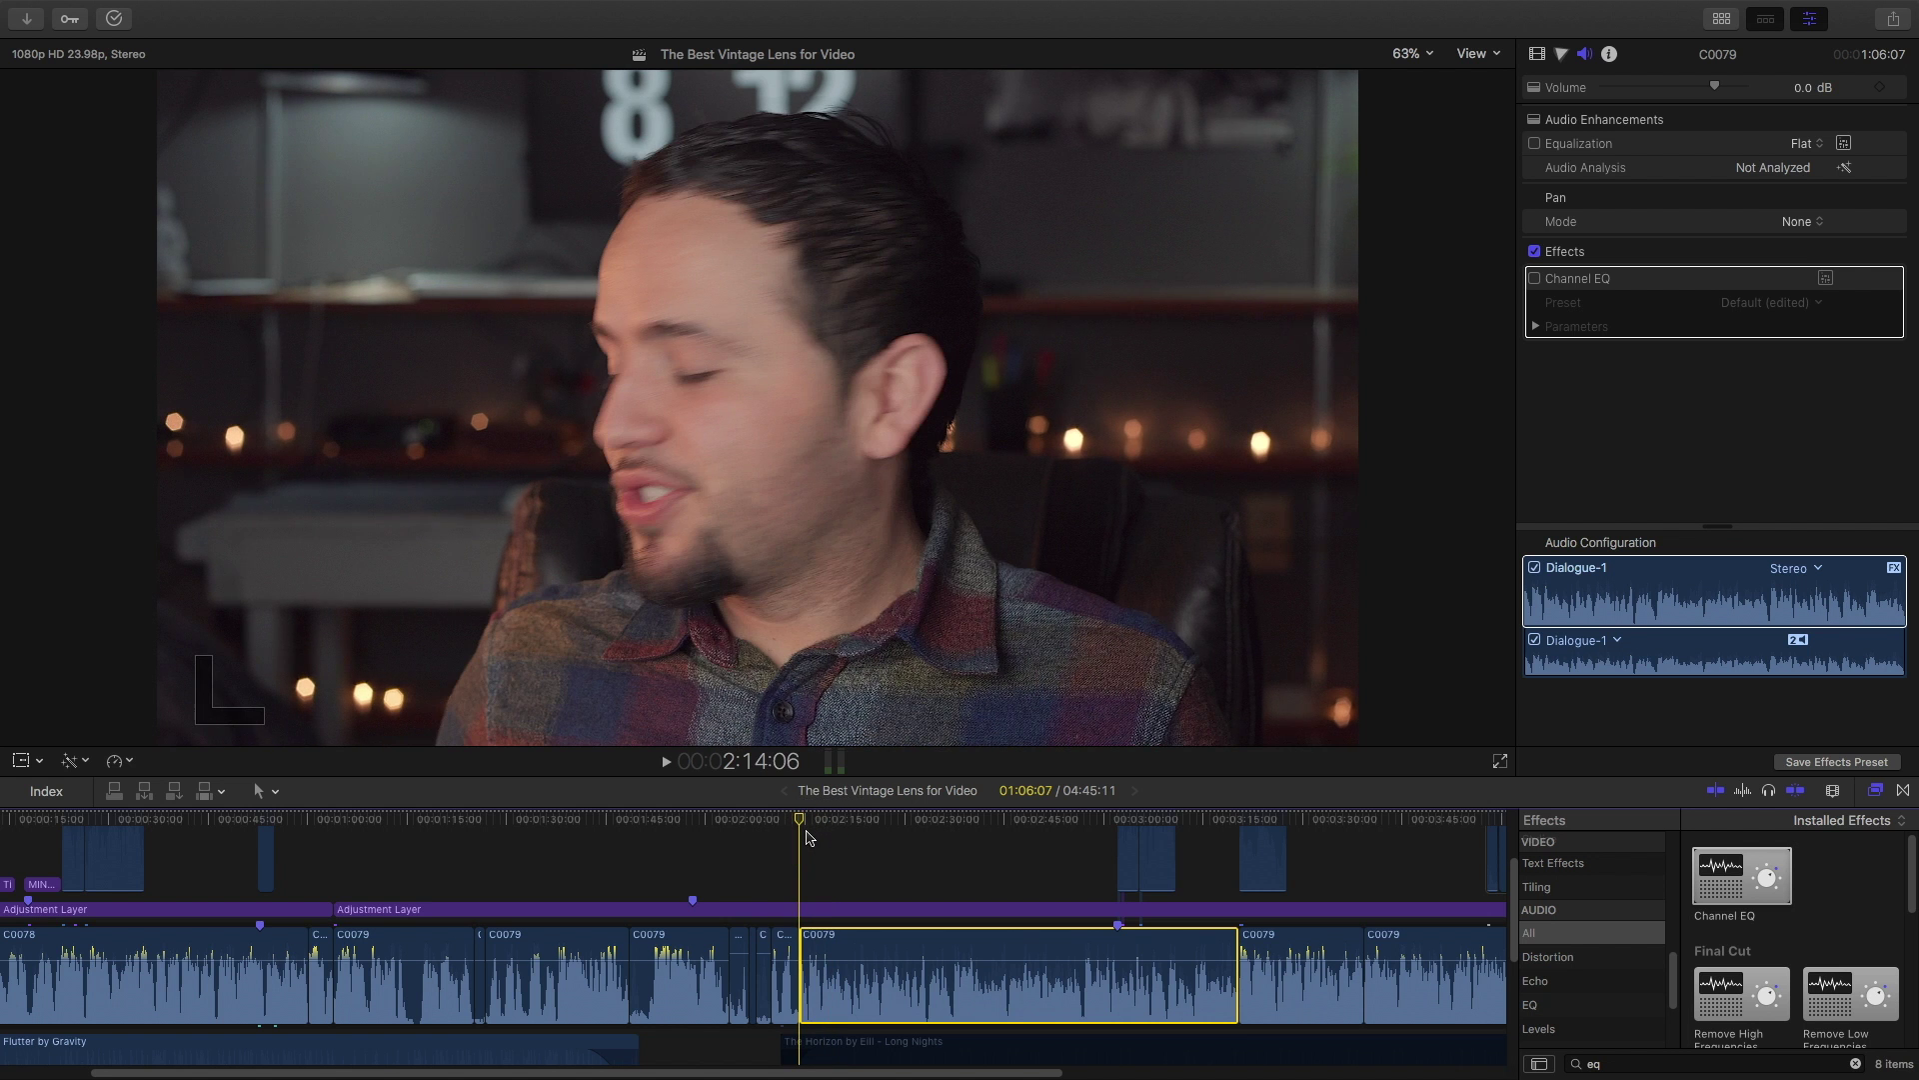
key(space)
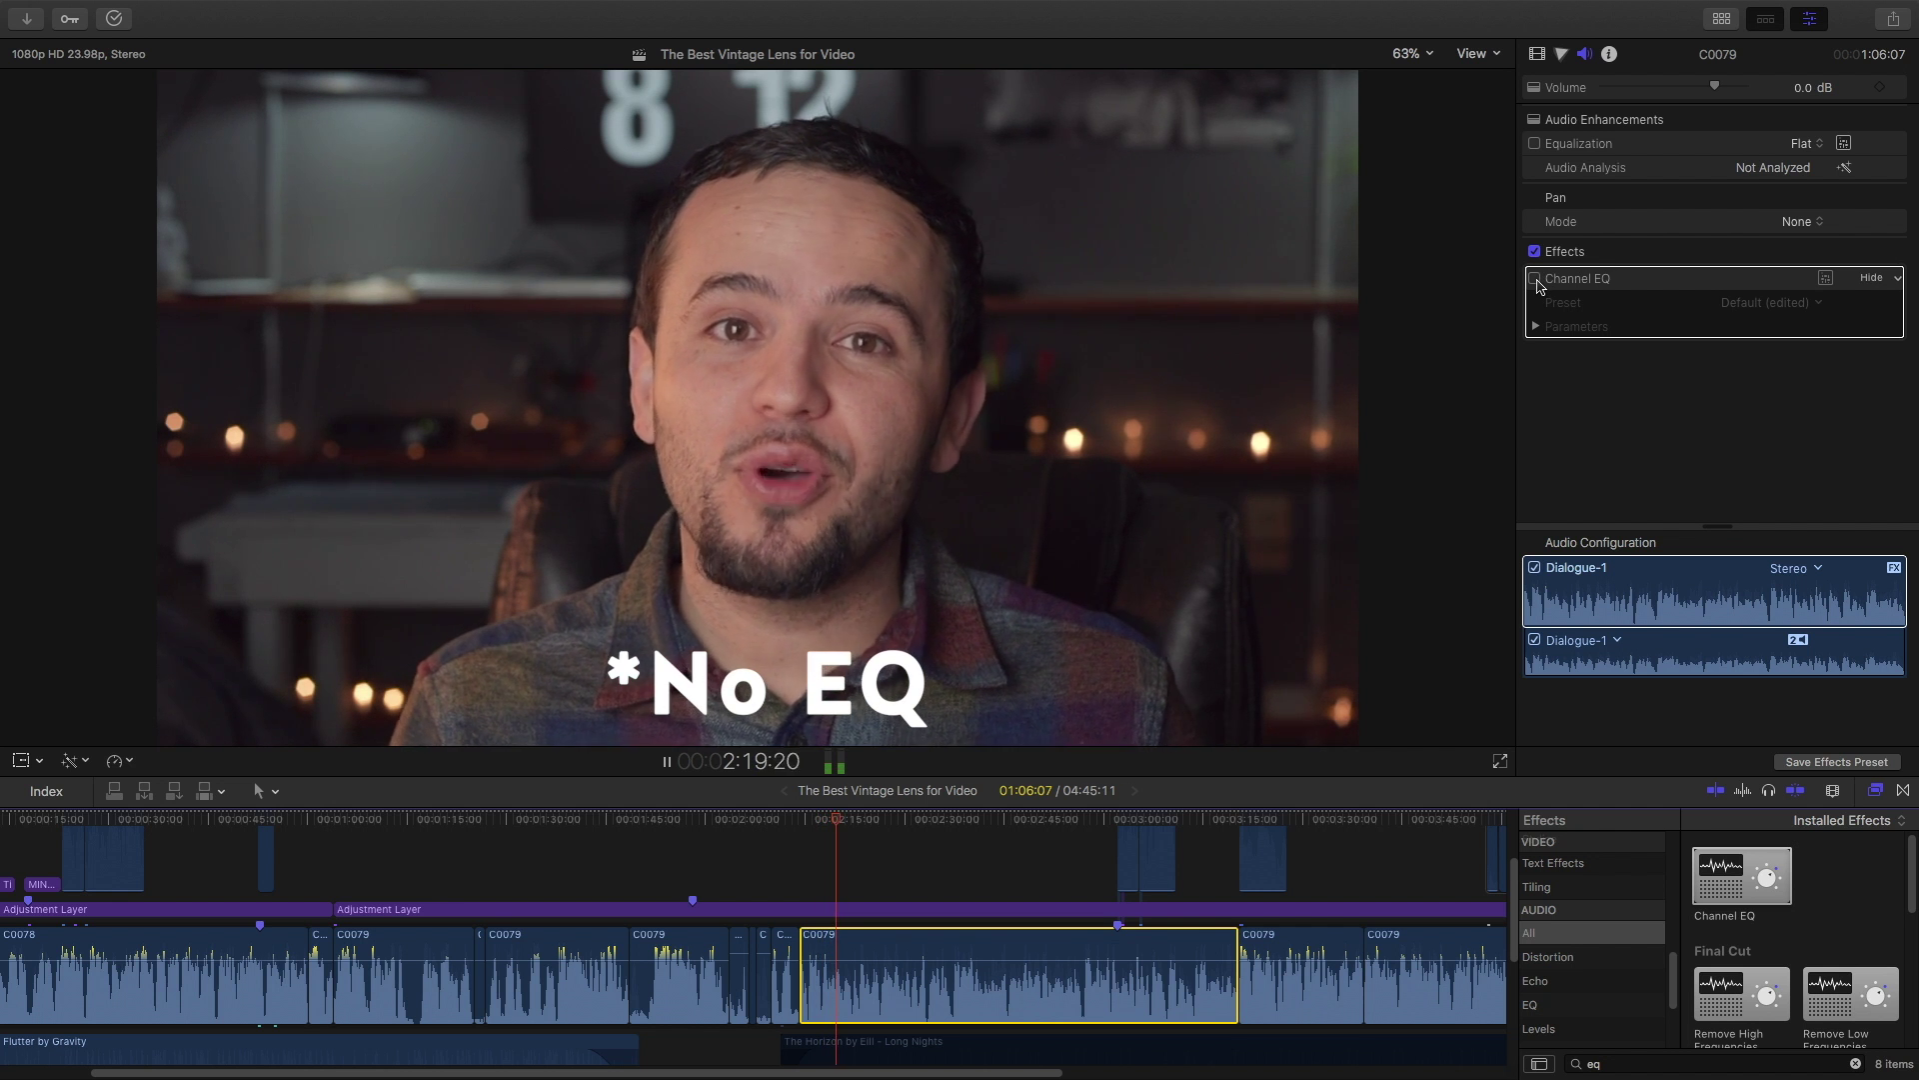
key(space)
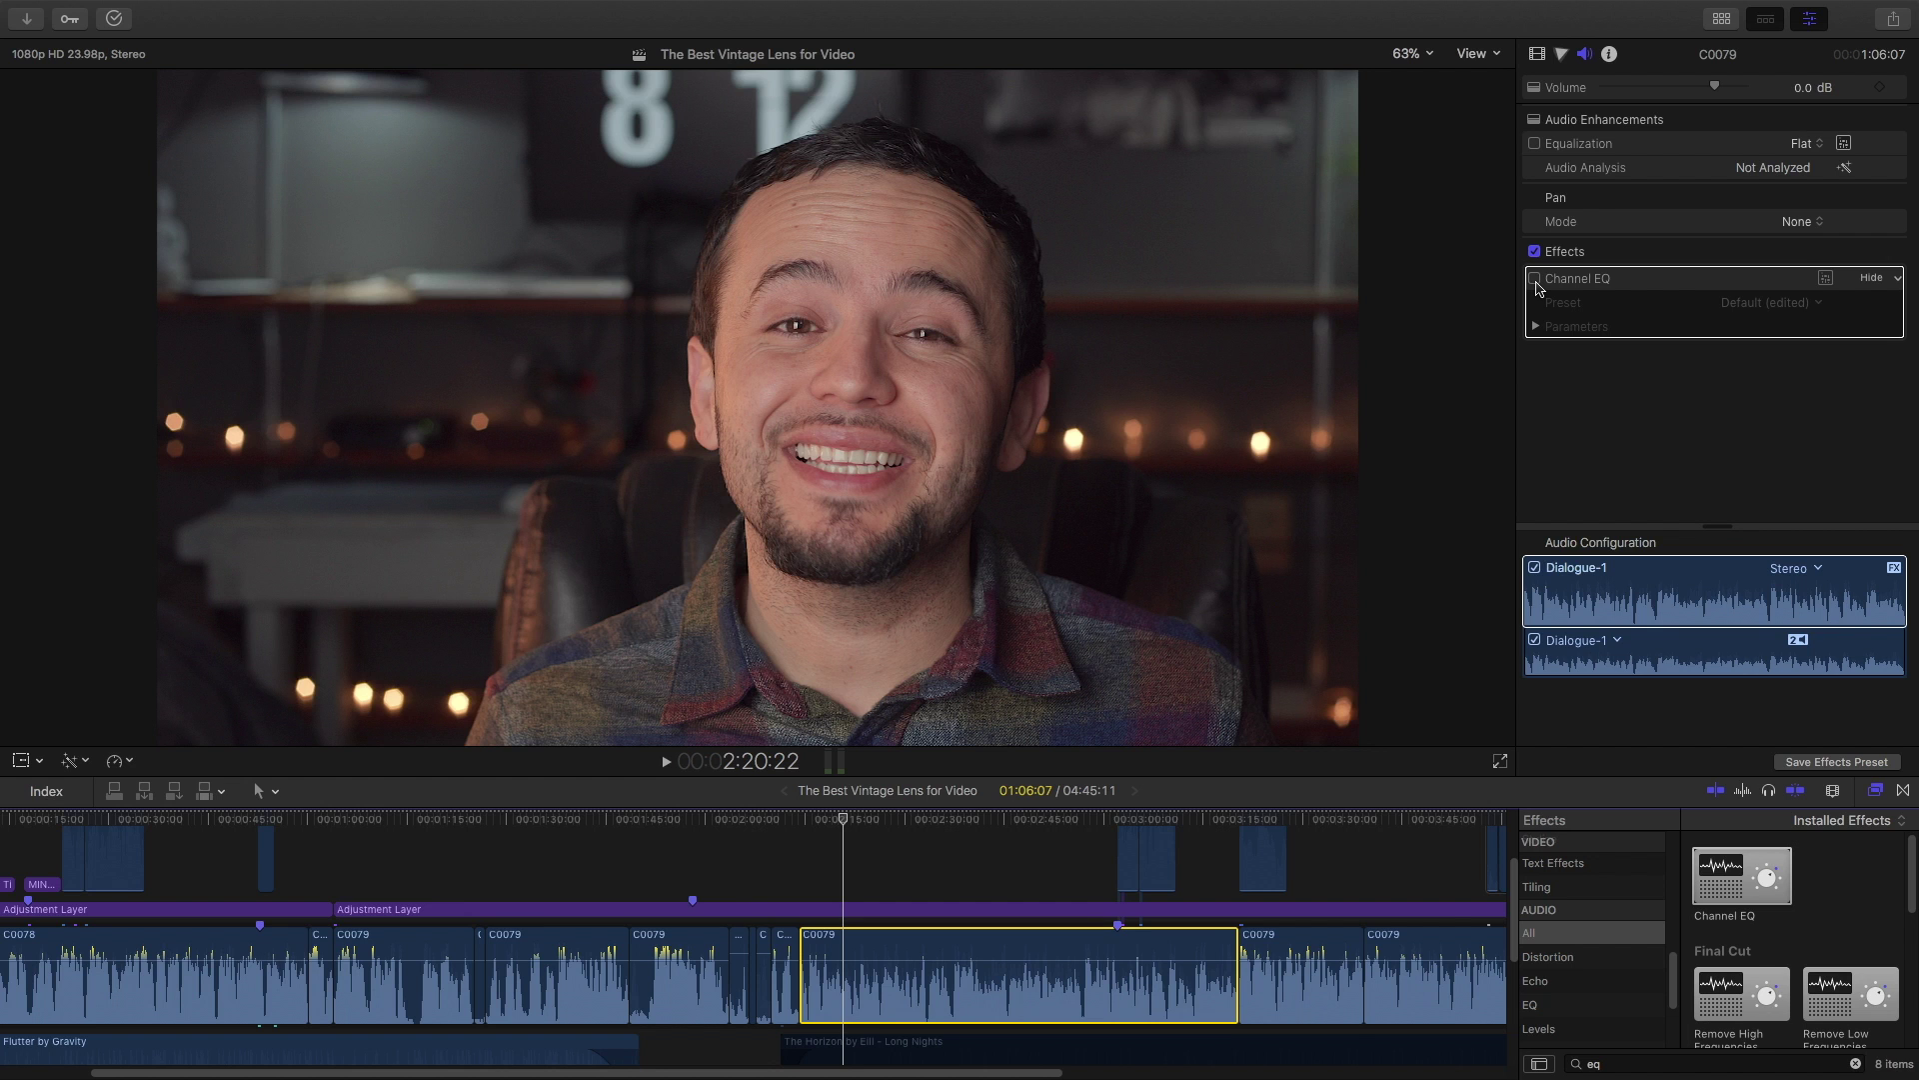
Re-enable C0079's Channel EQ and reopen its graph window
click(1535, 279)
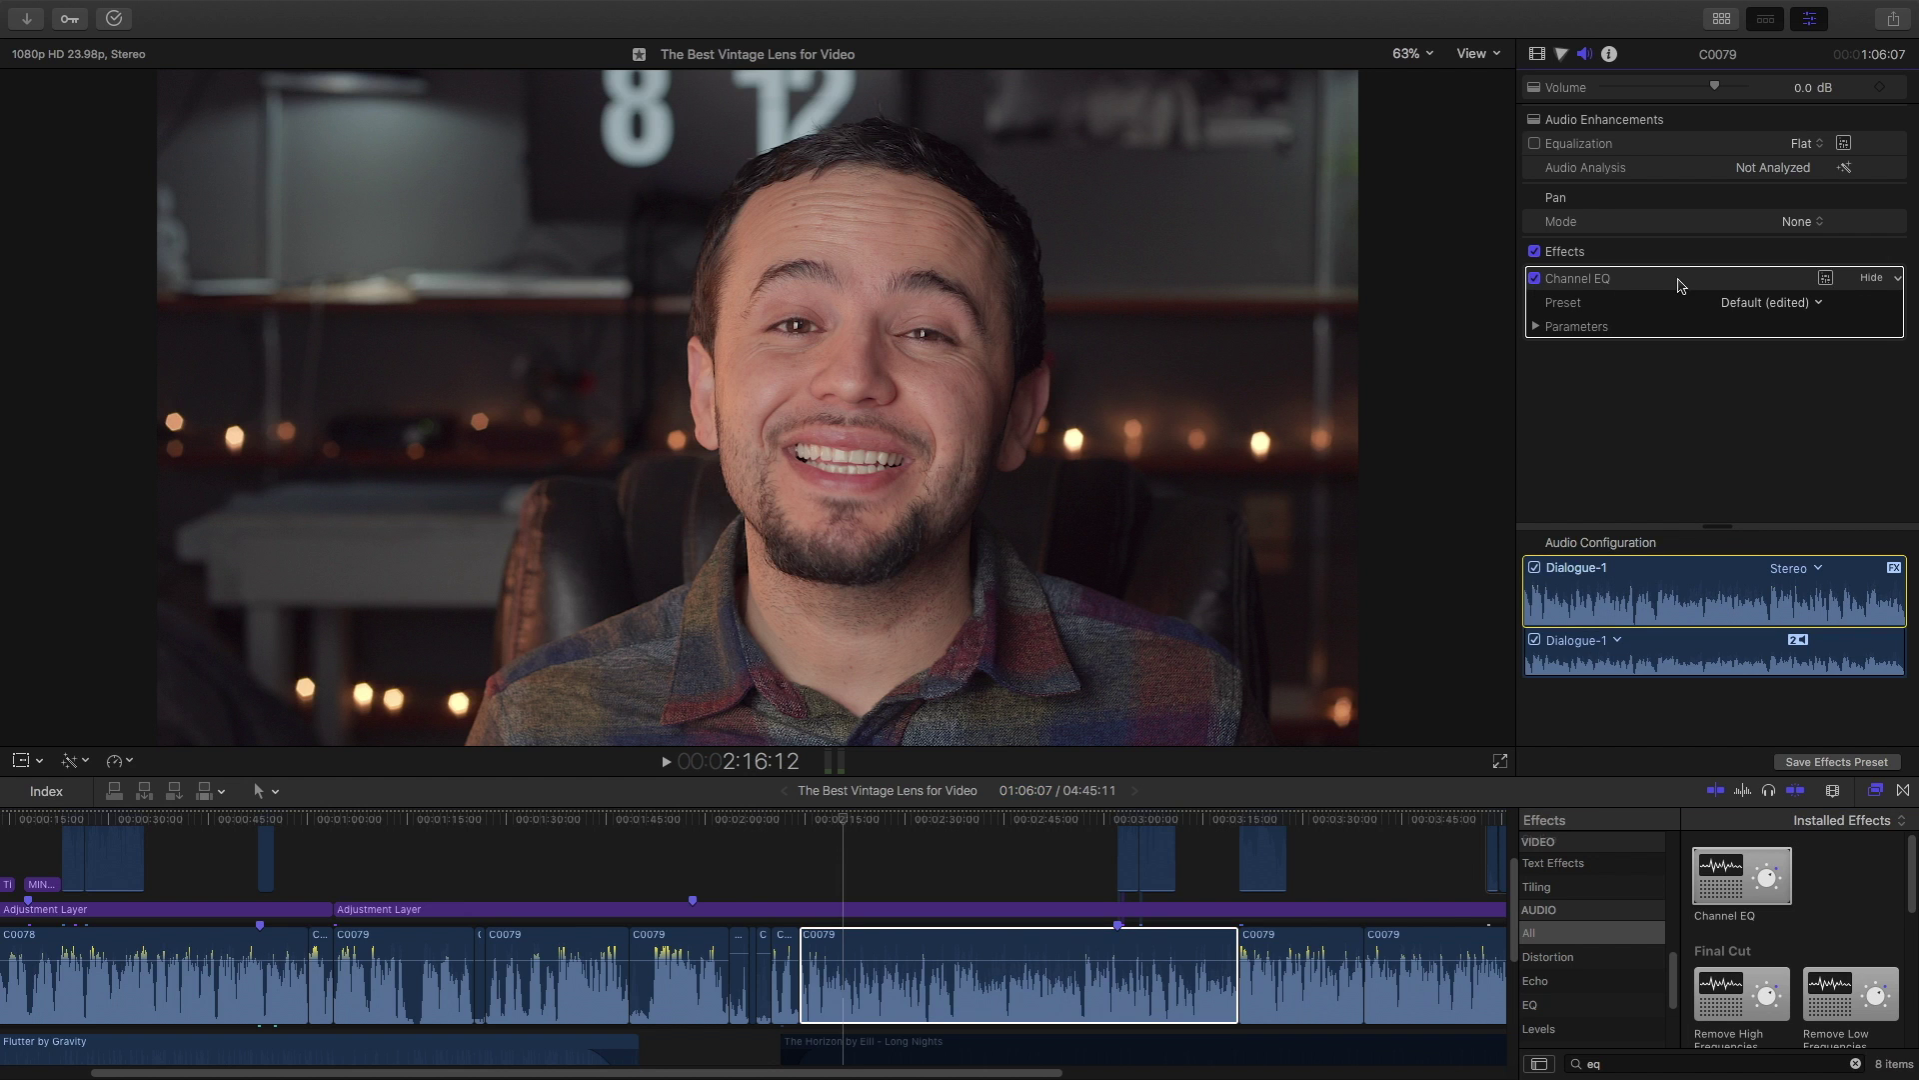
click(1827, 281)
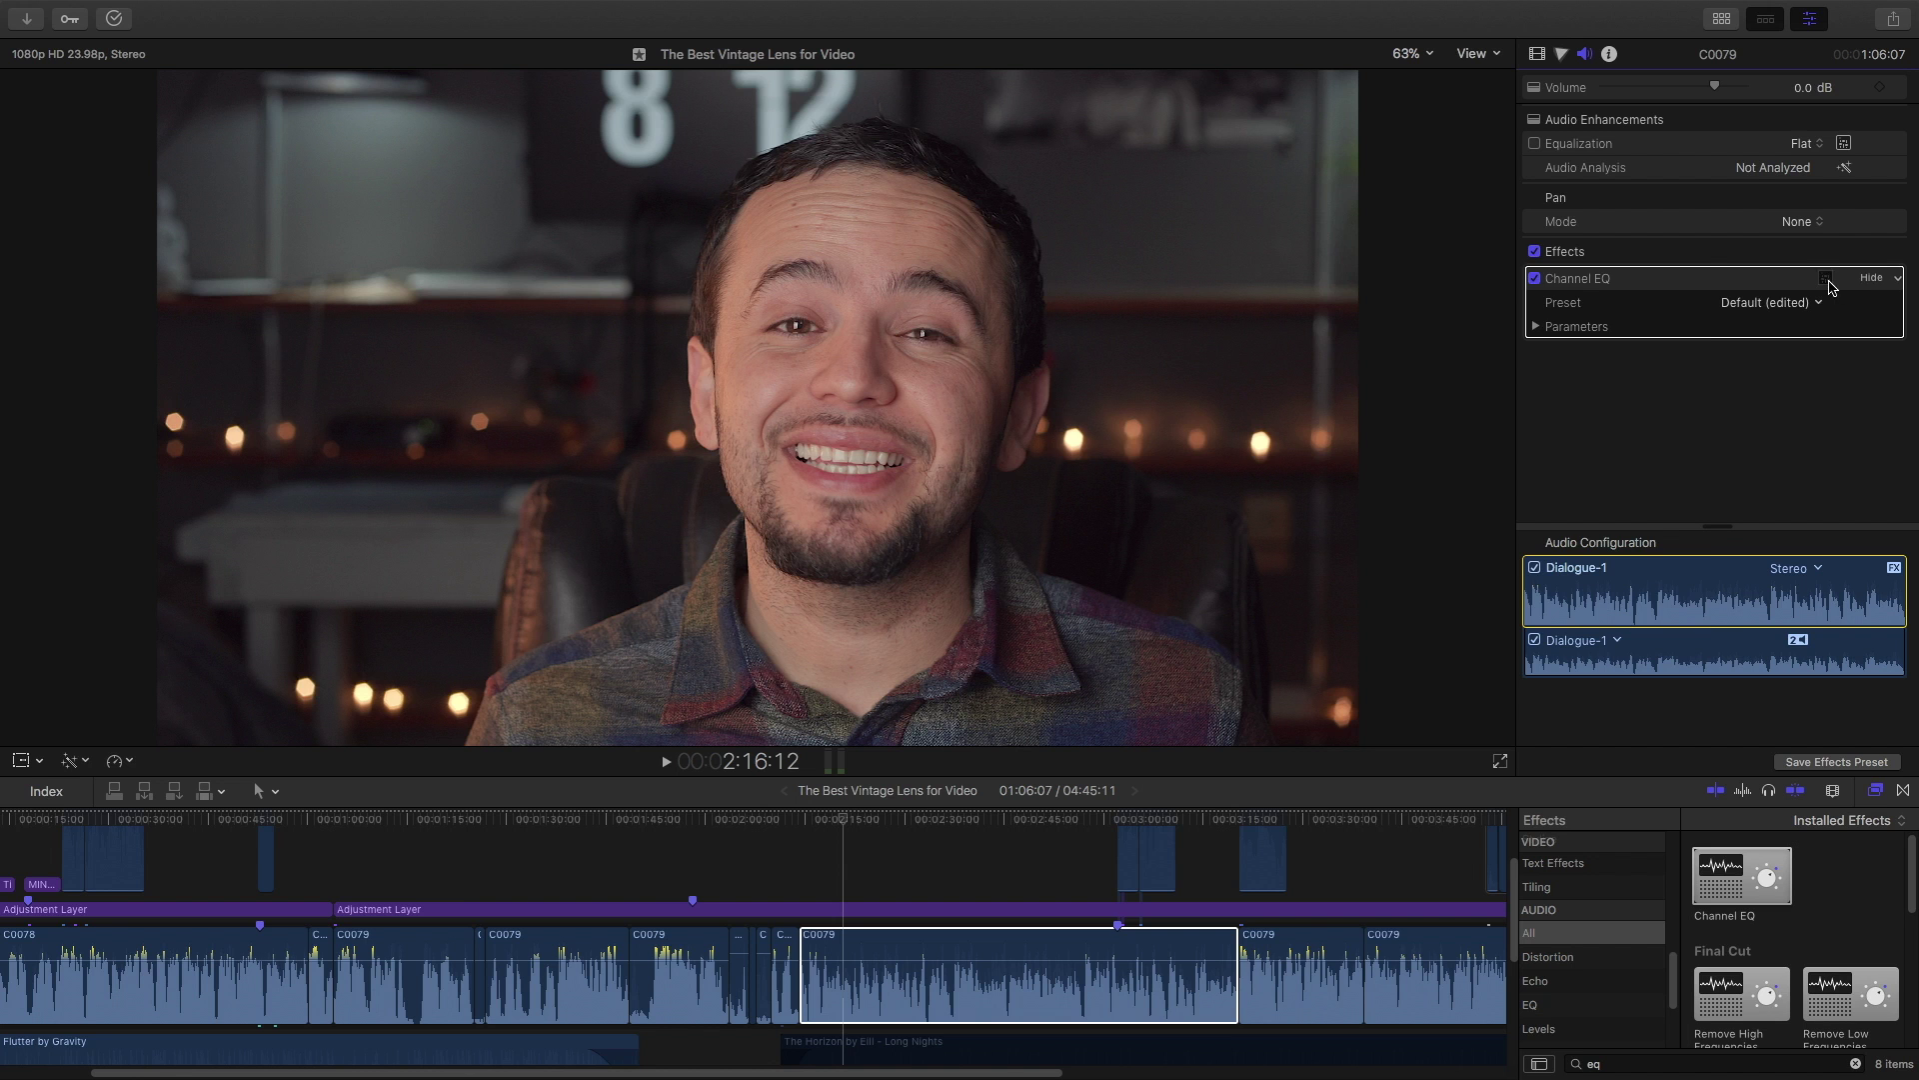